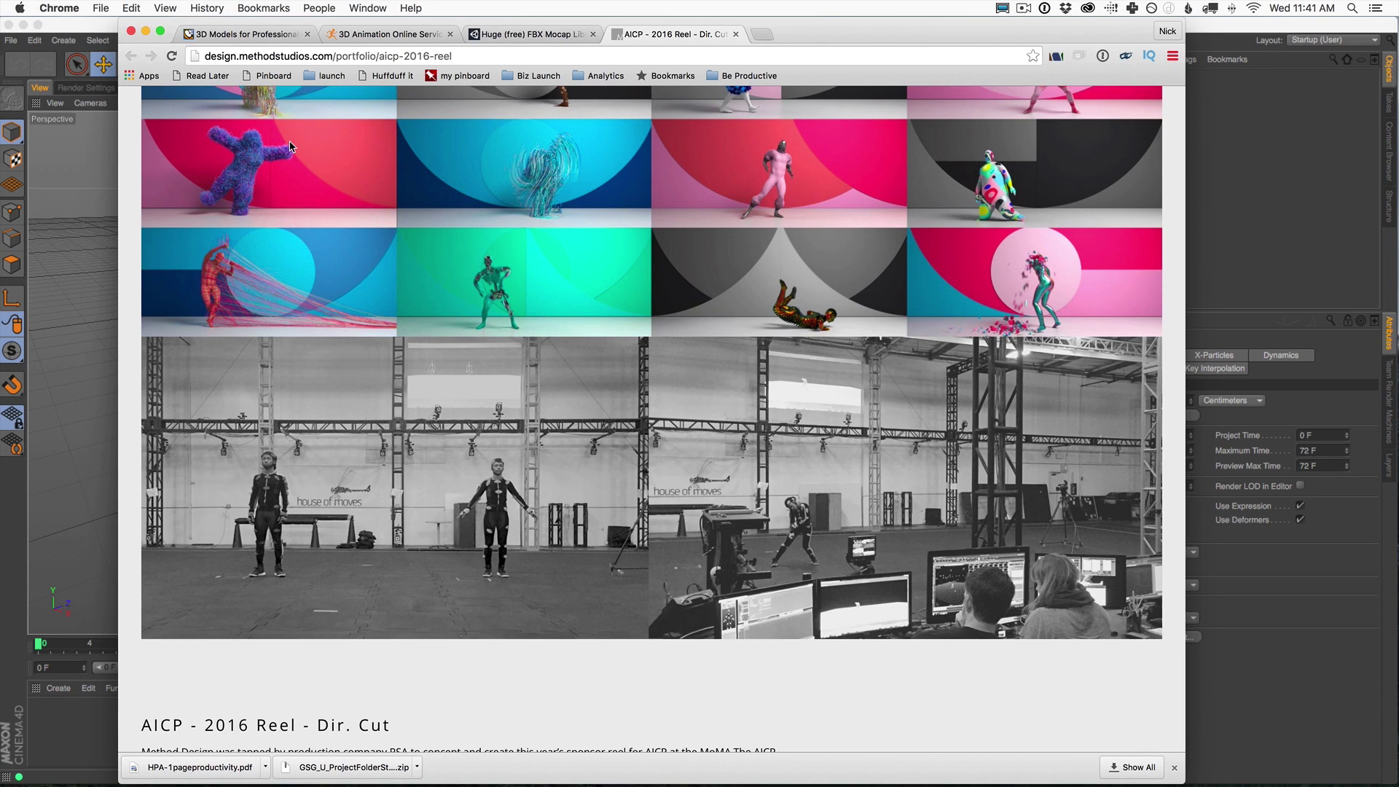
Read the Method Studios AICP 2016 reel description, then switch to the TurboSquid 3D models tab.
scroll(343, 446, down, 2)
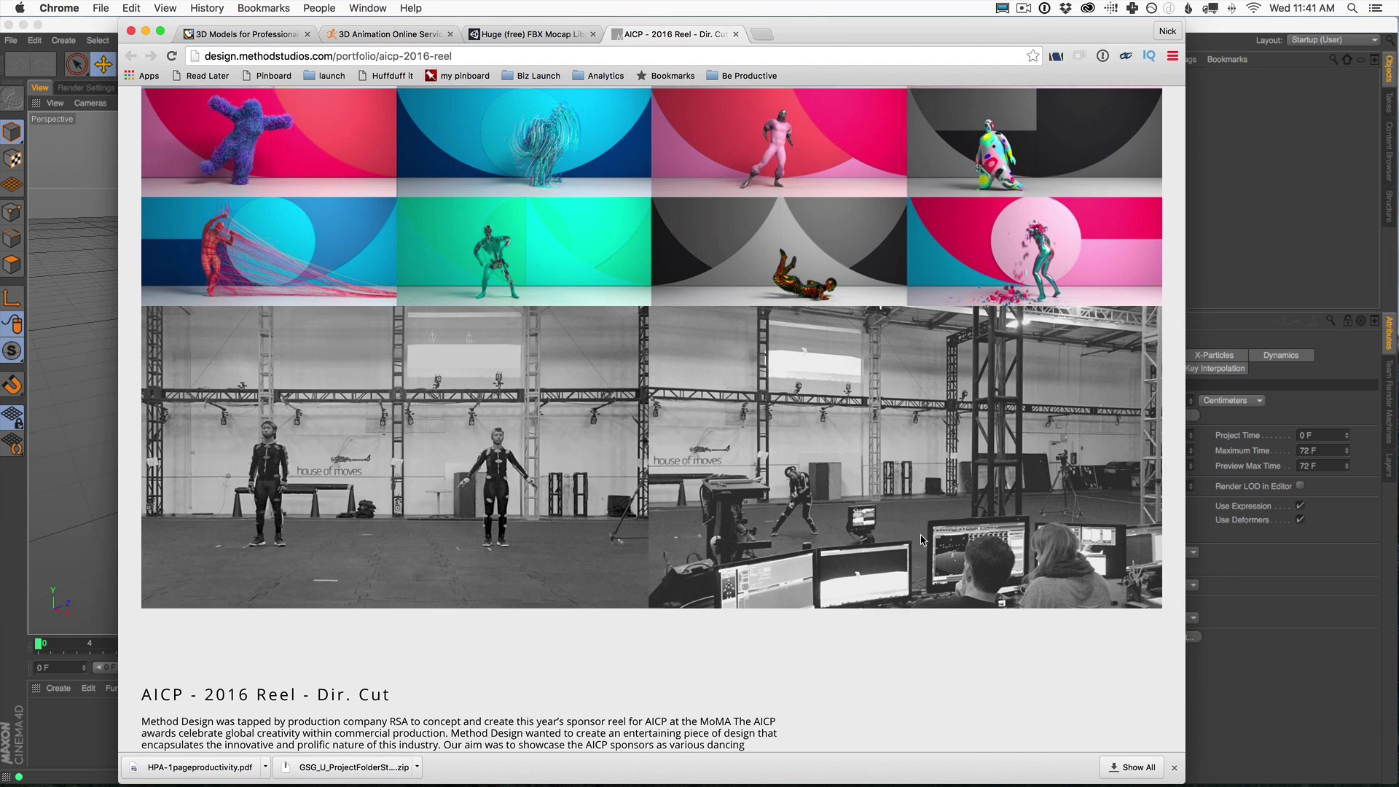
scroll(459, 436, down, 2)
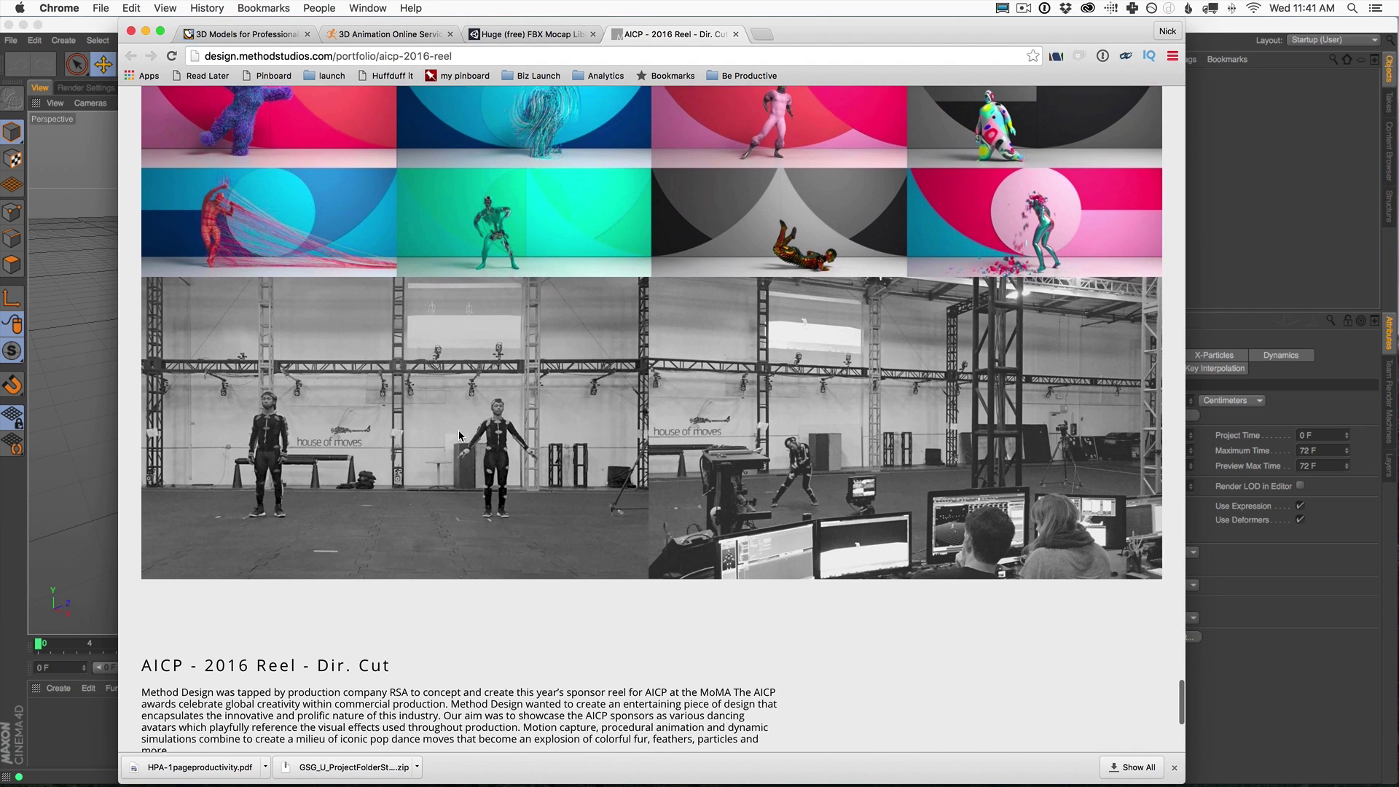
scroll(460, 433, up, 5)
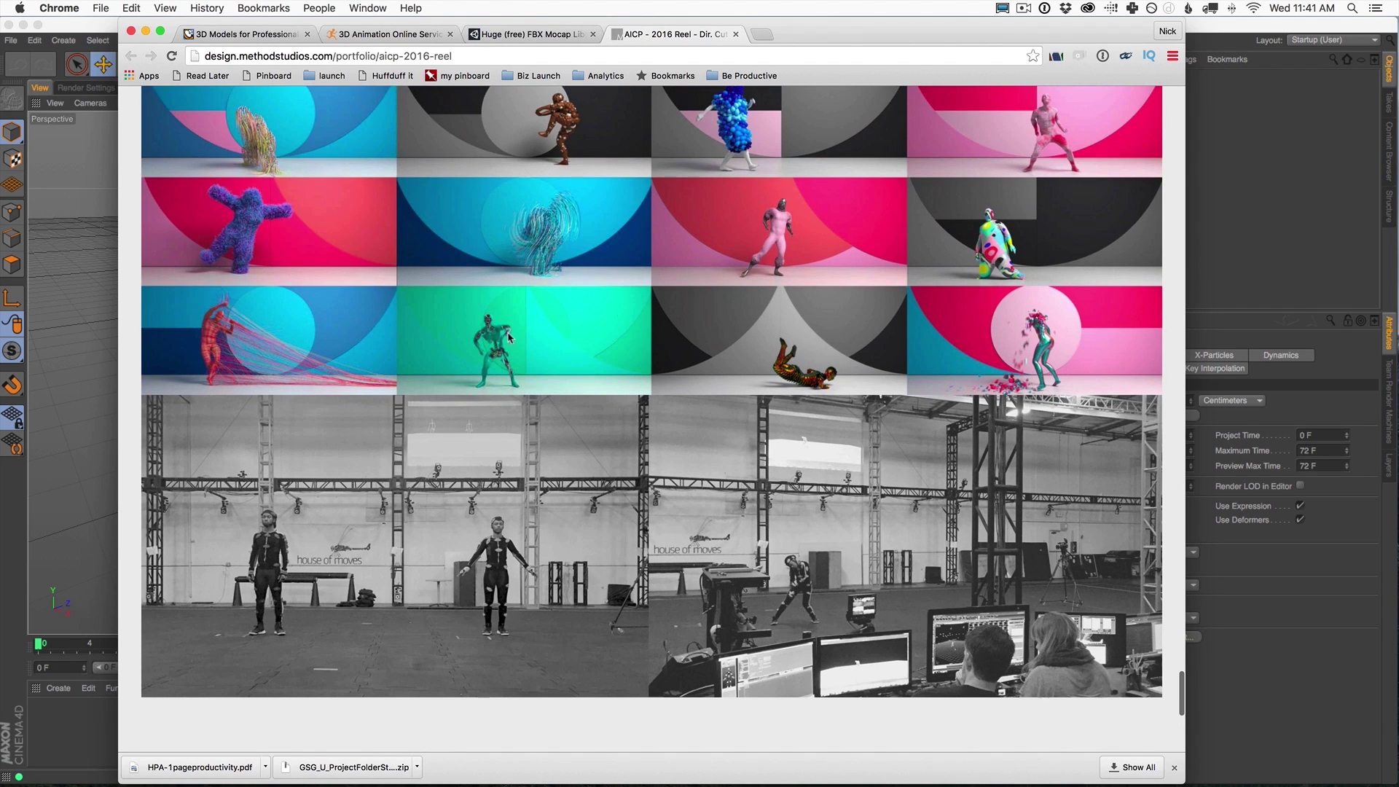
scroll(732, 412, up, 1)
scroll(732, 412, down, 5)
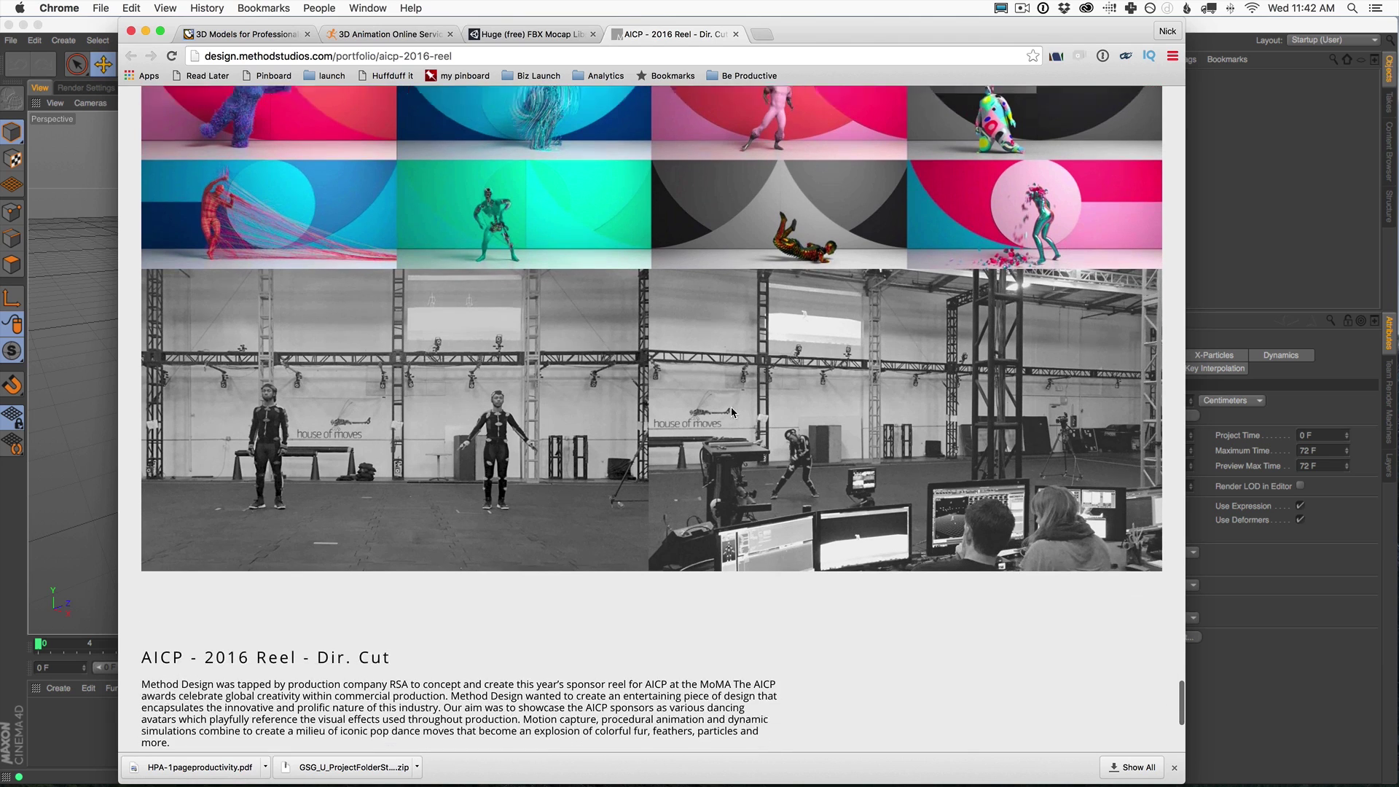
scroll(725, 408, down, 1)
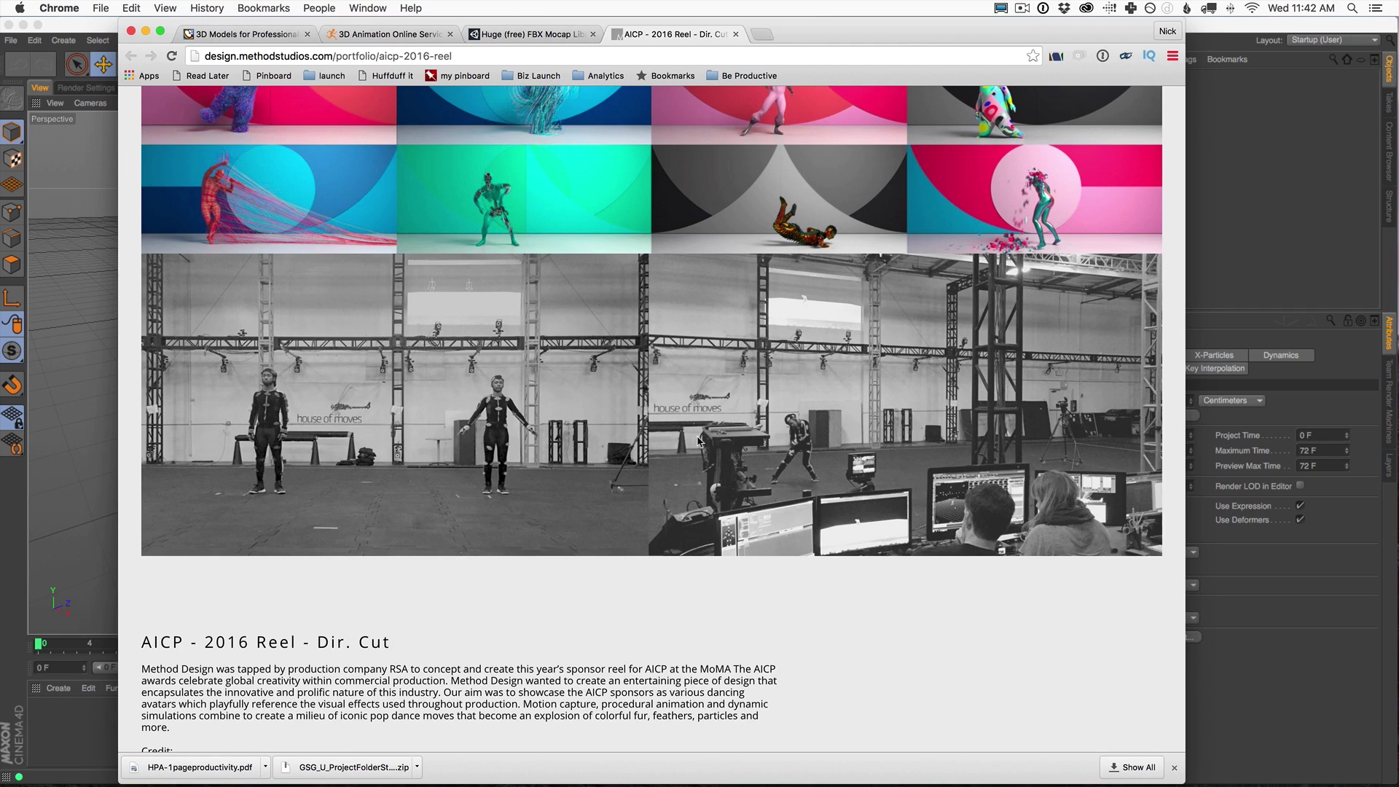
scroll(562, 427, down, 2)
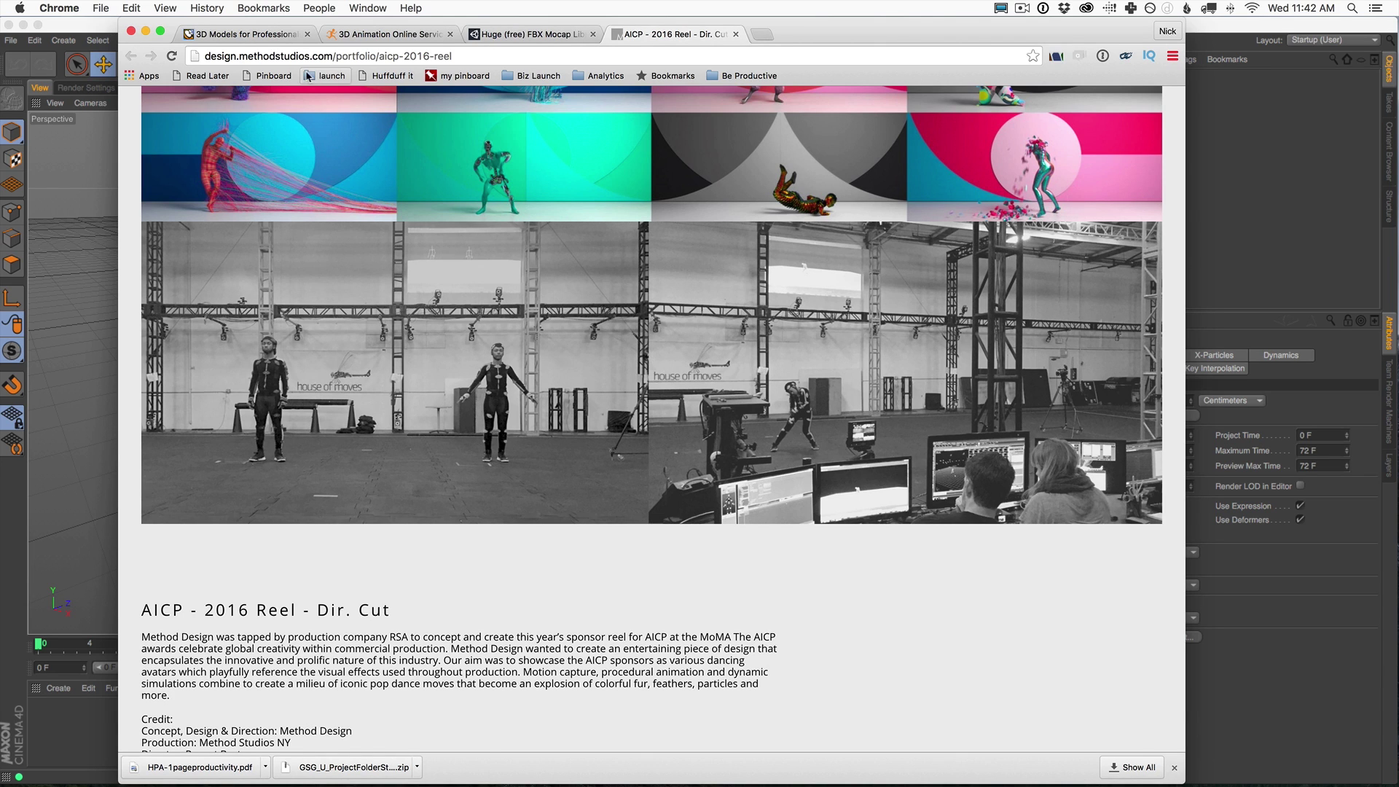
click(248, 35)
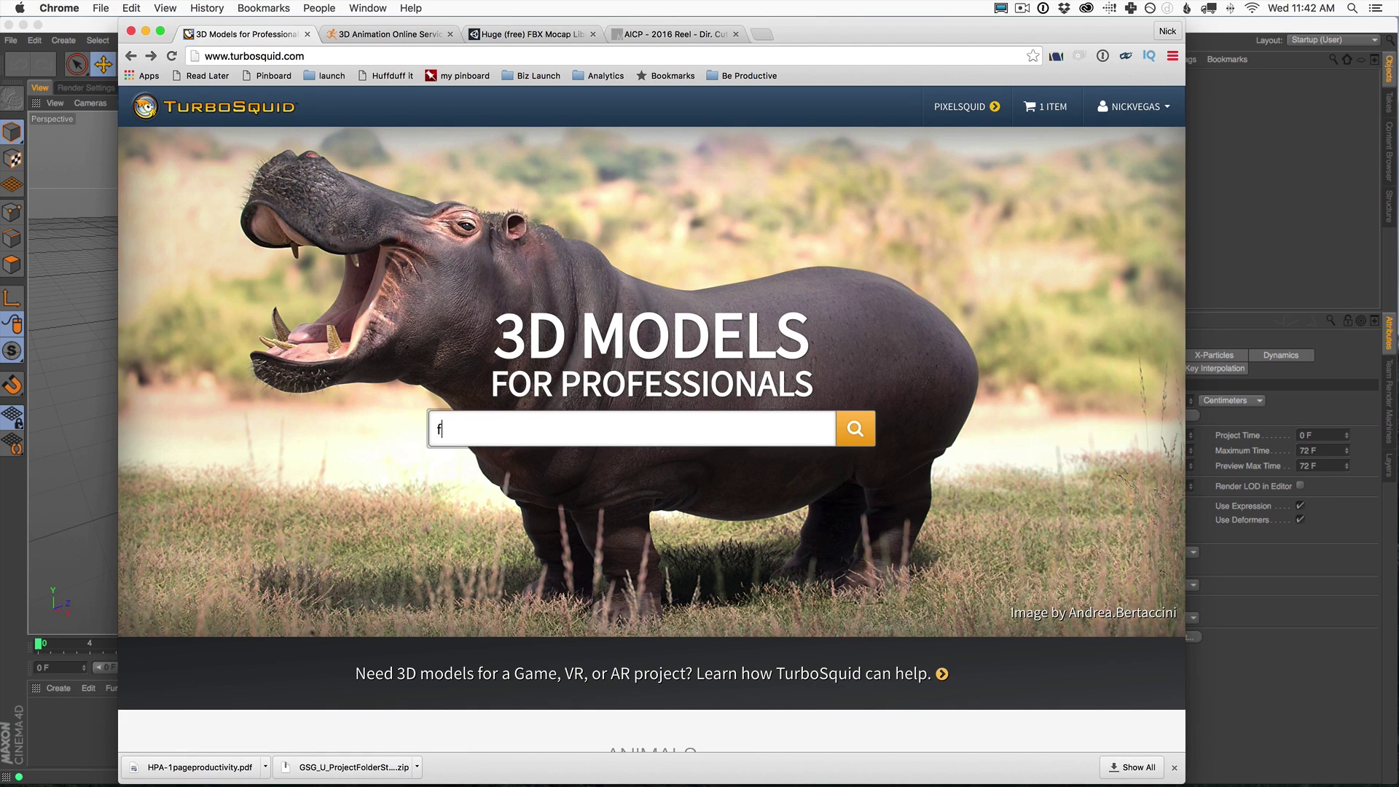
Search TurboSquid for 'fbx motion capture'.
text(bx motion catp)
key(BackSpace)
key(BackSpace)
text(pture)
key(Return)
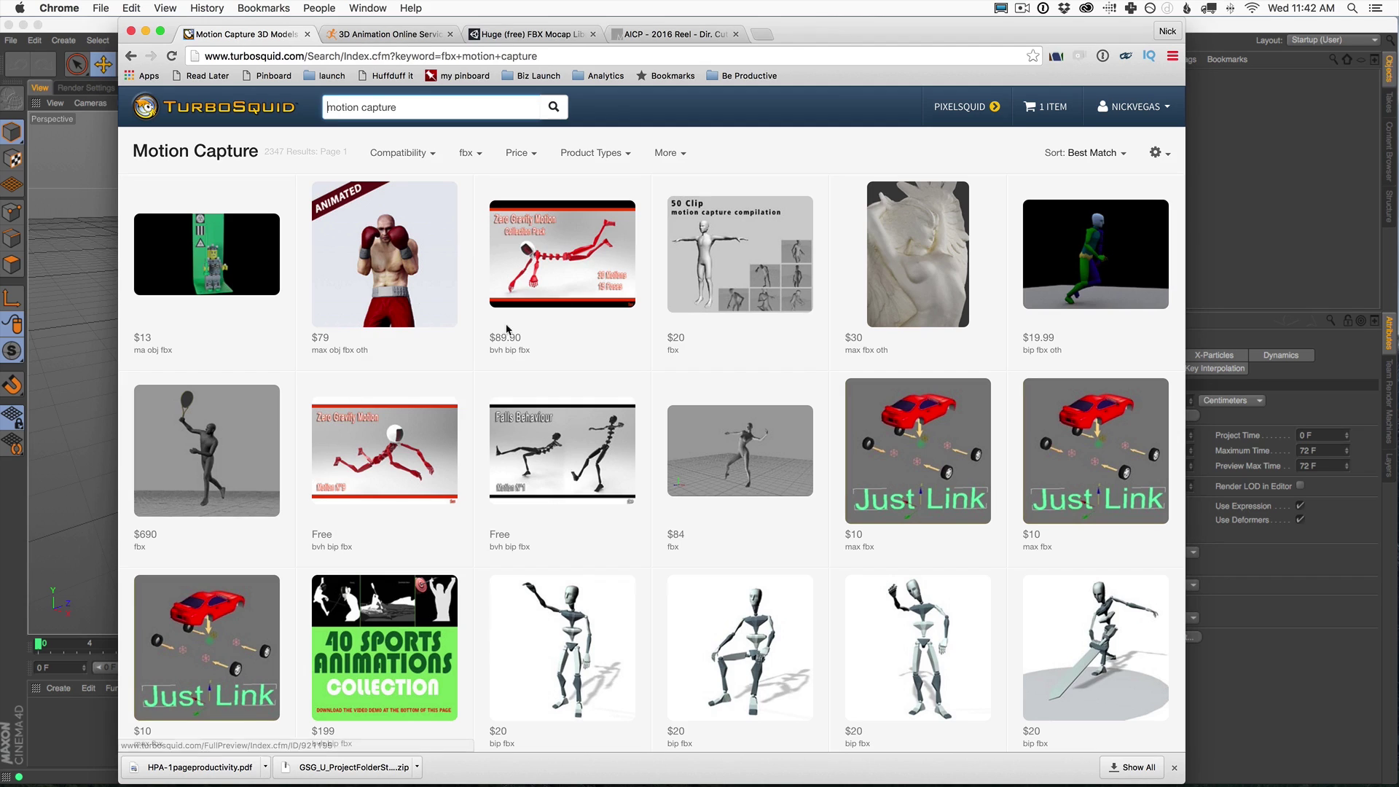
Scroll through the 2347 priced Motion Capture results, such as 'Swordman Jump Attack'.
mouse_move(1109, 279)
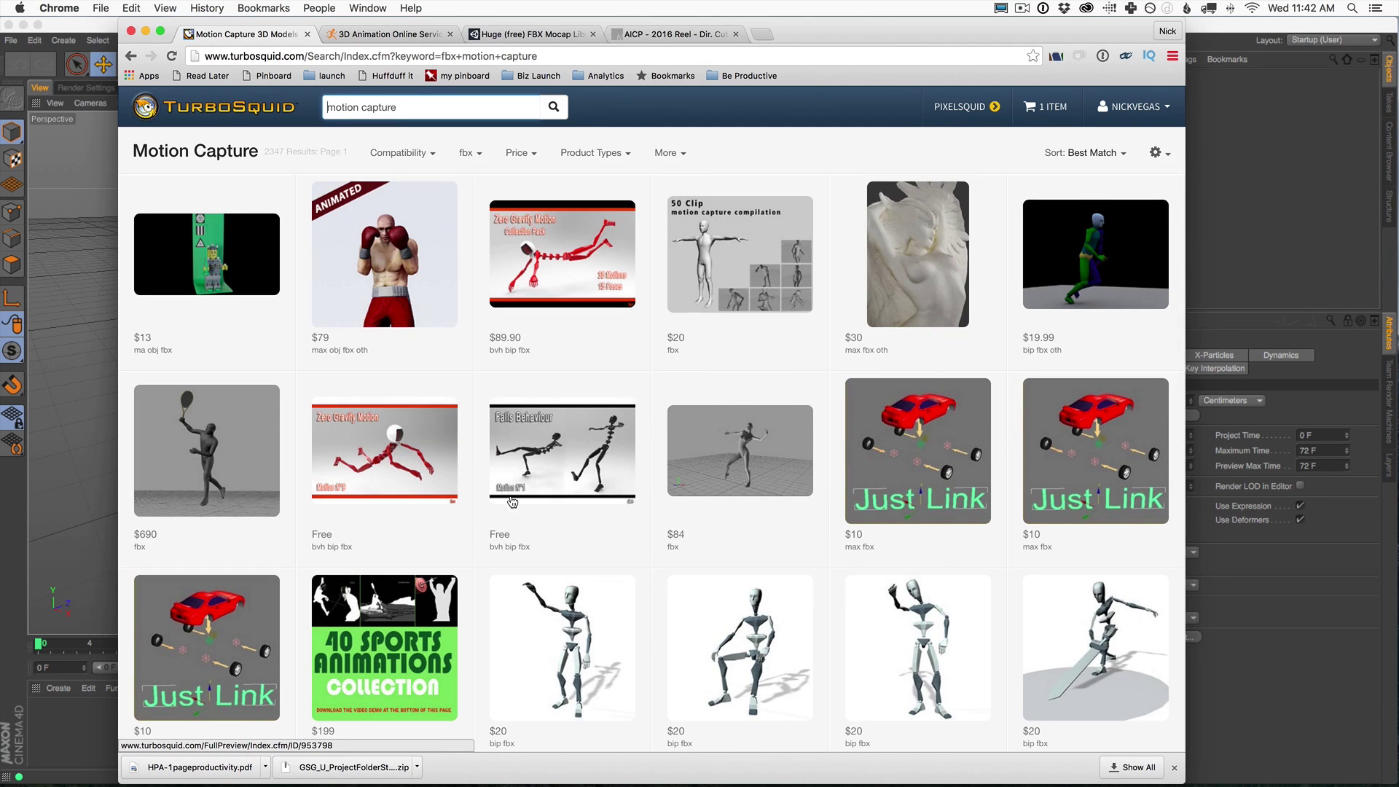
scroll(753, 294, down, 6)
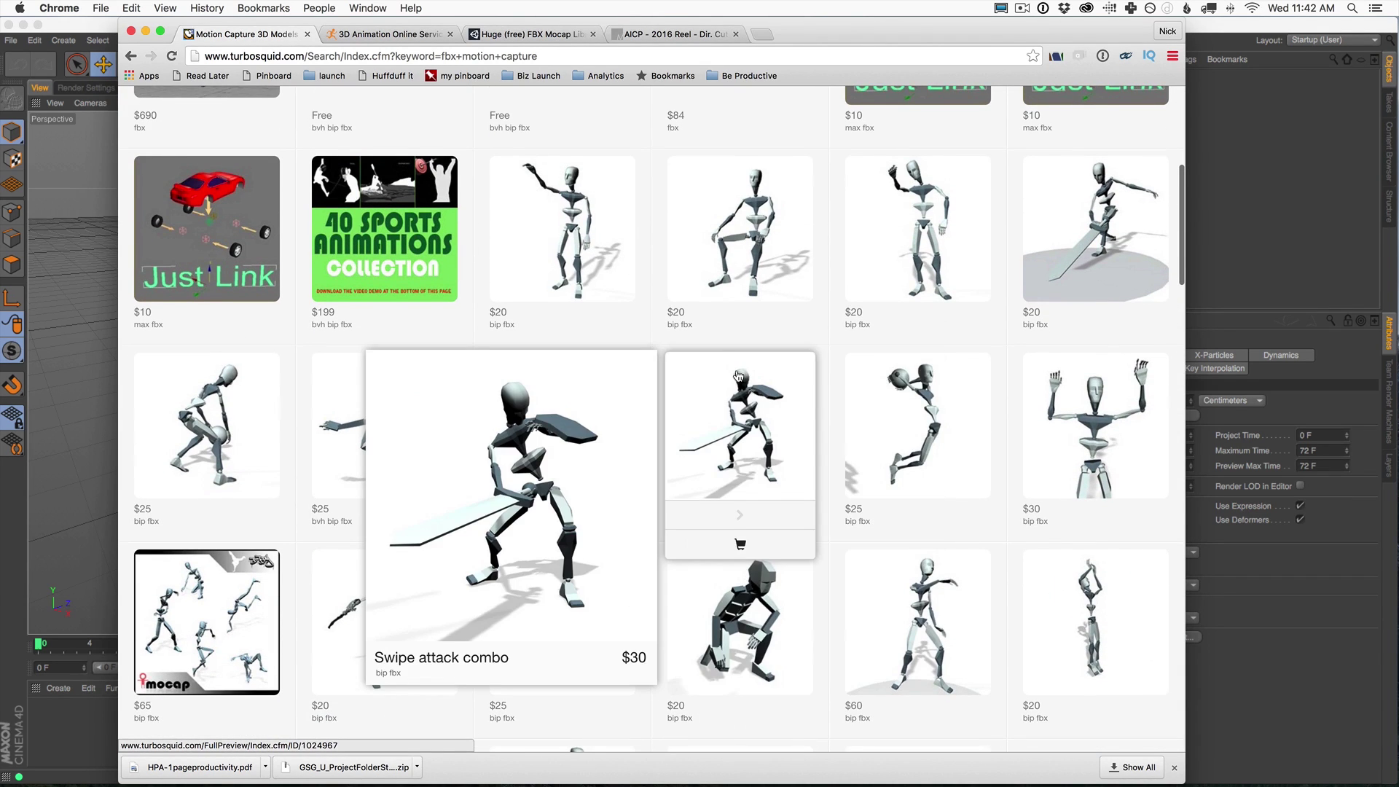
scroll(722, 408, down, 4)
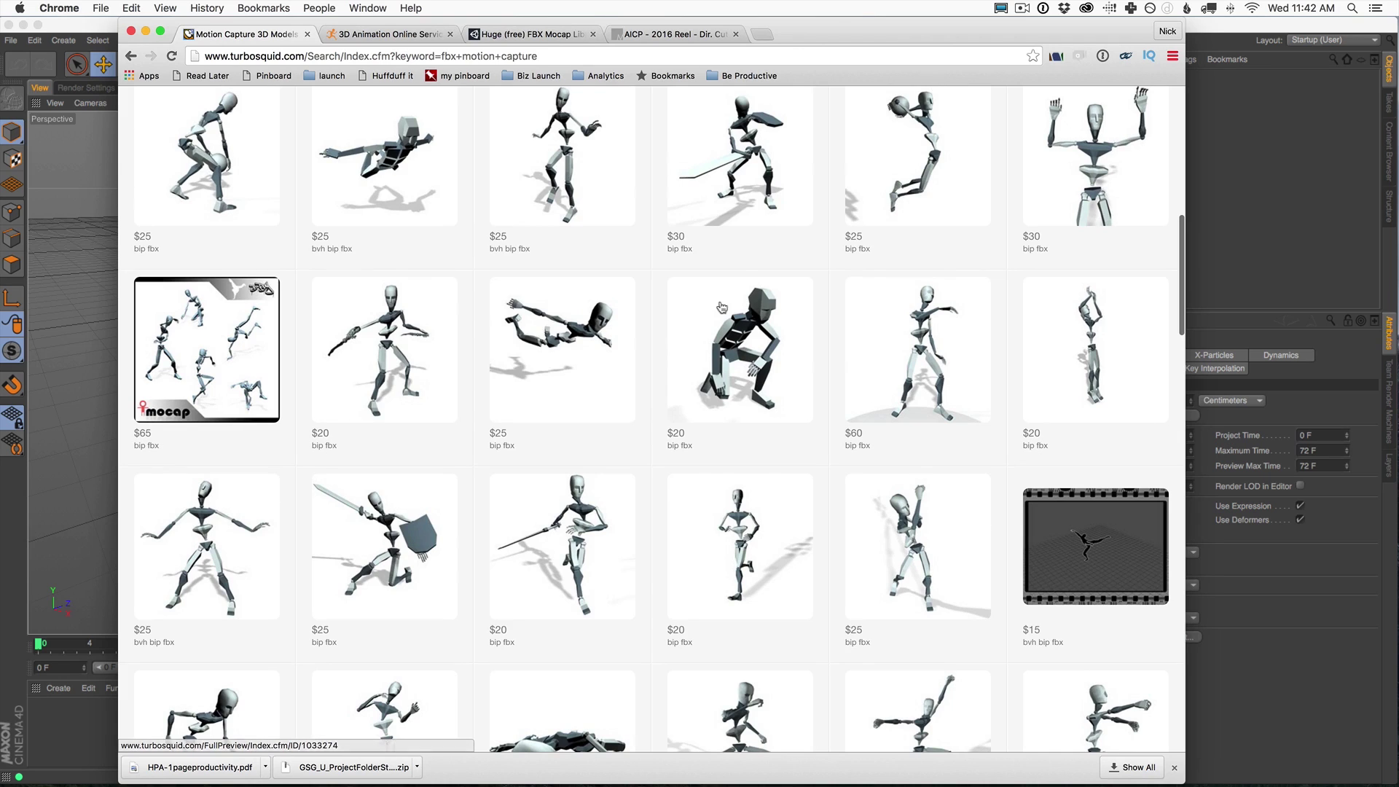
scroll(722, 308, down, 3)
scroll(575, 301, down, 5)
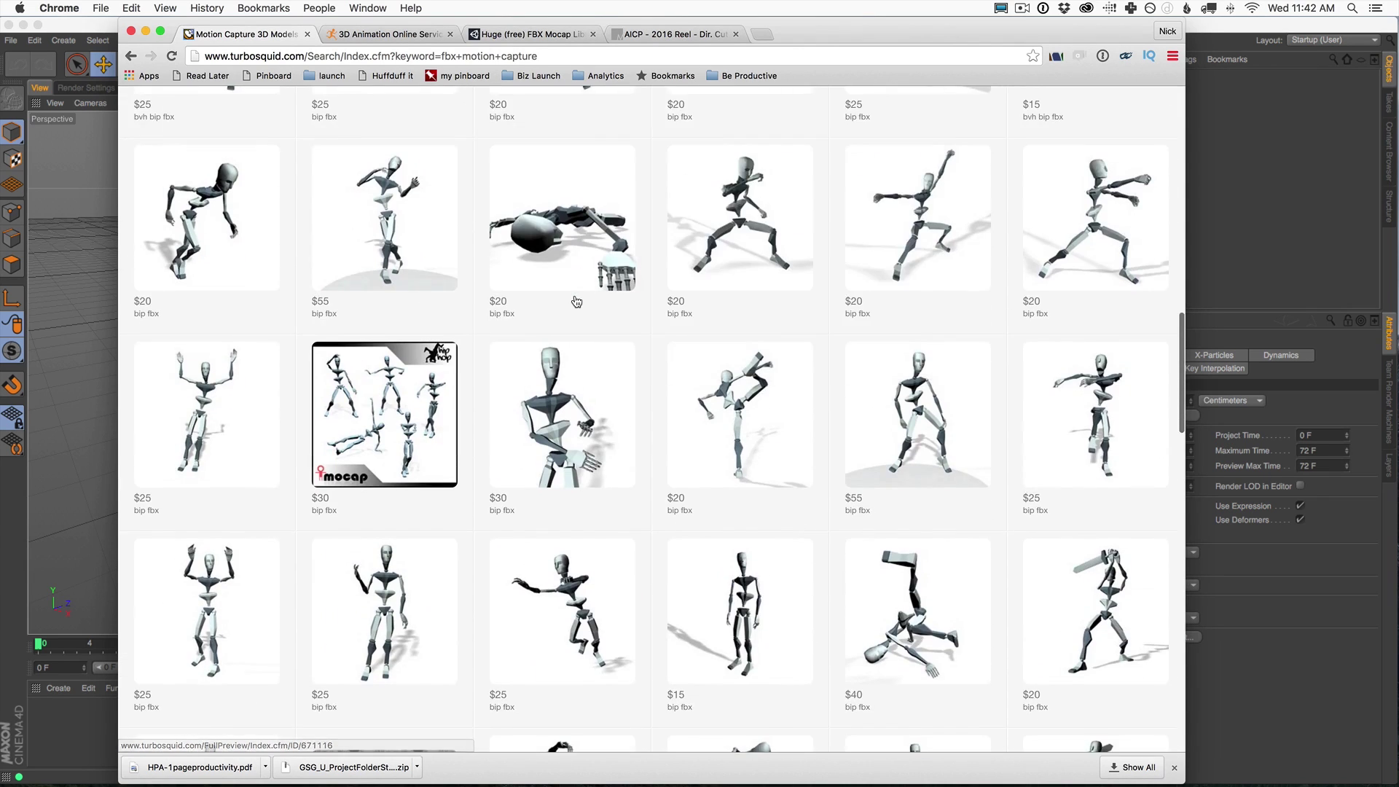
scroll(576, 301, down, 5)
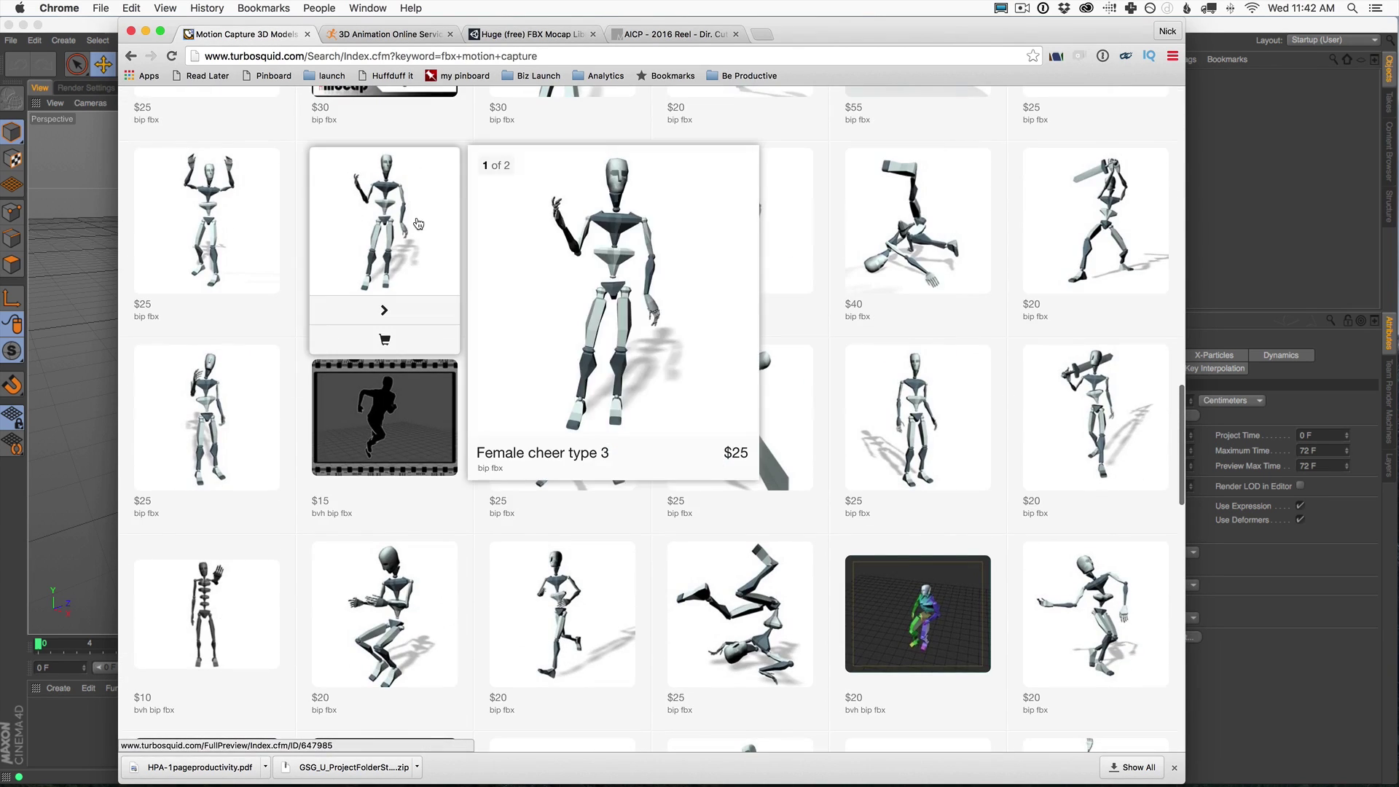
mouse_move(594, 377)
scroll(594, 376, down, 5)
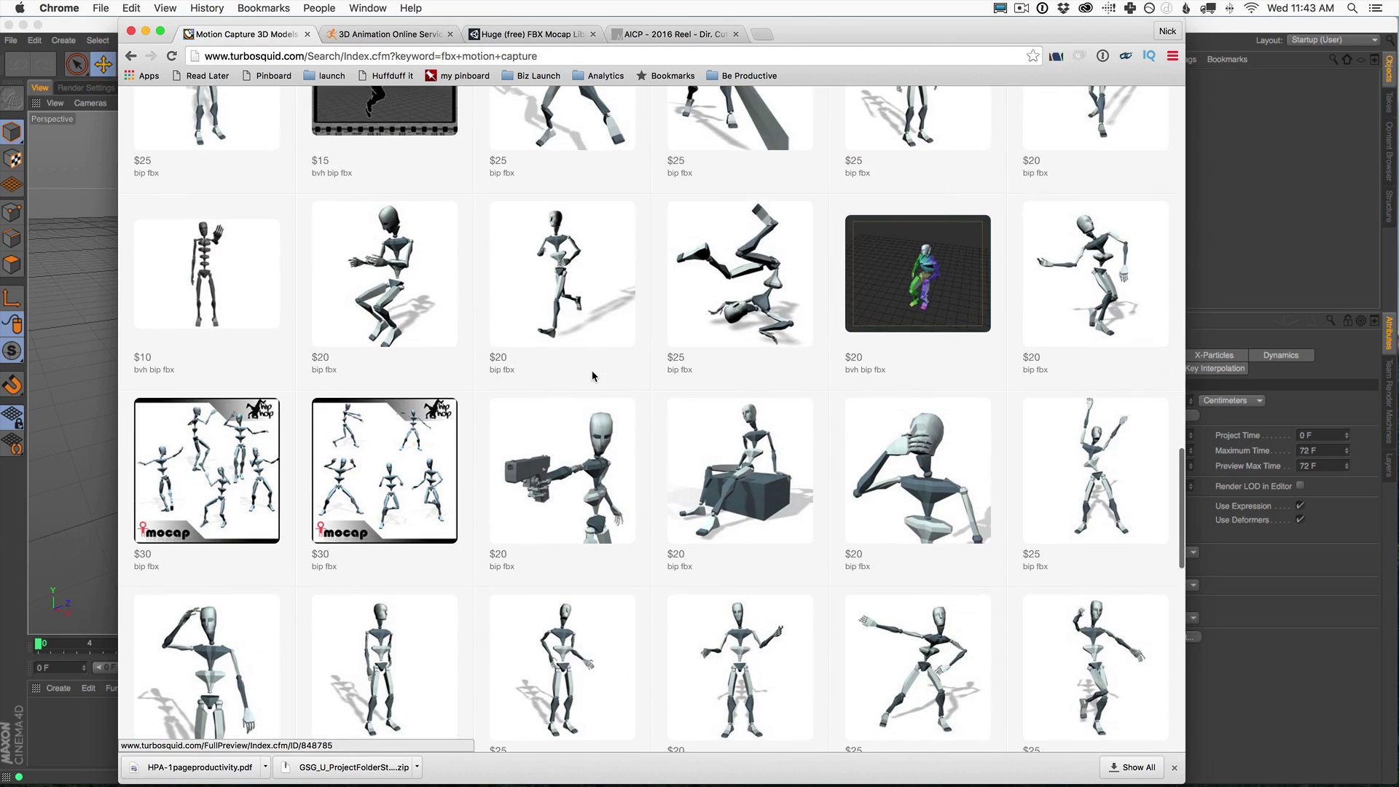
scroll(592, 370, down, 5)
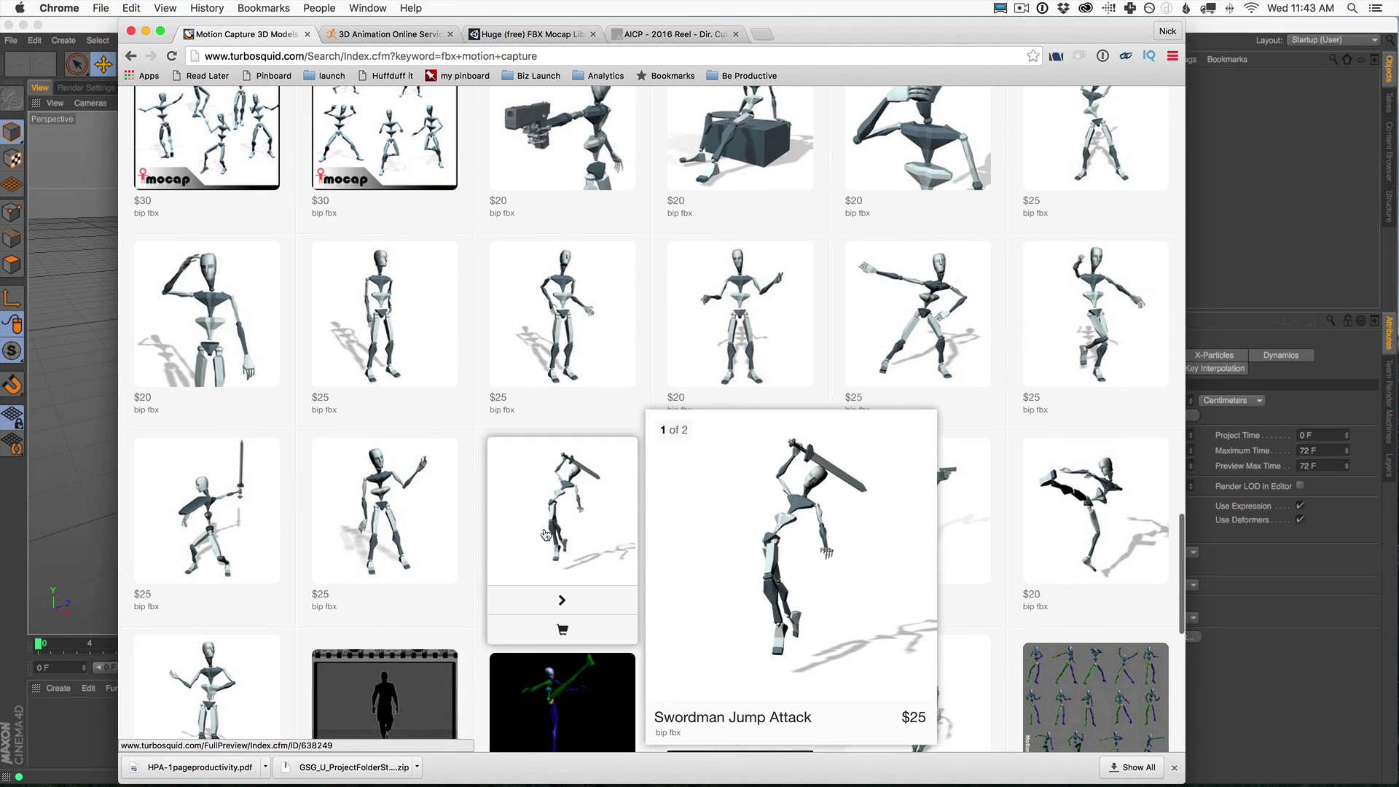
Look over the mixamo.com home page, then switch to the 'Huge (free) FBX Mocap Library' tab.
click(399, 36)
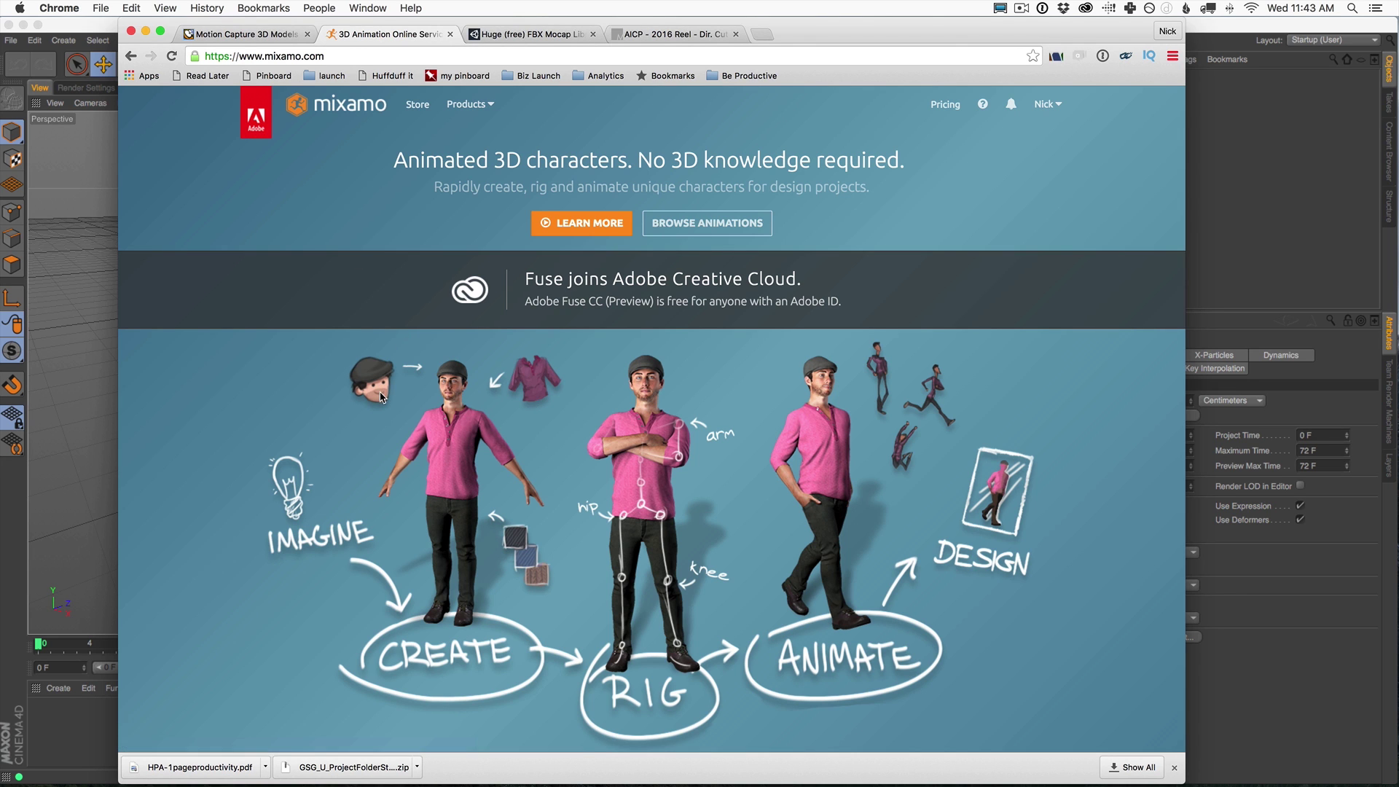
scroll(398, 357, down, 5)
scroll(383, 386, up, 4)
scroll(397, 395, up, 1)
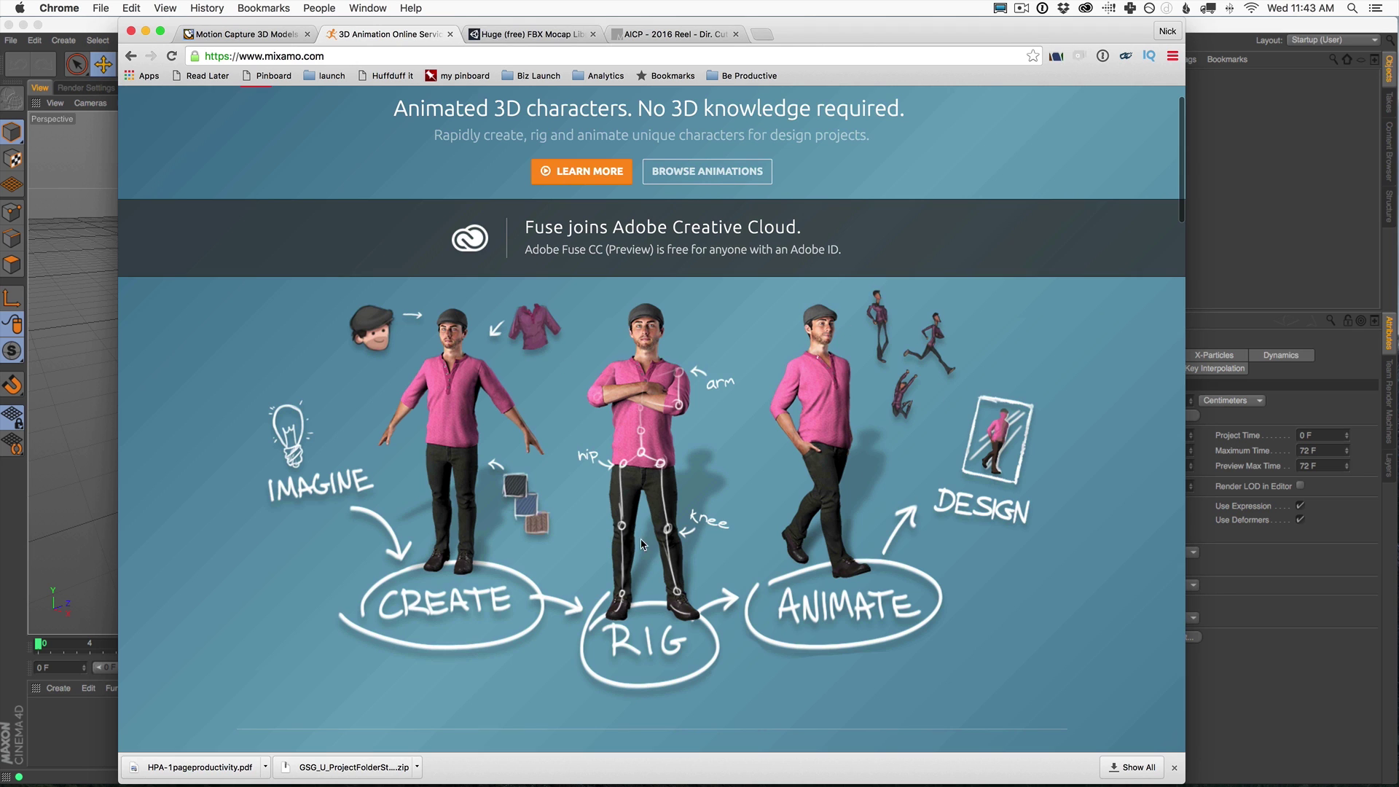
scroll(641, 545, up, 2)
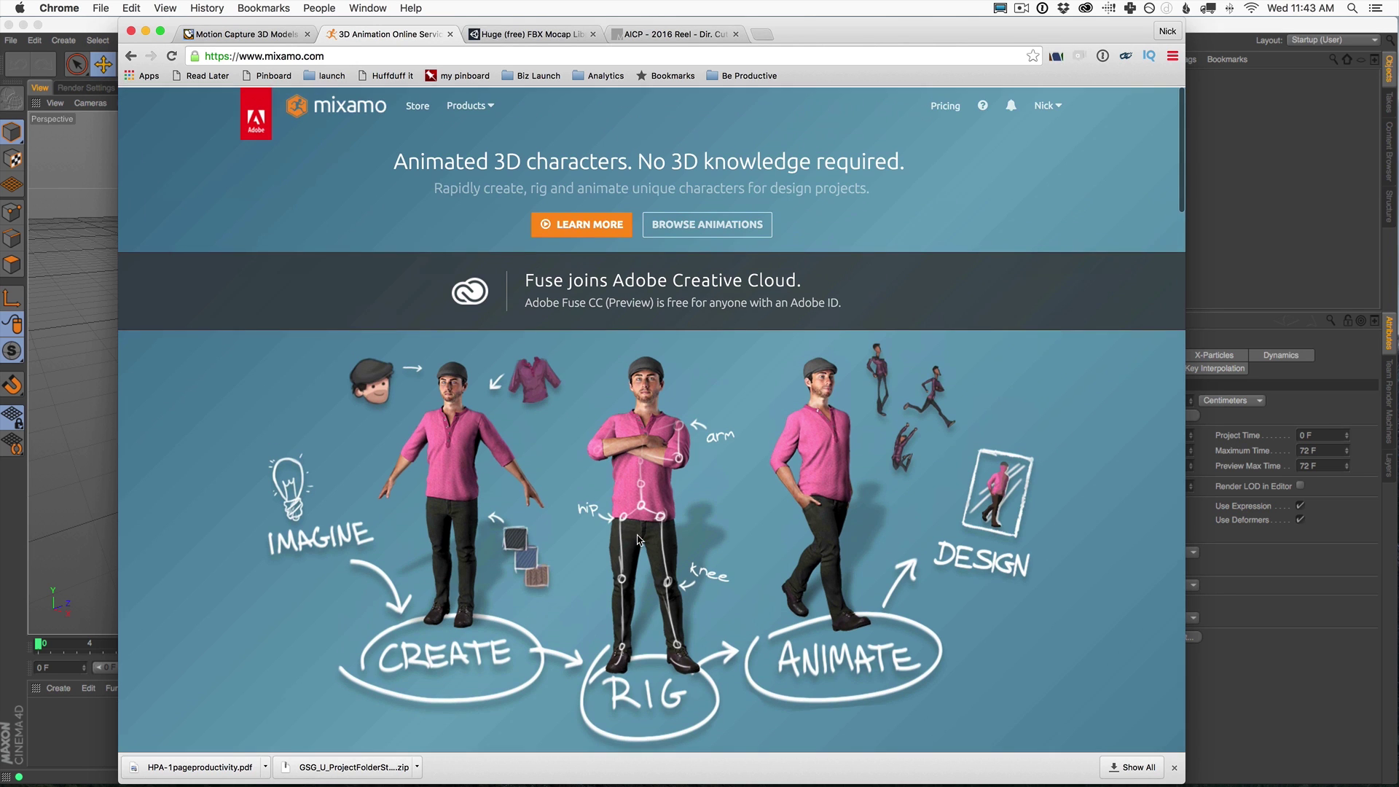
click(495, 34)
Scroll through the forum post about the free Carnegie-Mellon mocap conversion in 3 parts.
scroll(487, 178, up, 3)
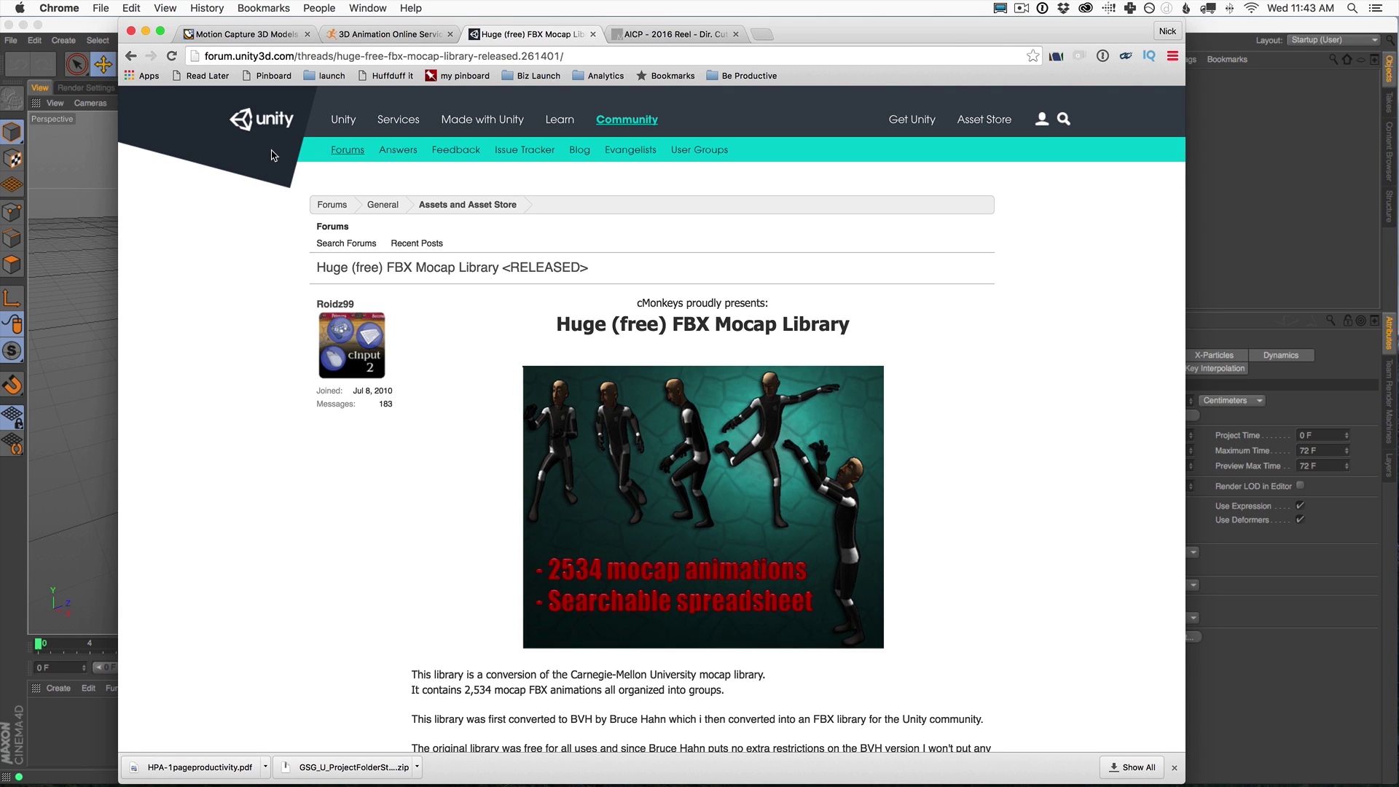
scroll(277, 405, down, 3)
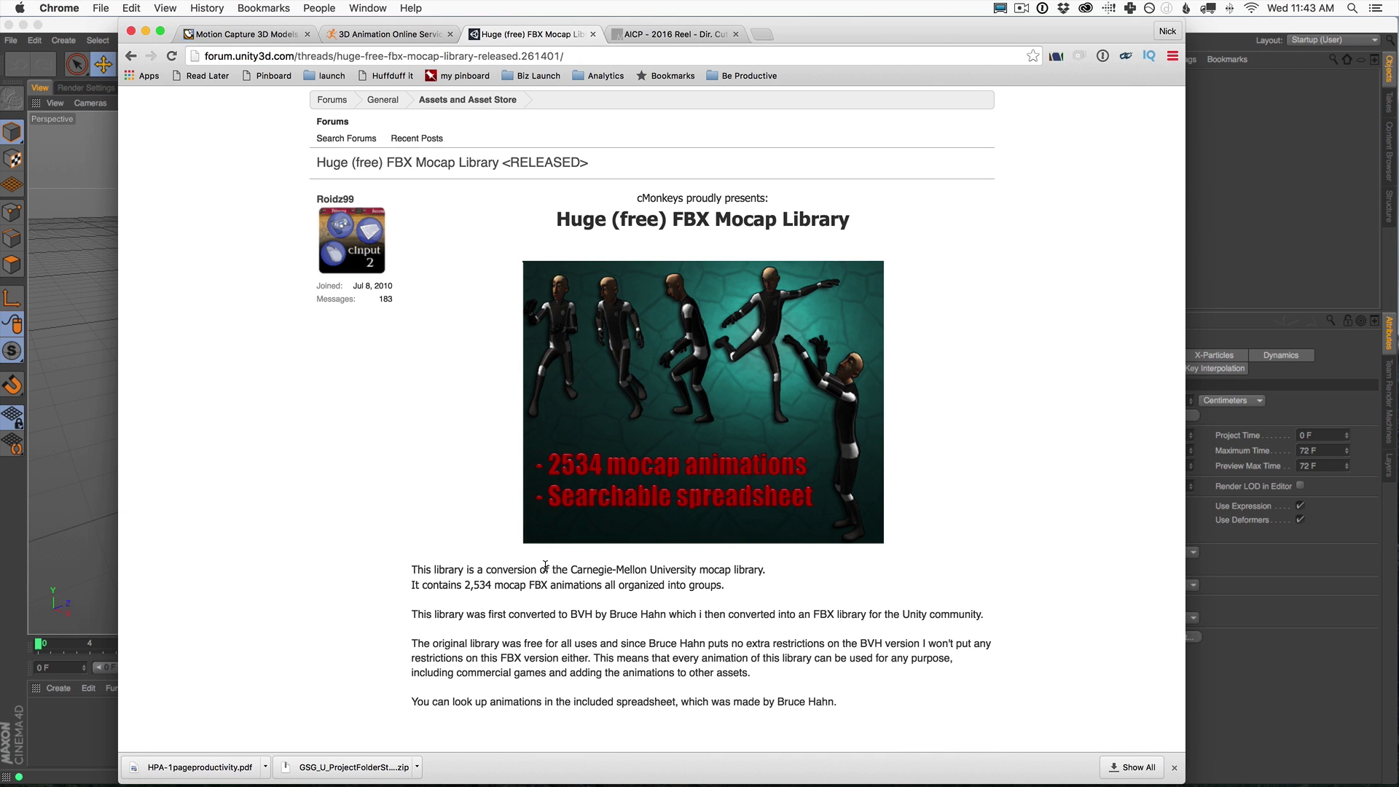
scroll(546, 566, down, 5)
scroll(481, 517, up, 3)
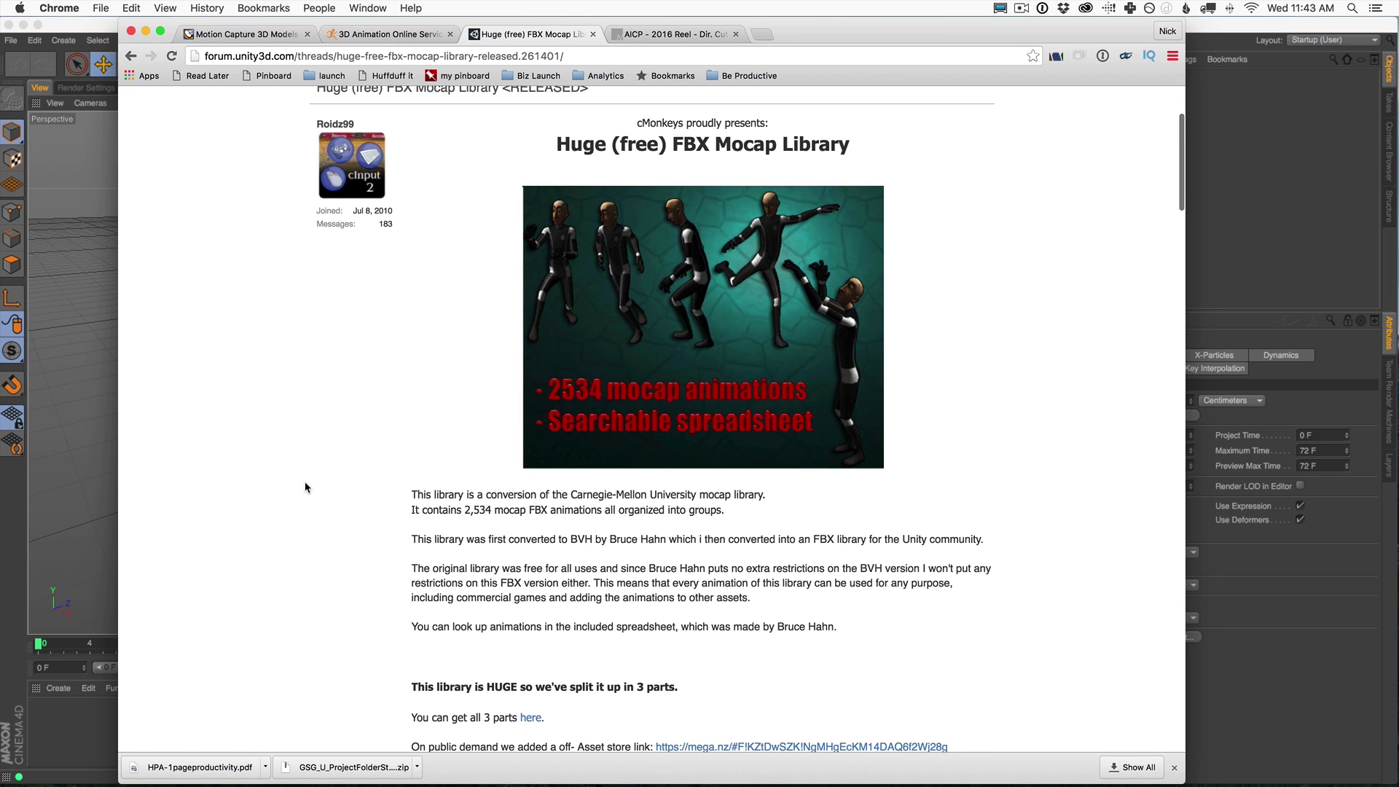
scroll(310, 486, down, 2)
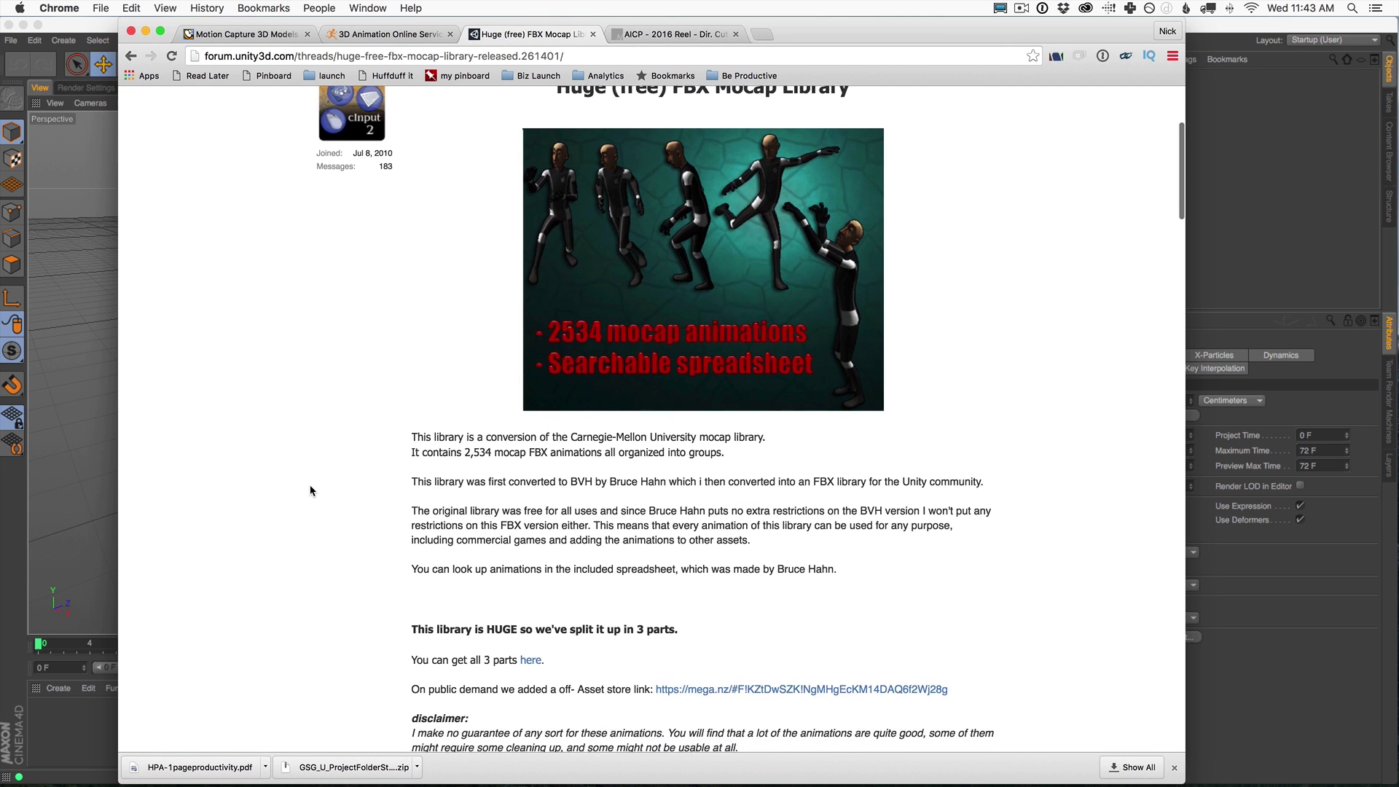
scroll(310, 486, up, 2)
scroll(310, 490, up, 1)
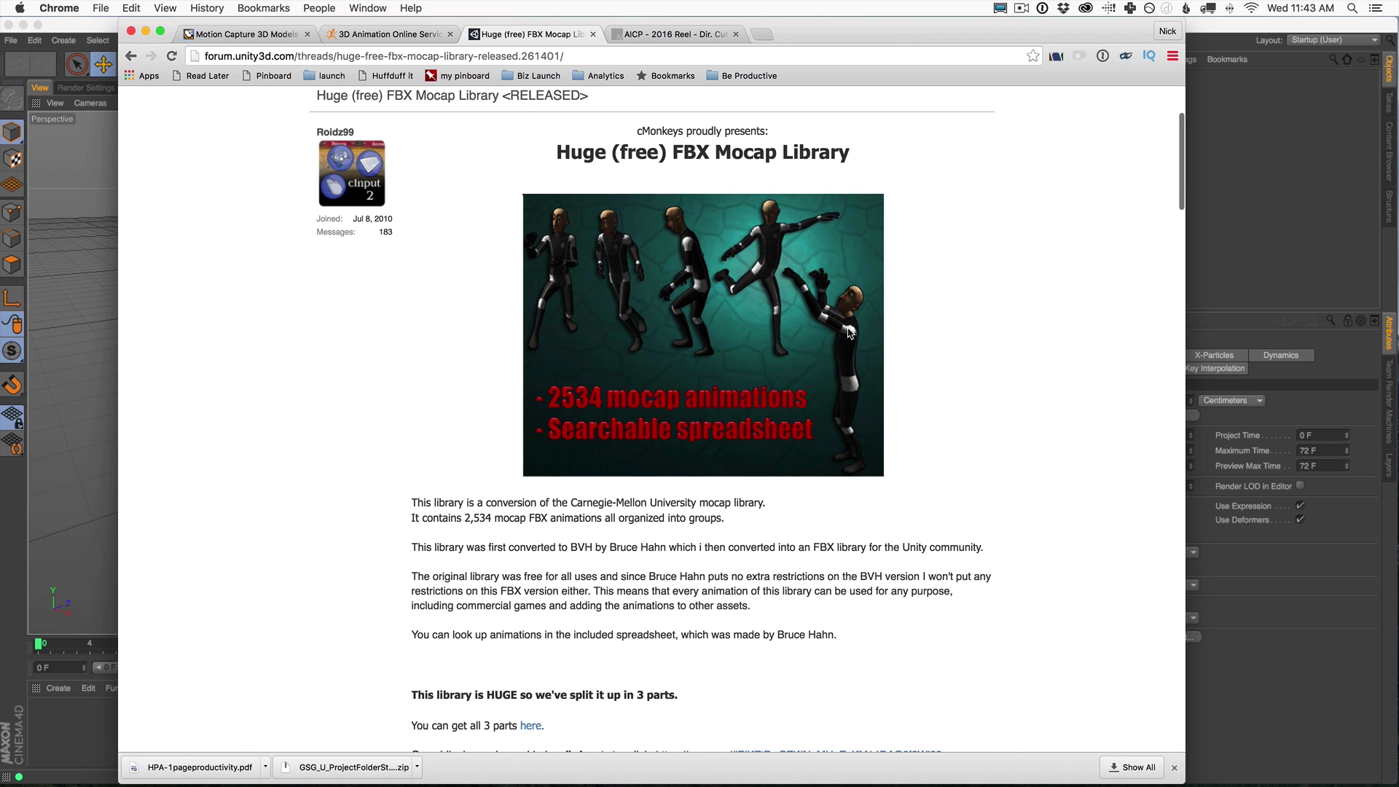
scroll(379, 395, down, 3)
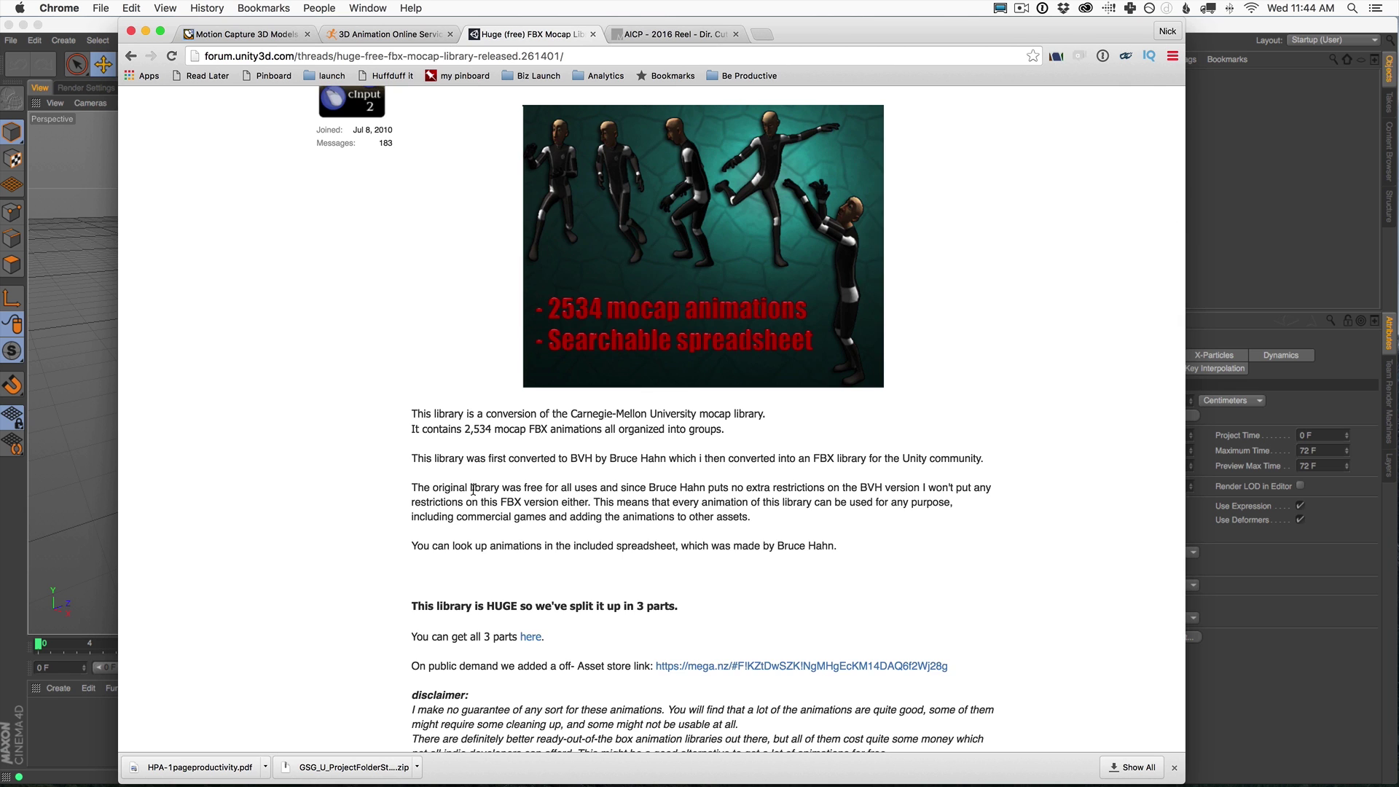
scroll(473, 489, down, 8)
scroll(474, 492, up, 10)
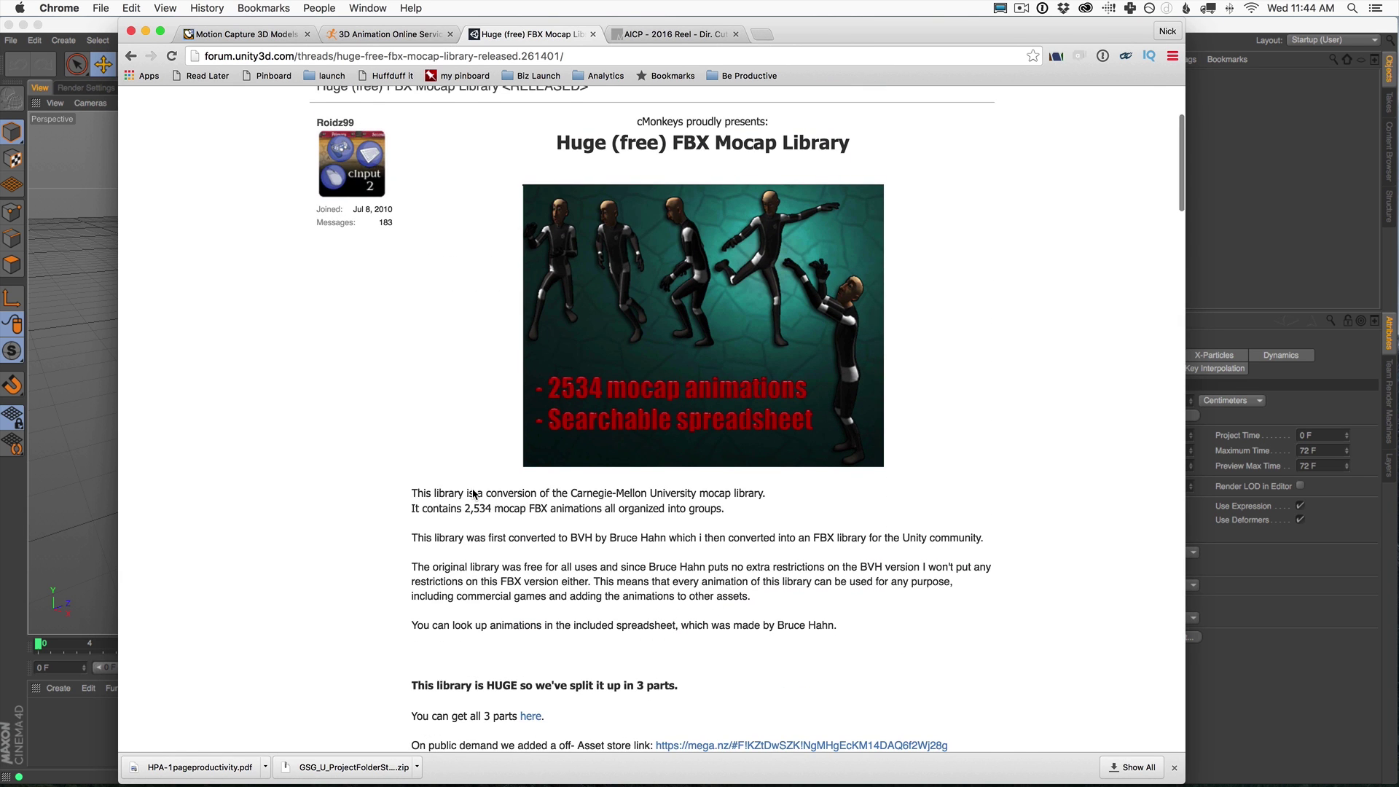
scroll(473, 494, up, 4)
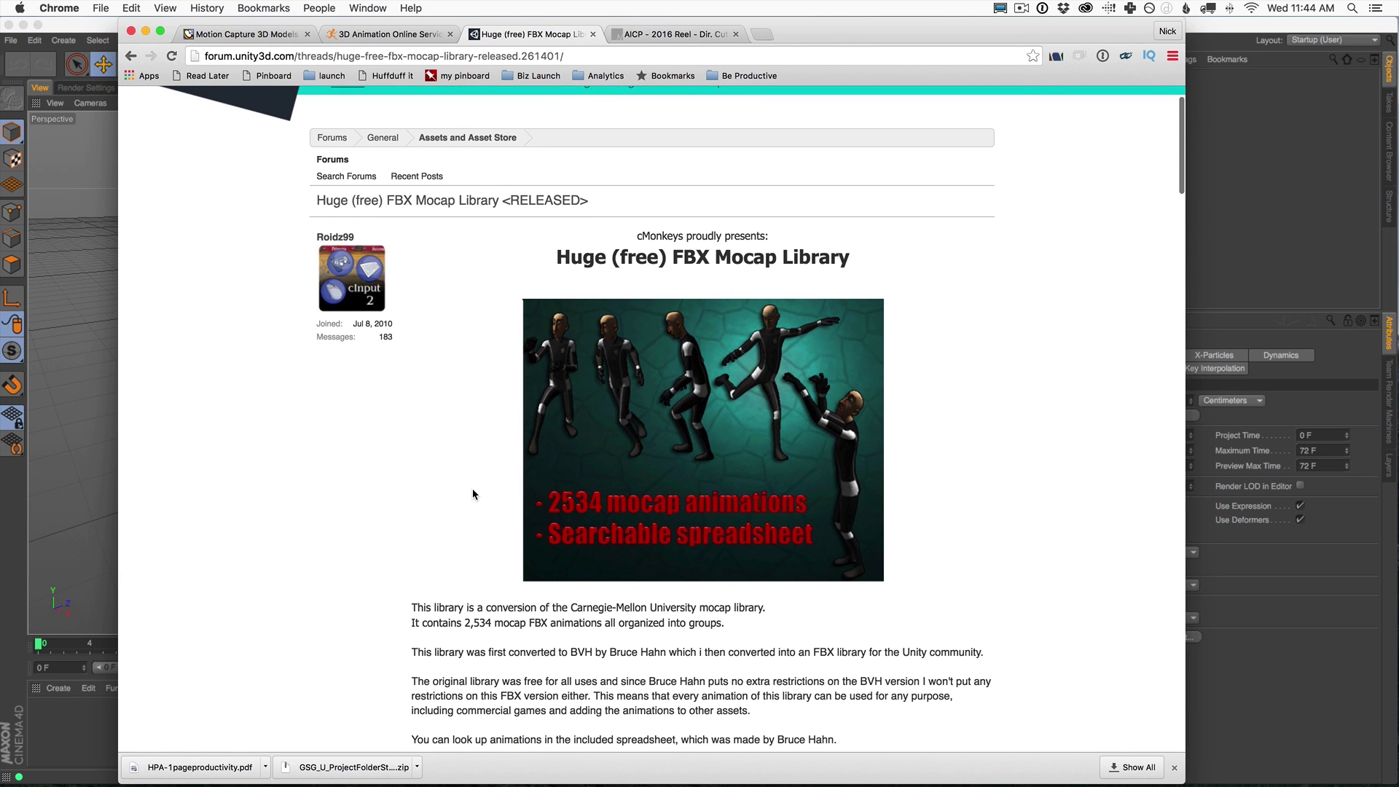
Return to the Mixamo tab and scroll through its page.
click(392, 36)
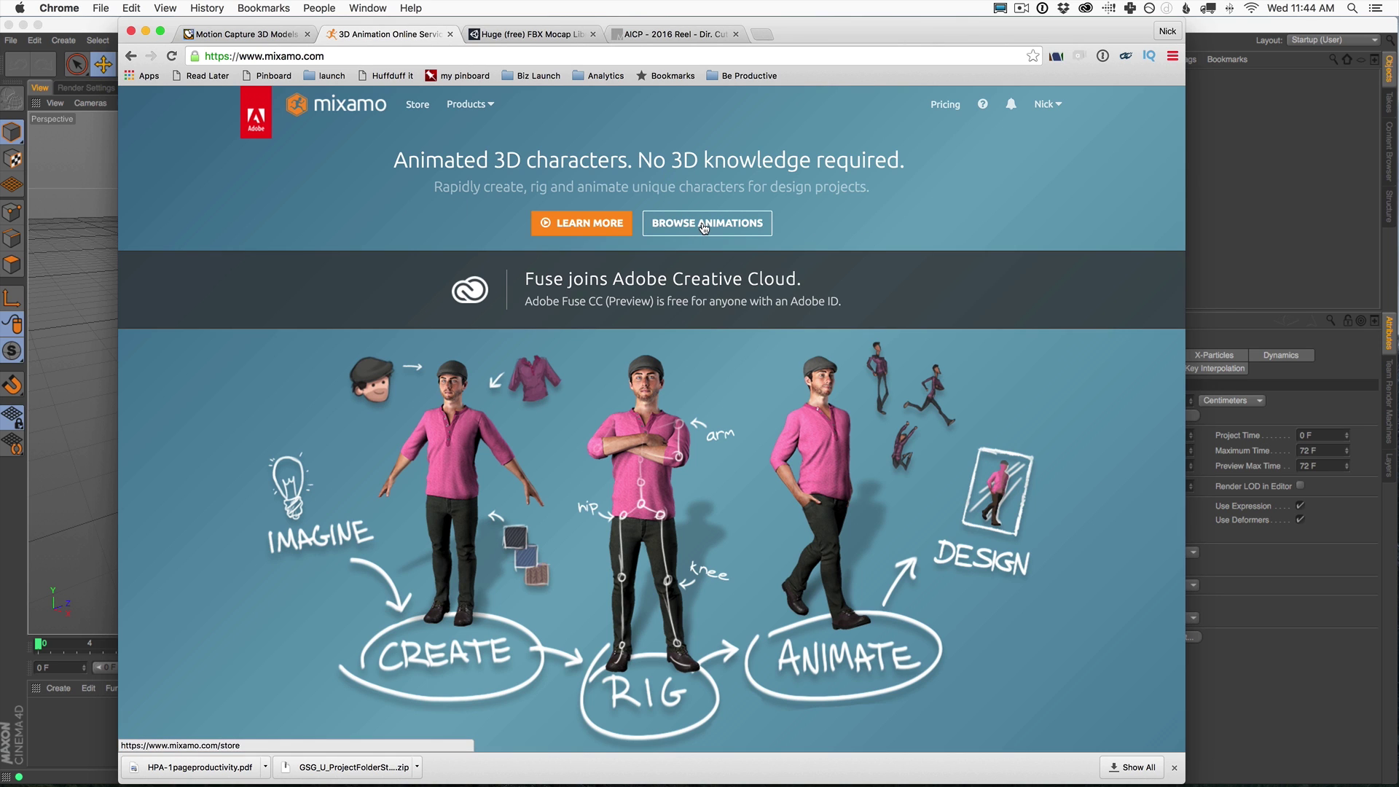
scroll(646, 479, down, 5)
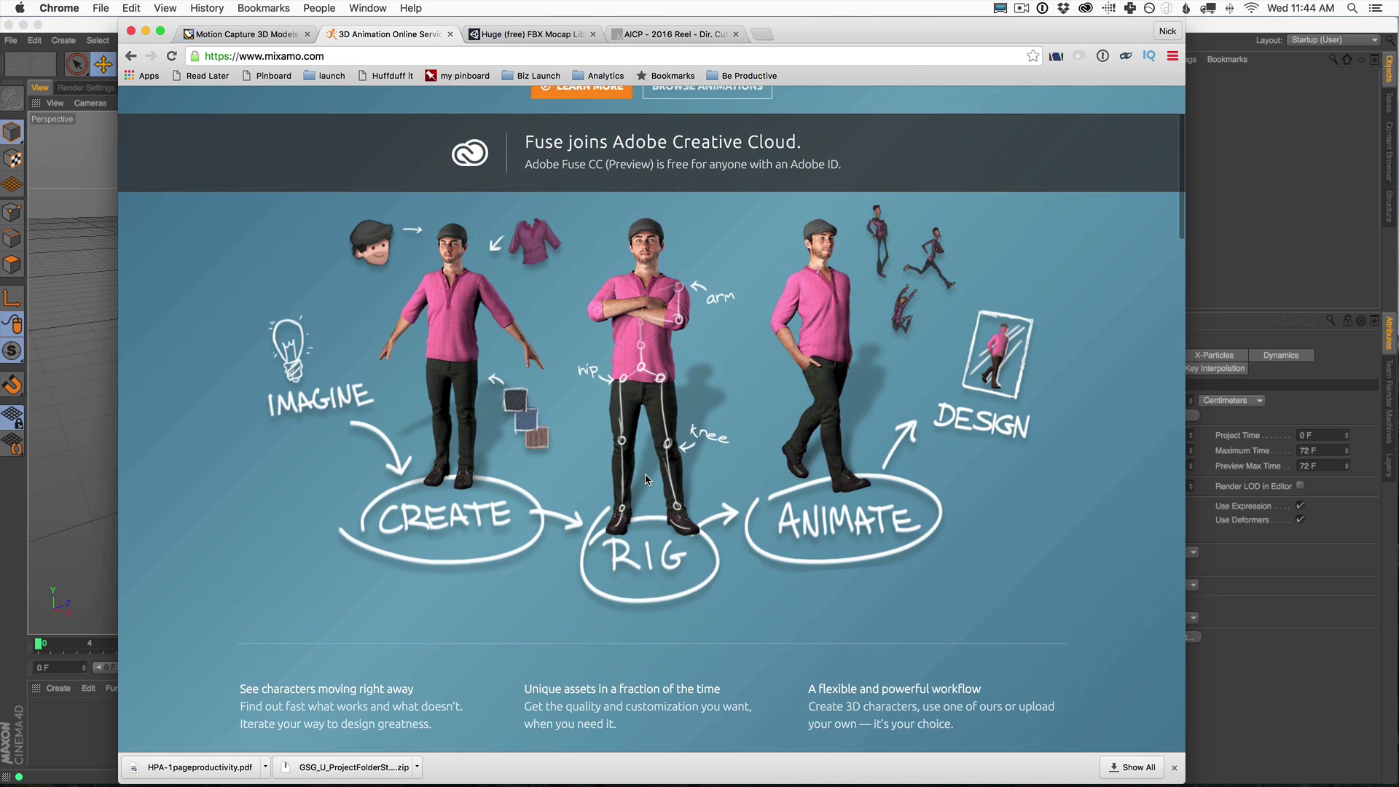
scroll(646, 480, up, 2)
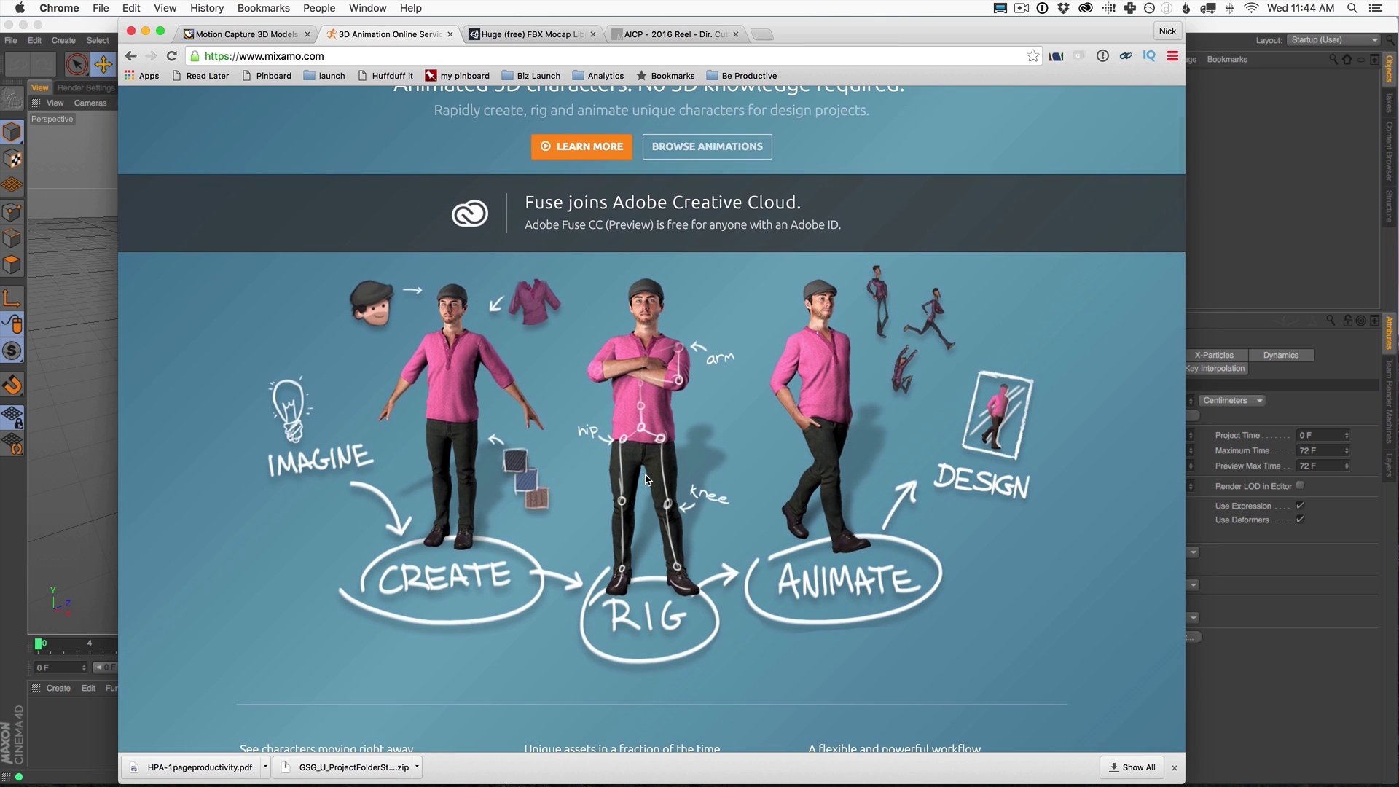
scroll(646, 480, up, 1)
scroll(519, 467, up, 1)
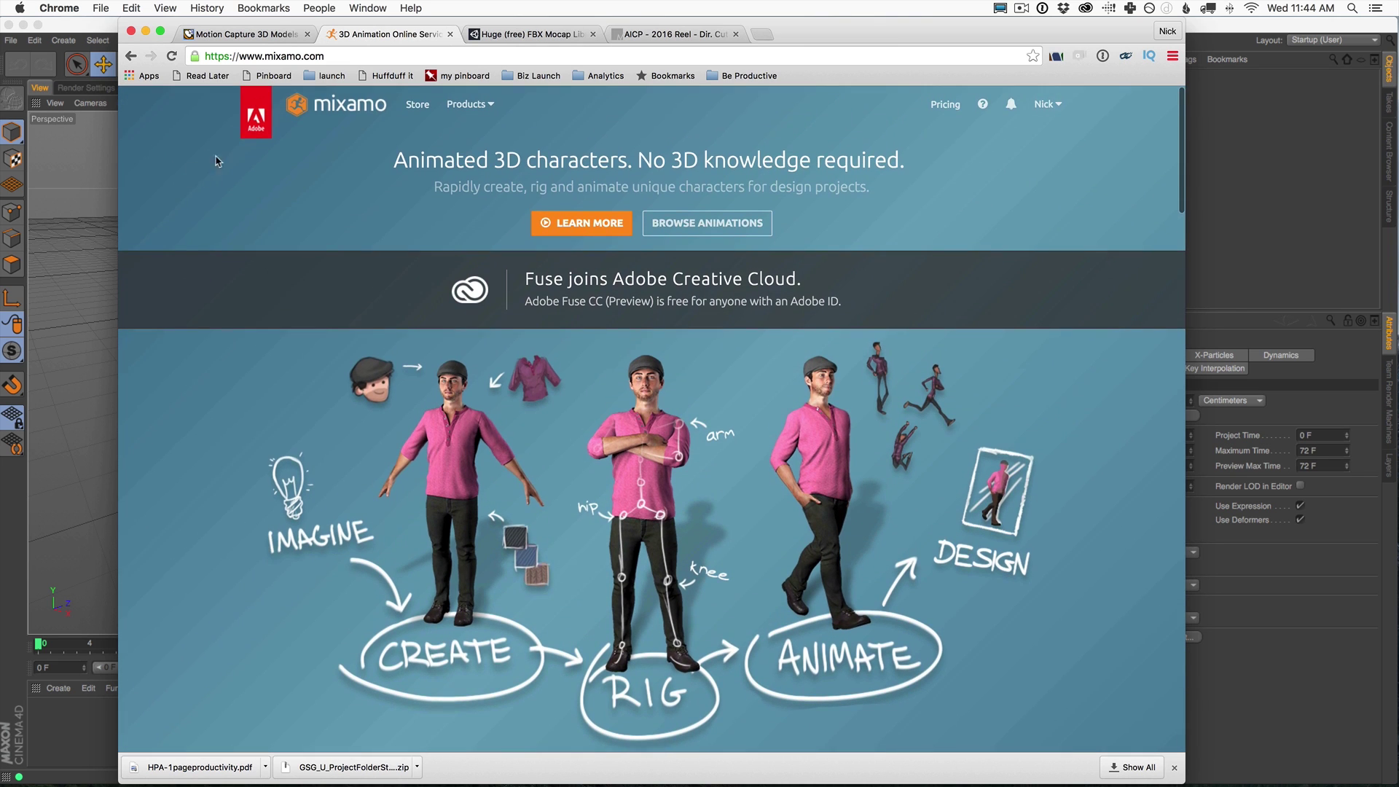
Compare the forum and TurboSquid tabs, then list the Characters in the Mixamo store.
click(523, 34)
click(239, 35)
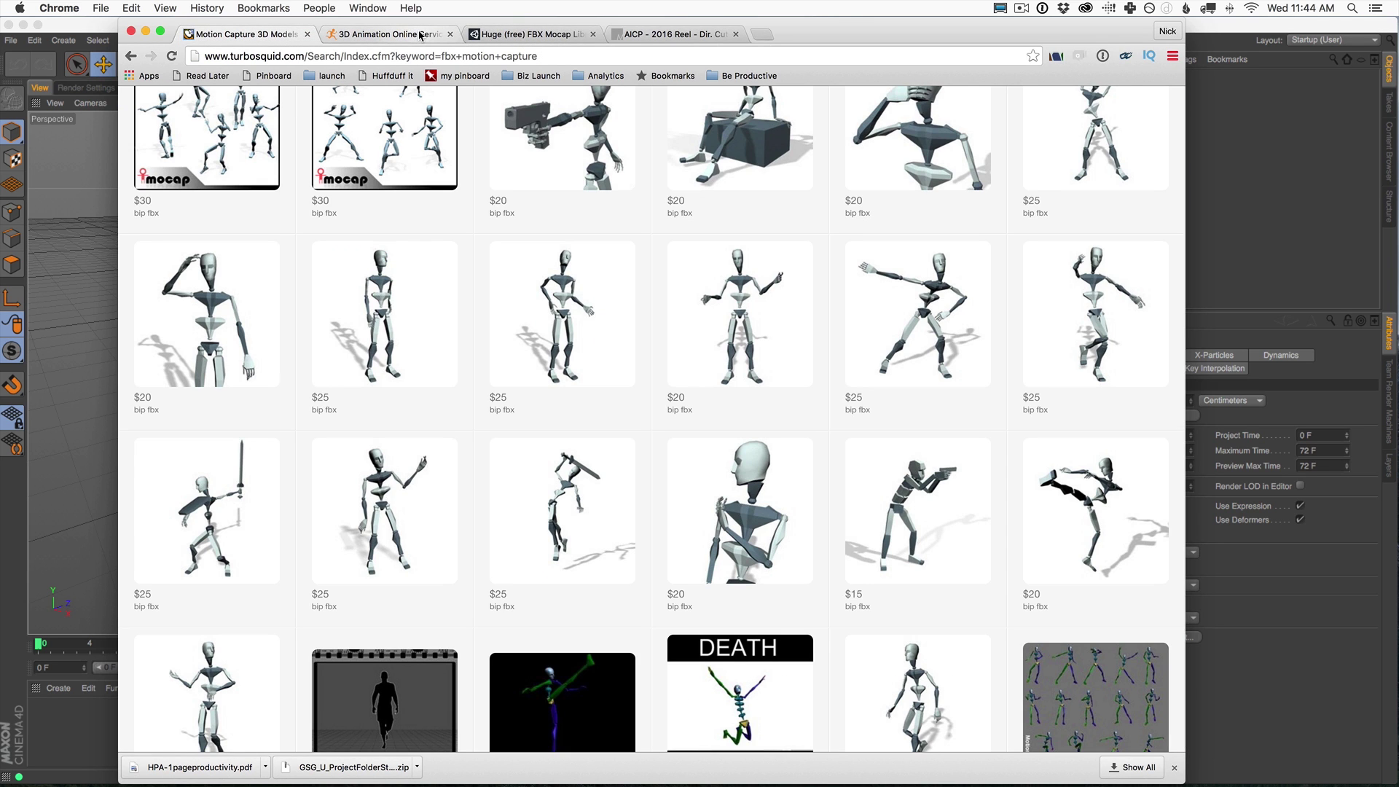
click(379, 35)
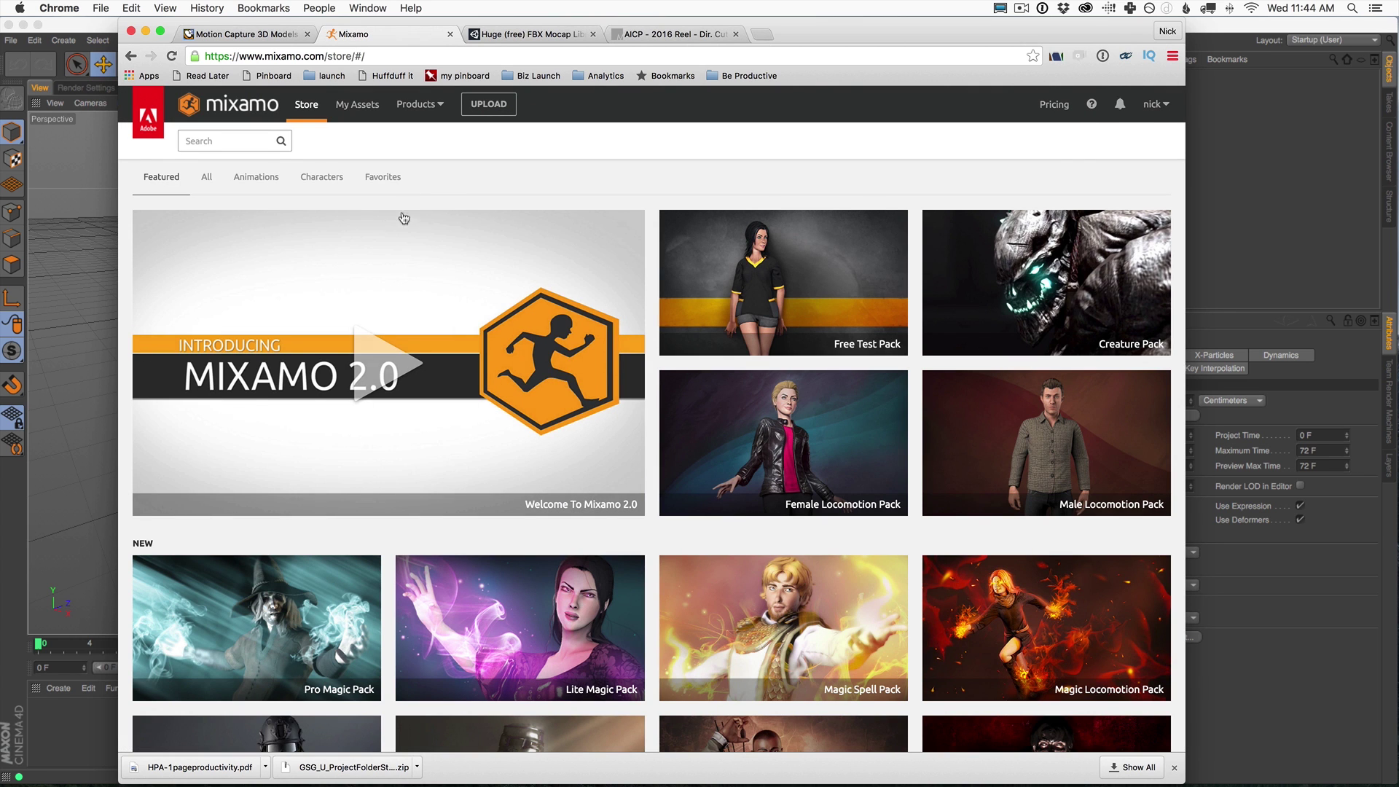
click(321, 181)
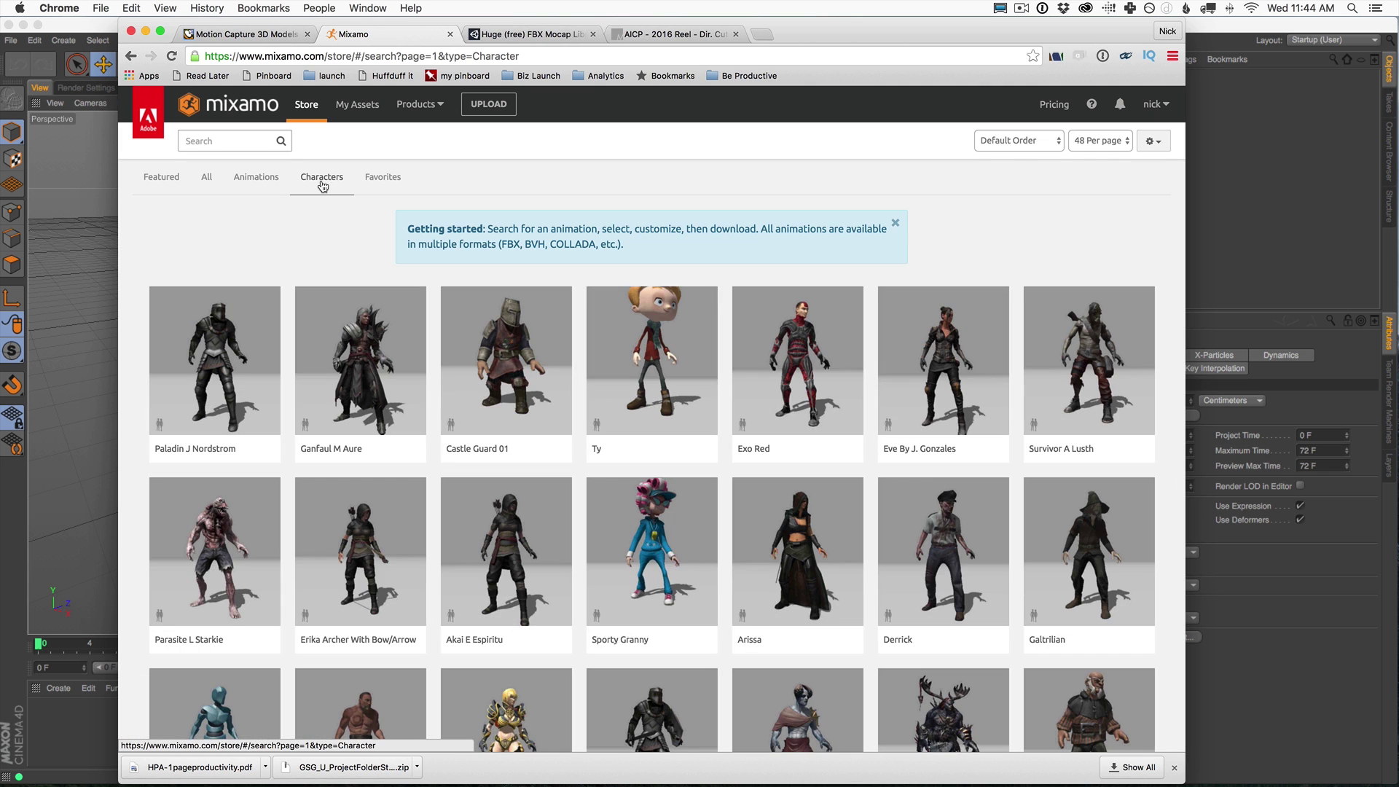
Pick Y Bot from the character grid and rotate it in the 3D preview.
scroll(359, 385, down, 5)
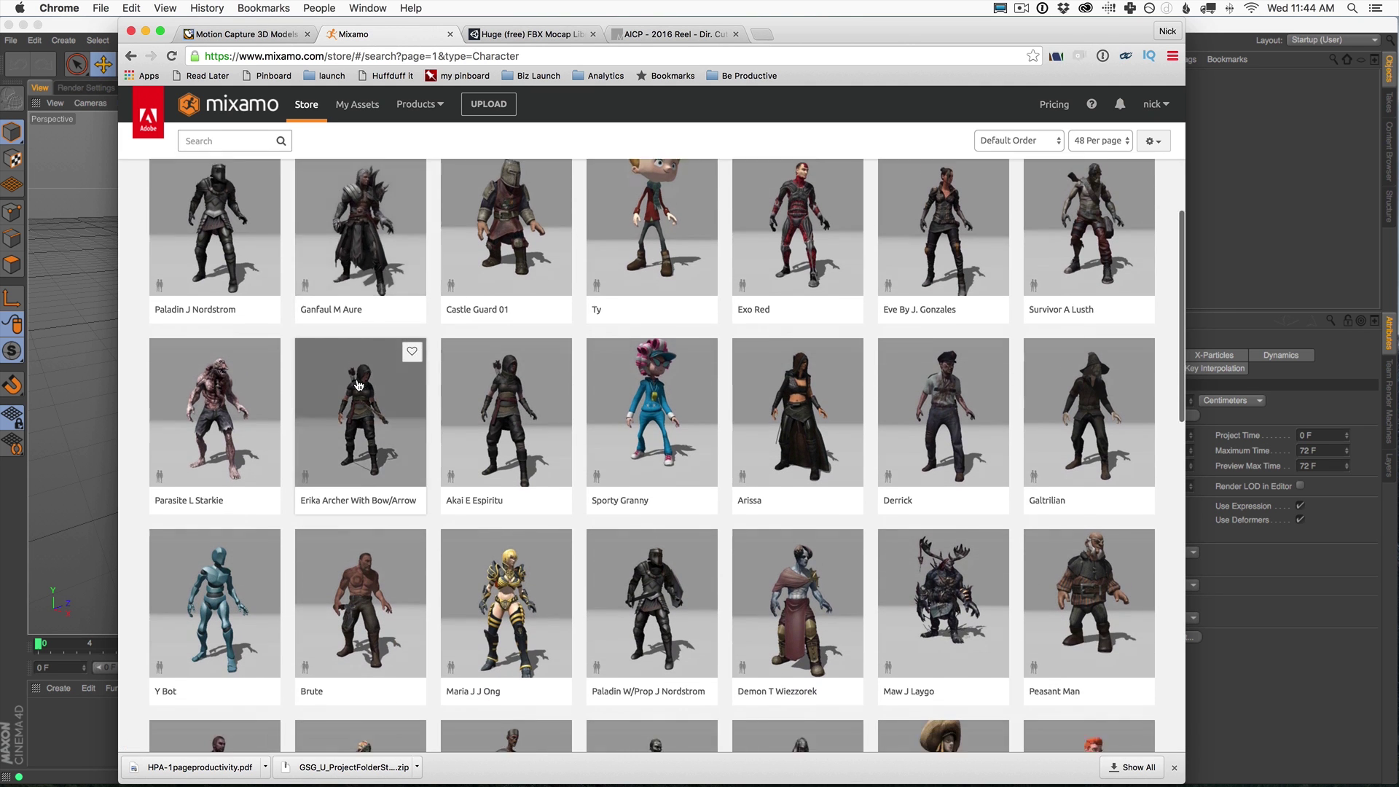
scroll(359, 385, down, 5)
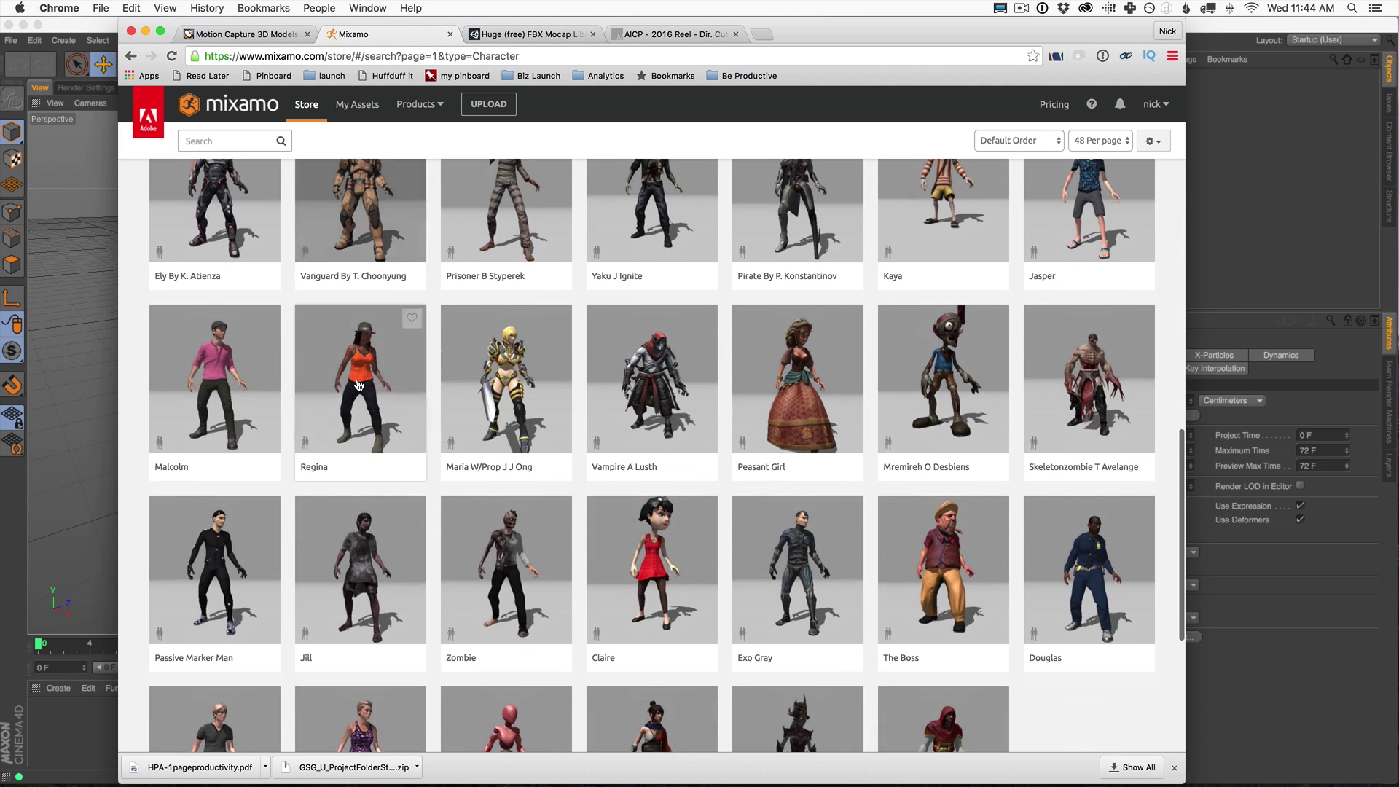
scroll(569, 379, down, 3)
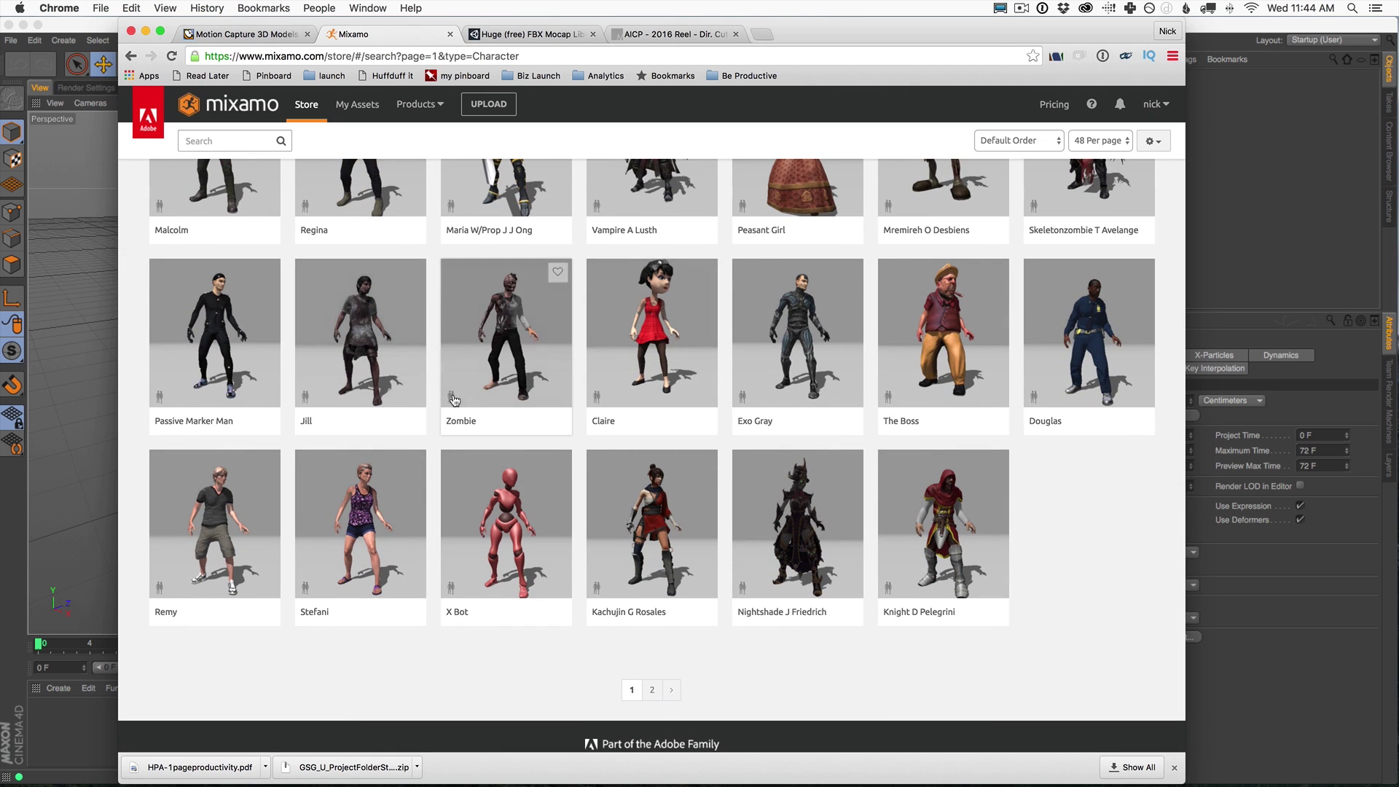
scroll(455, 401, up, 5)
scroll(364, 379, up, 2)
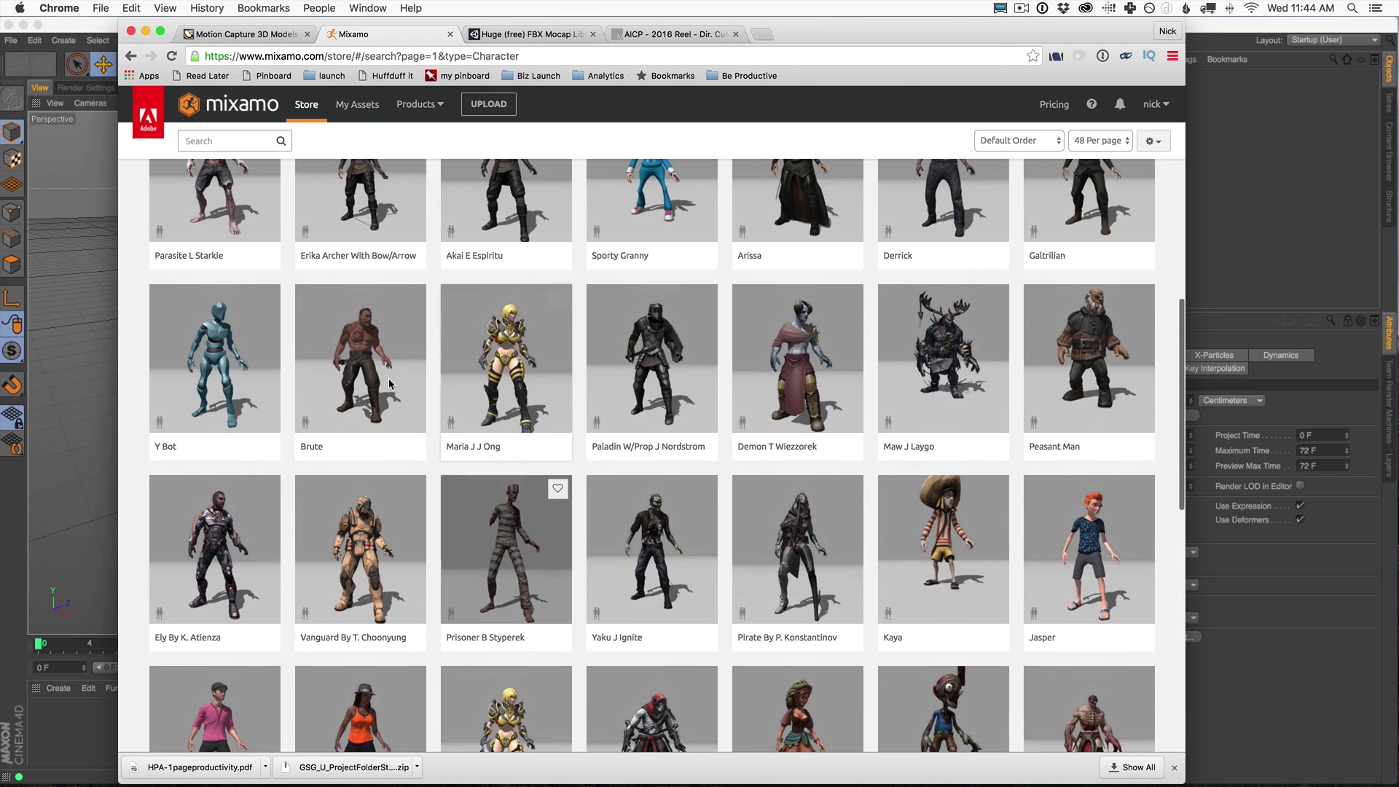
click(213, 351)
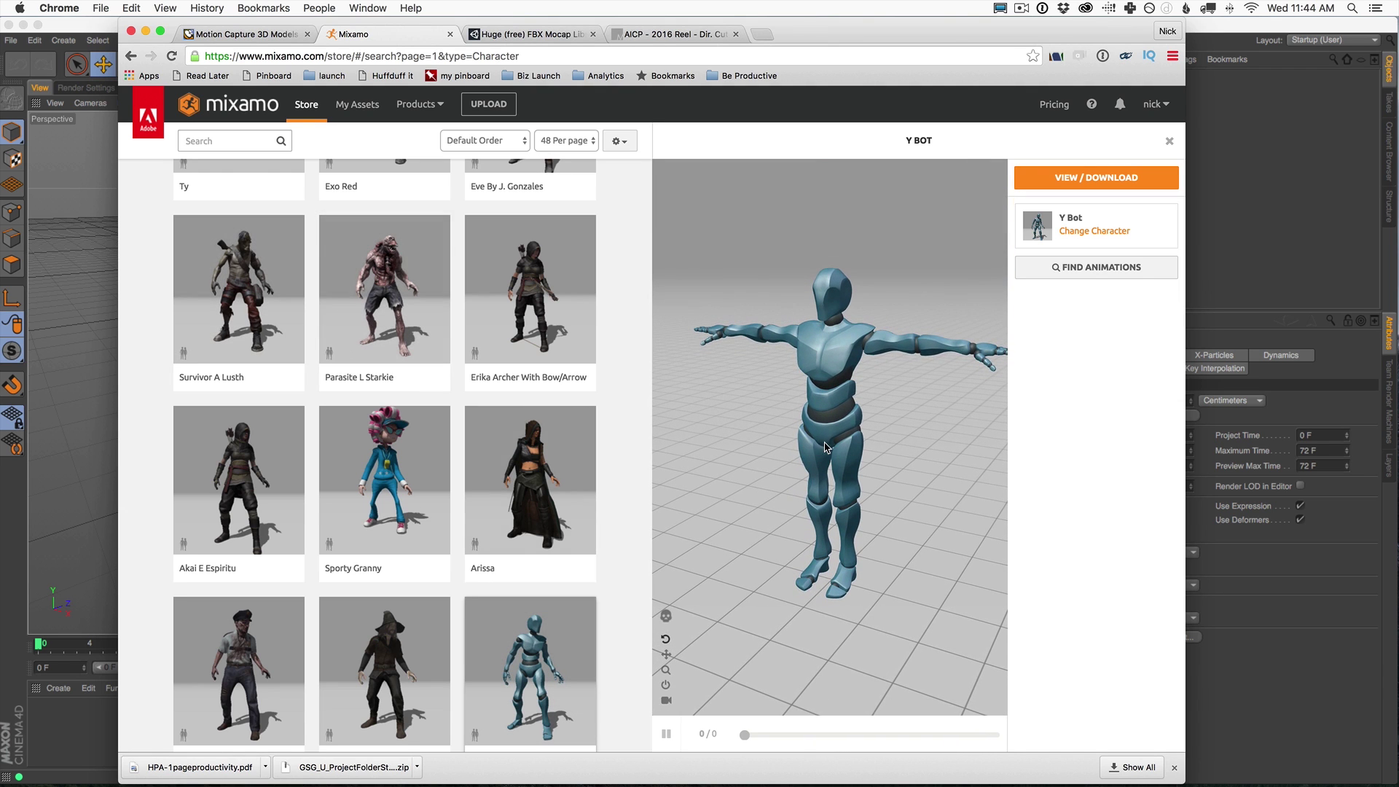
drag(840, 387, 797, 374)
scroll(328, 175, up, 5)
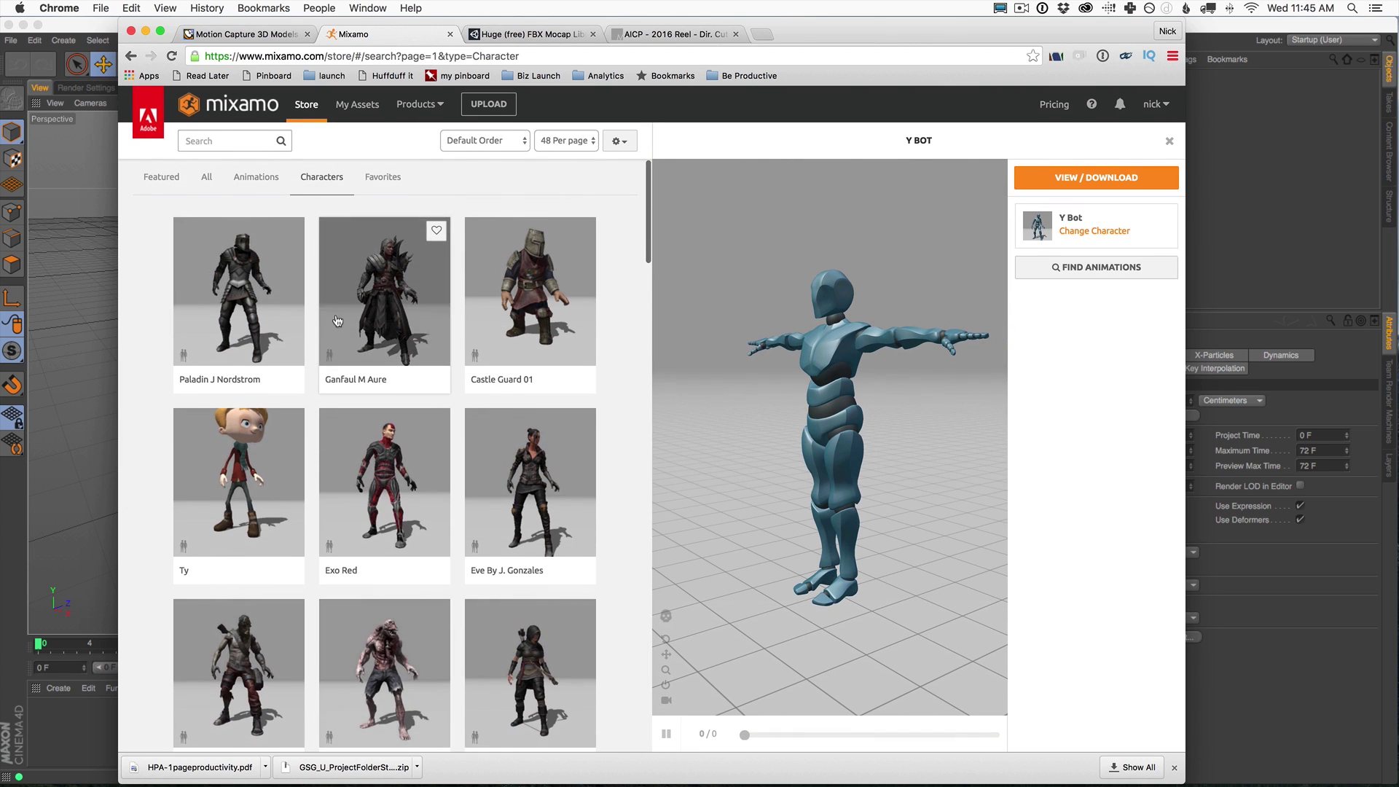
Open the Animations list and preview Jump, Thriller Part 3, then Jogging on Y Bot.
click(248, 179)
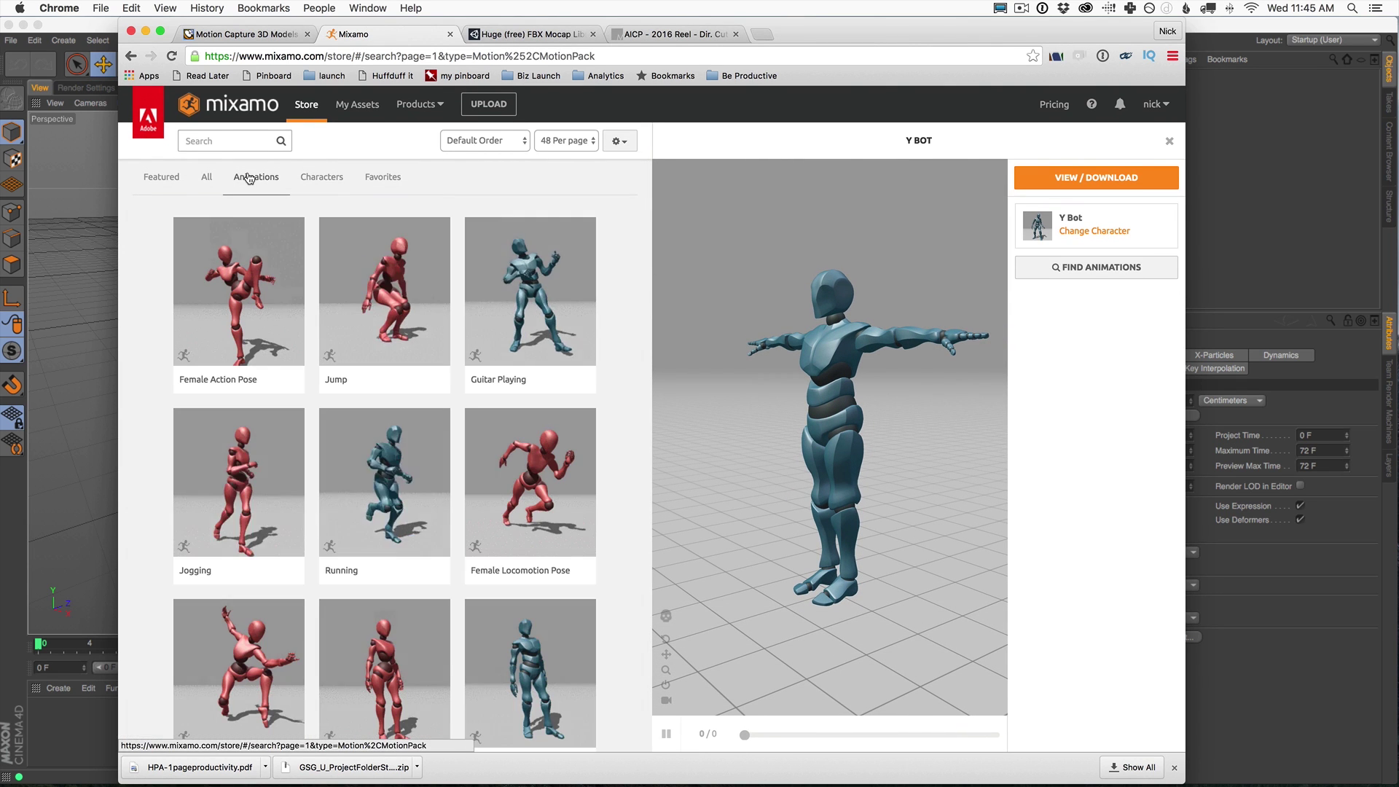
click(406, 294)
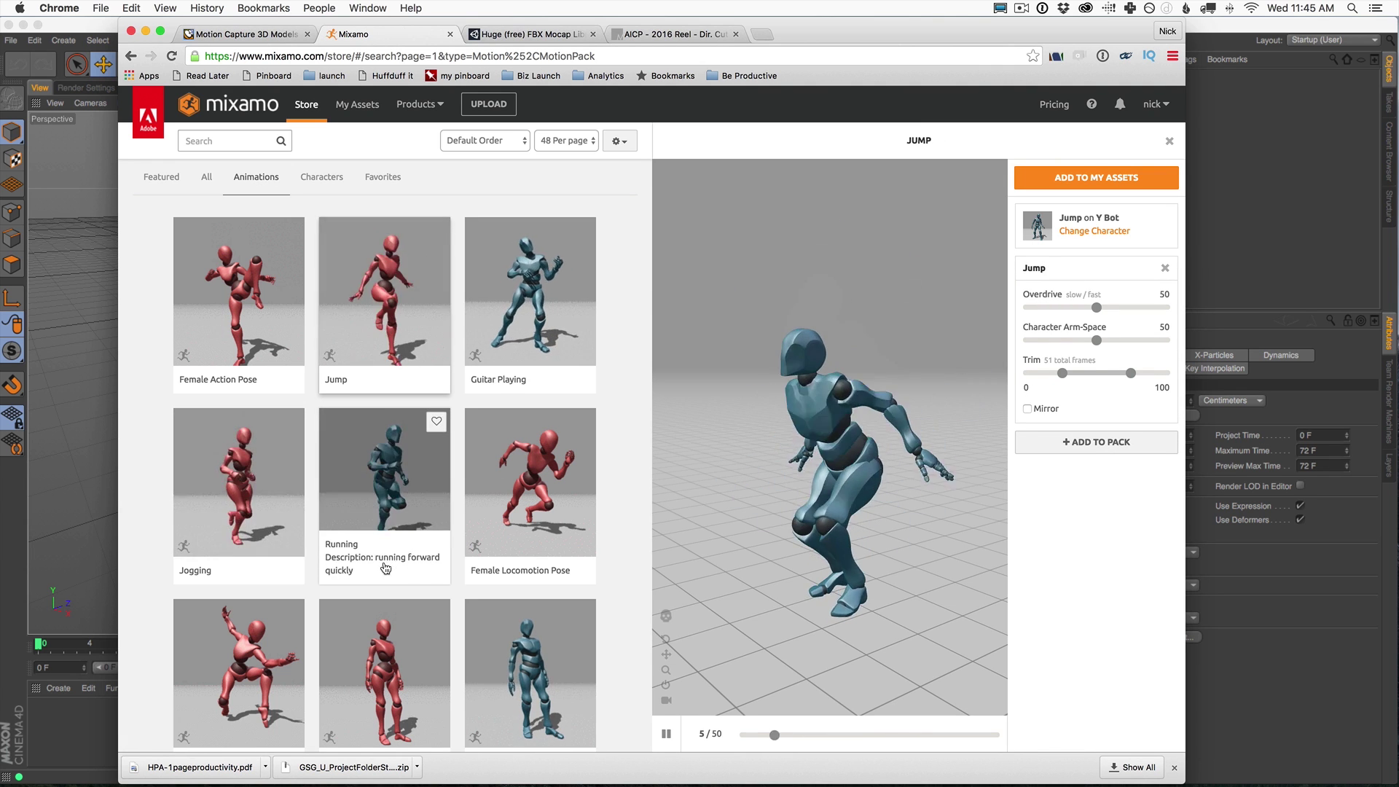
scroll(350, 510, down, 3)
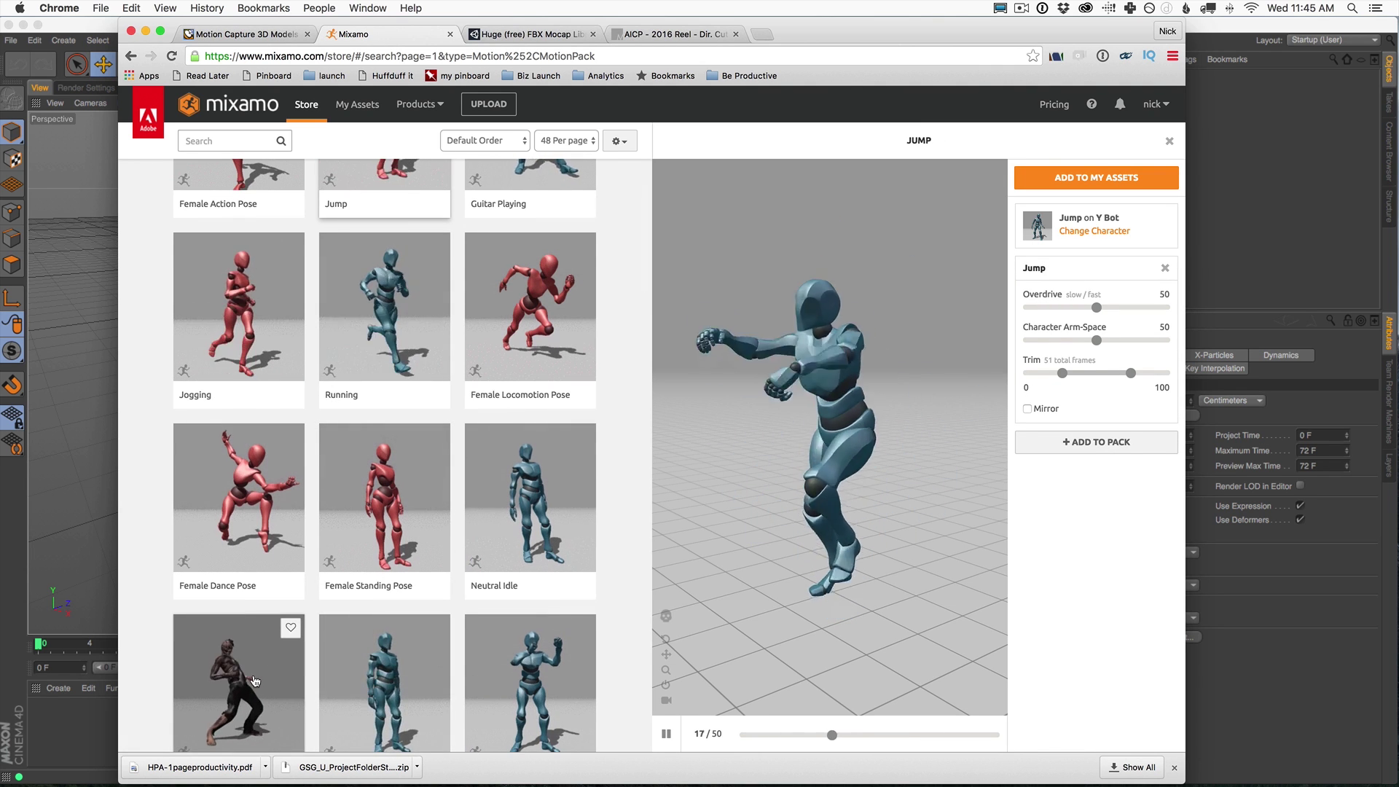
scroll(248, 670, down, 5)
click(226, 401)
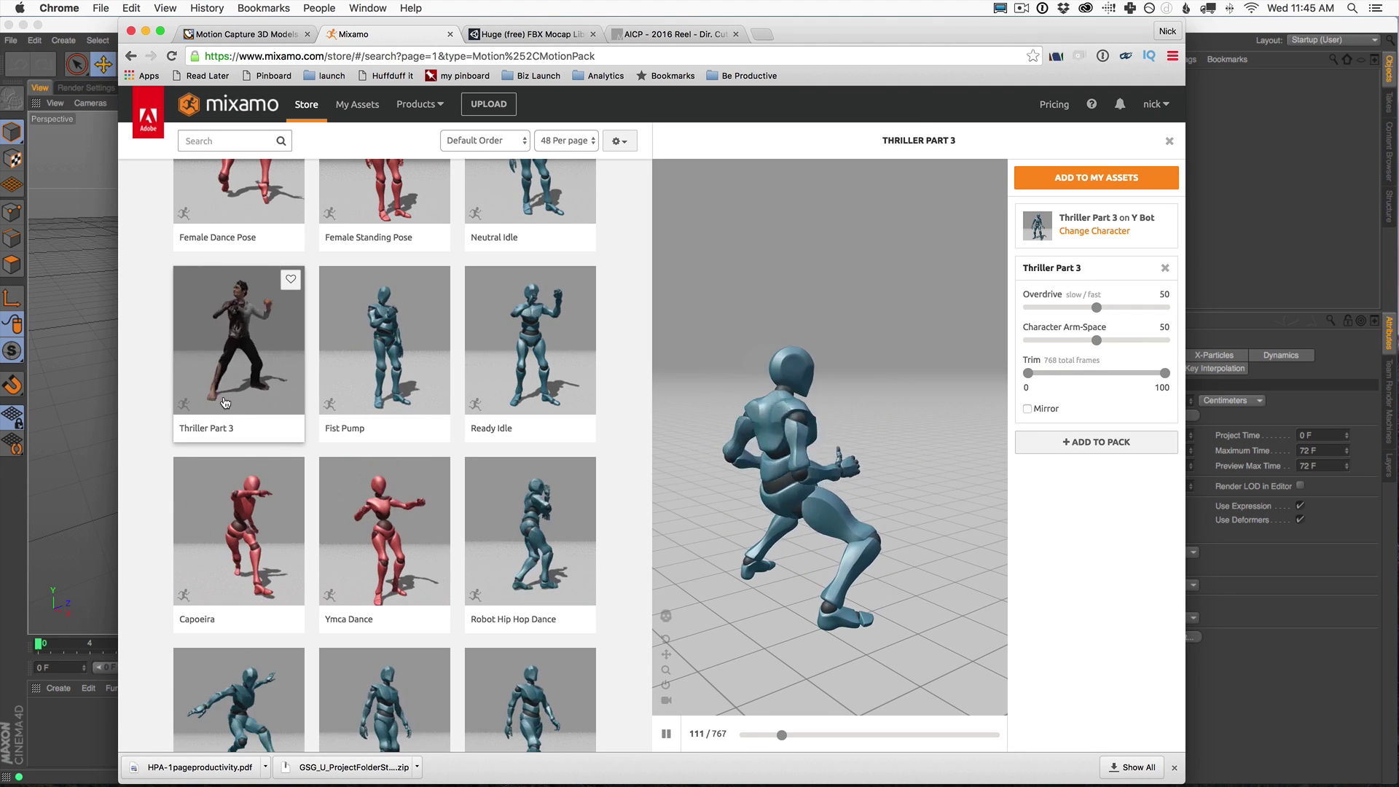
scroll(330, 352, up, 5)
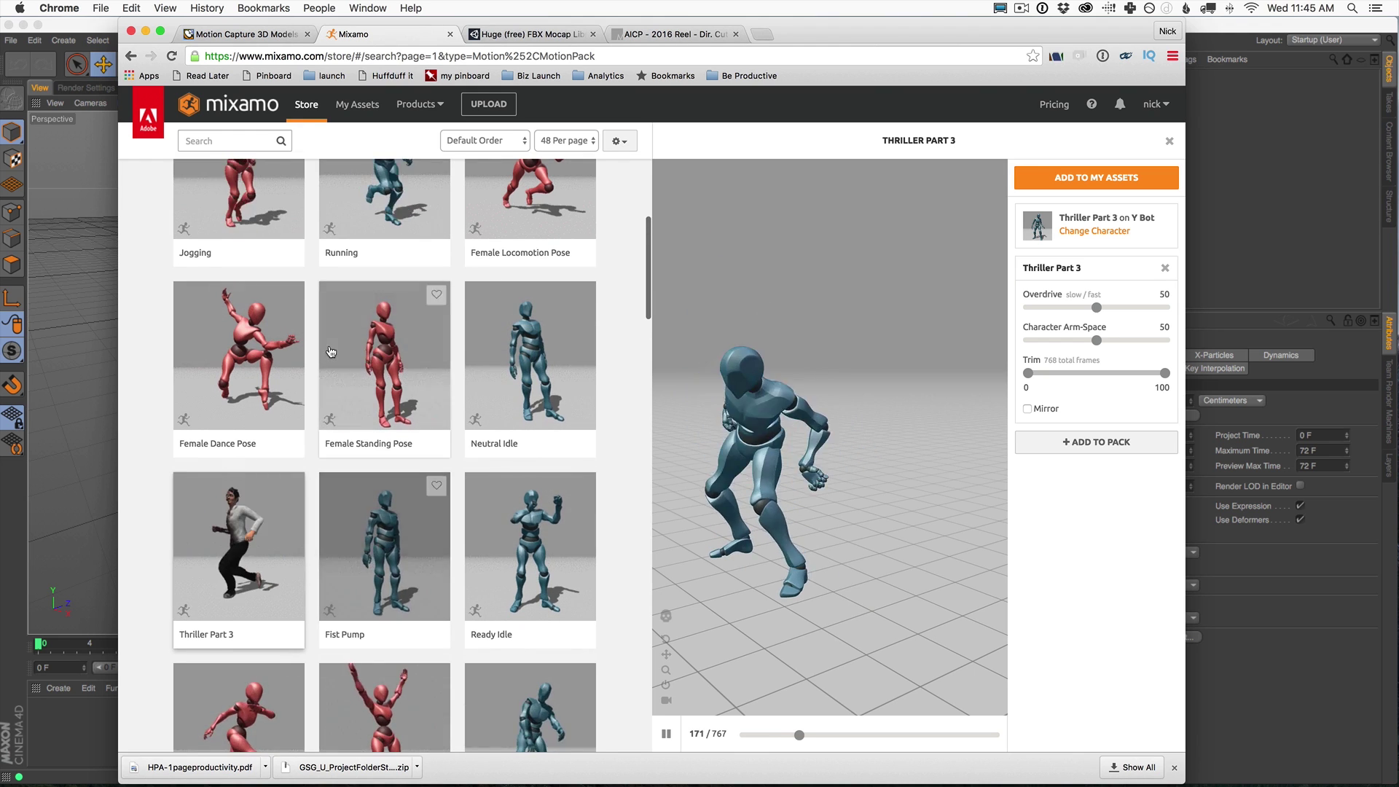
click(239, 266)
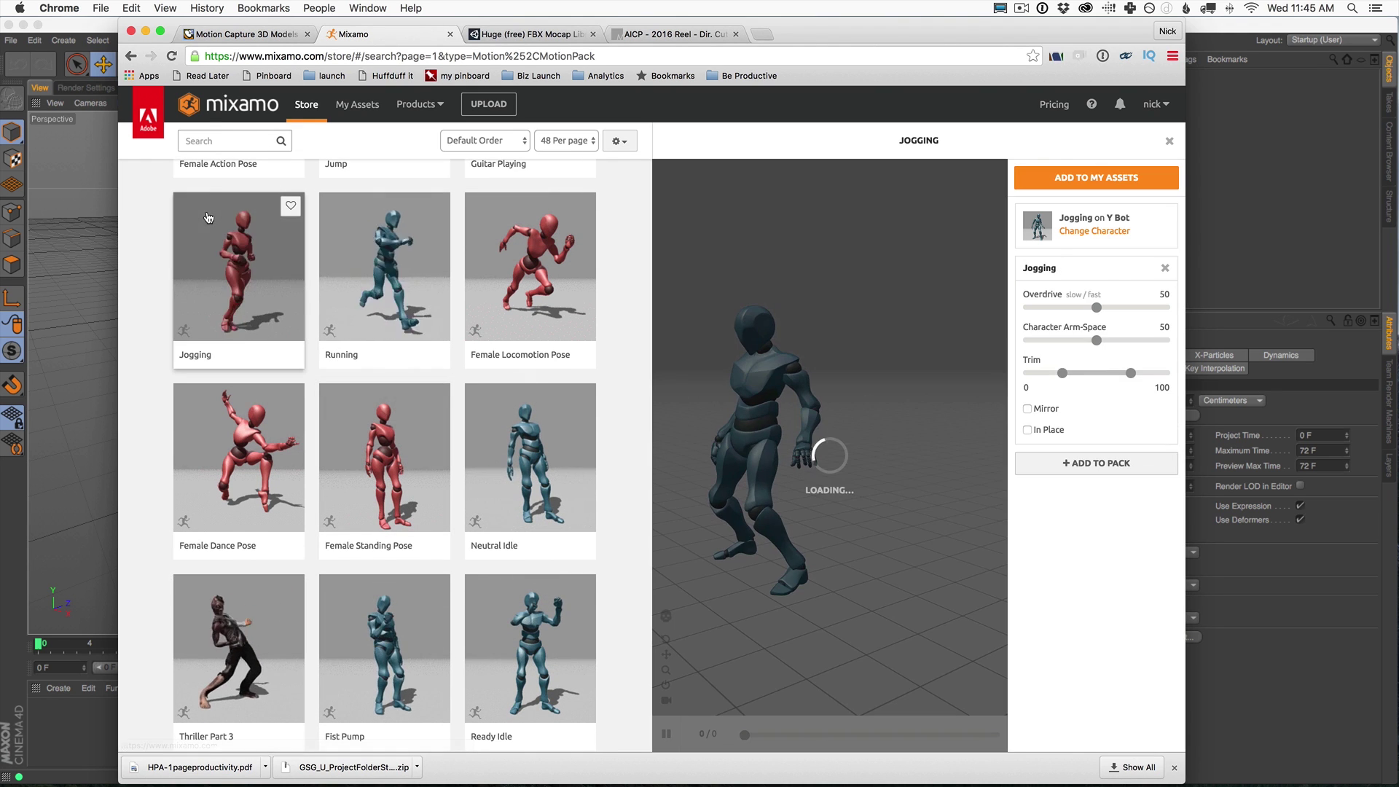
Filter animations to Dance, search 'northern', and preview Northern Soul Floor Combo.
click(218, 140)
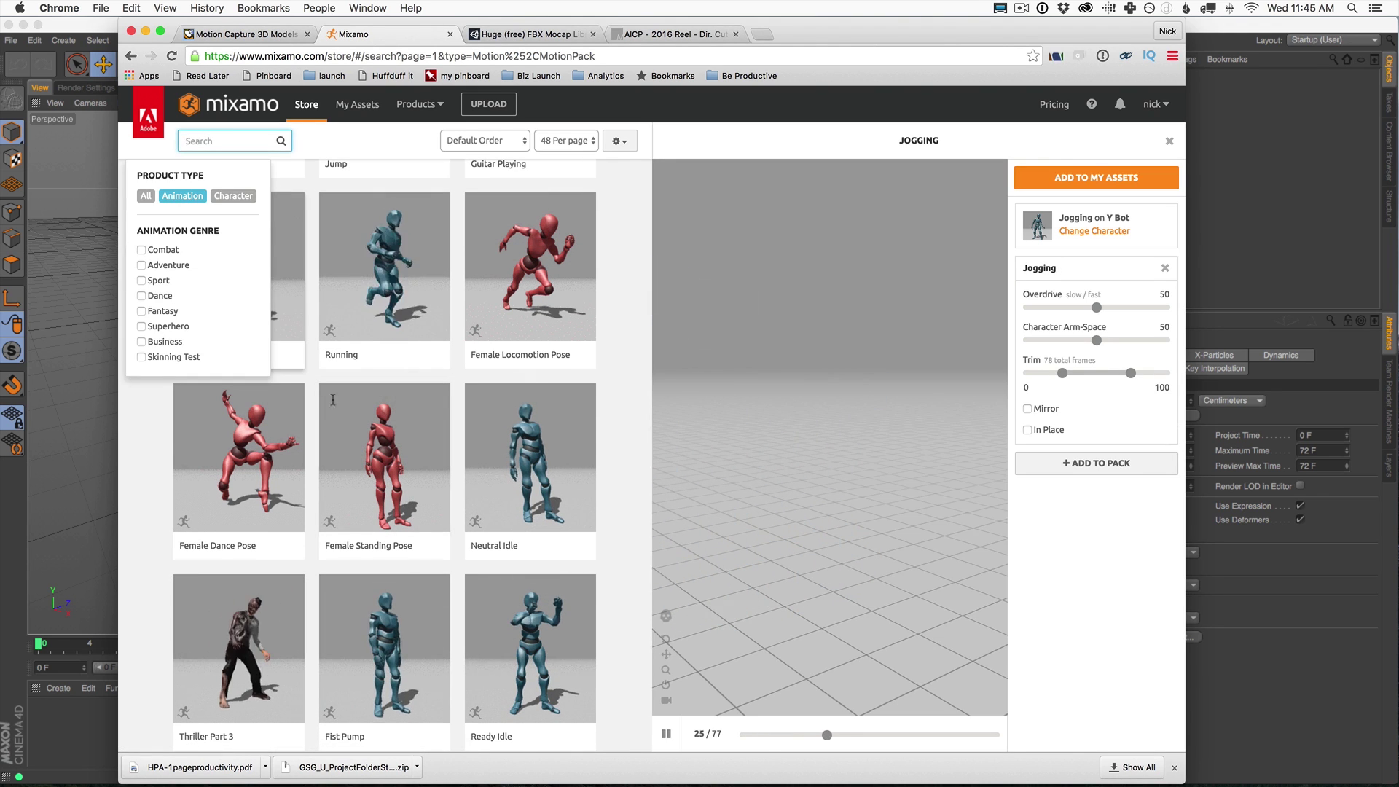
click(157, 295)
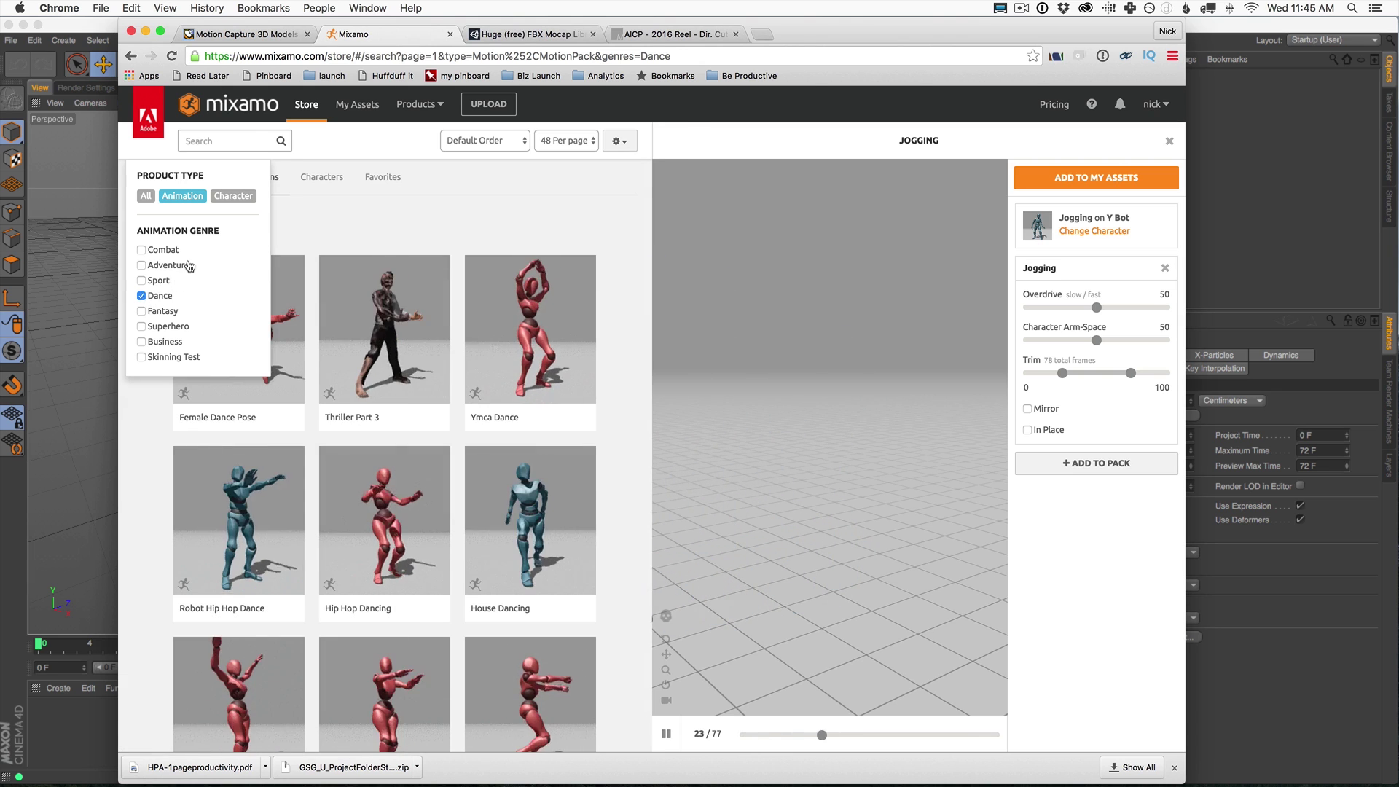
click(218, 140)
text(nor)
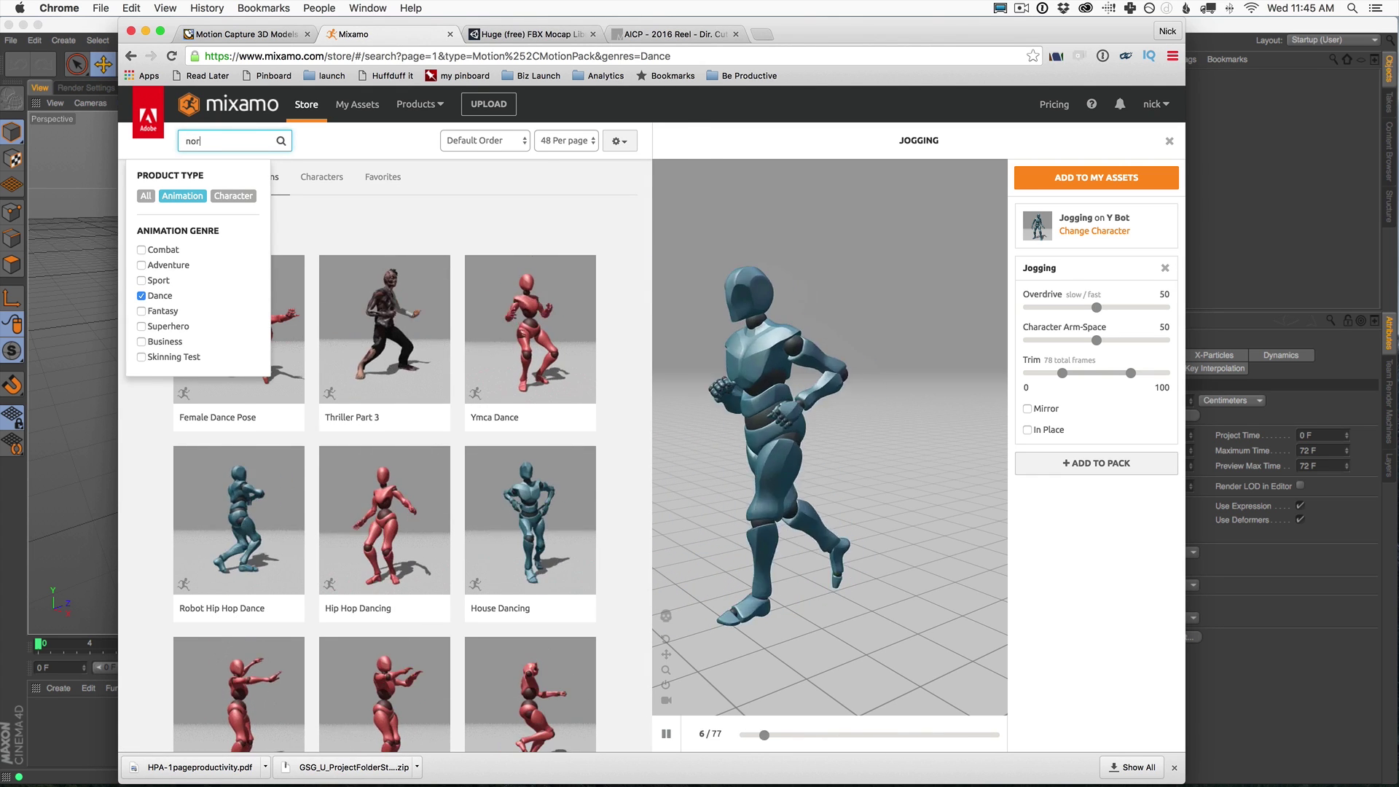
text(thern)
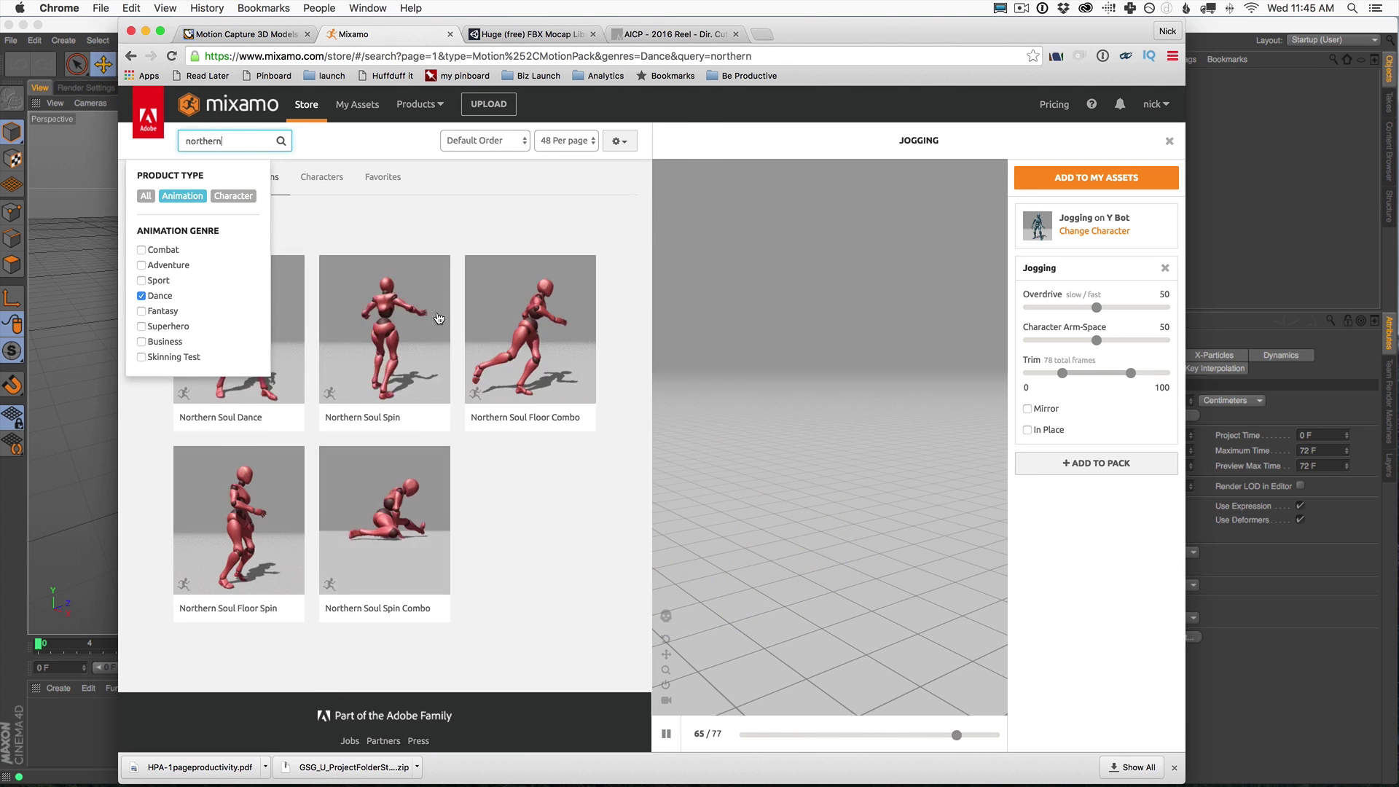
click(529, 375)
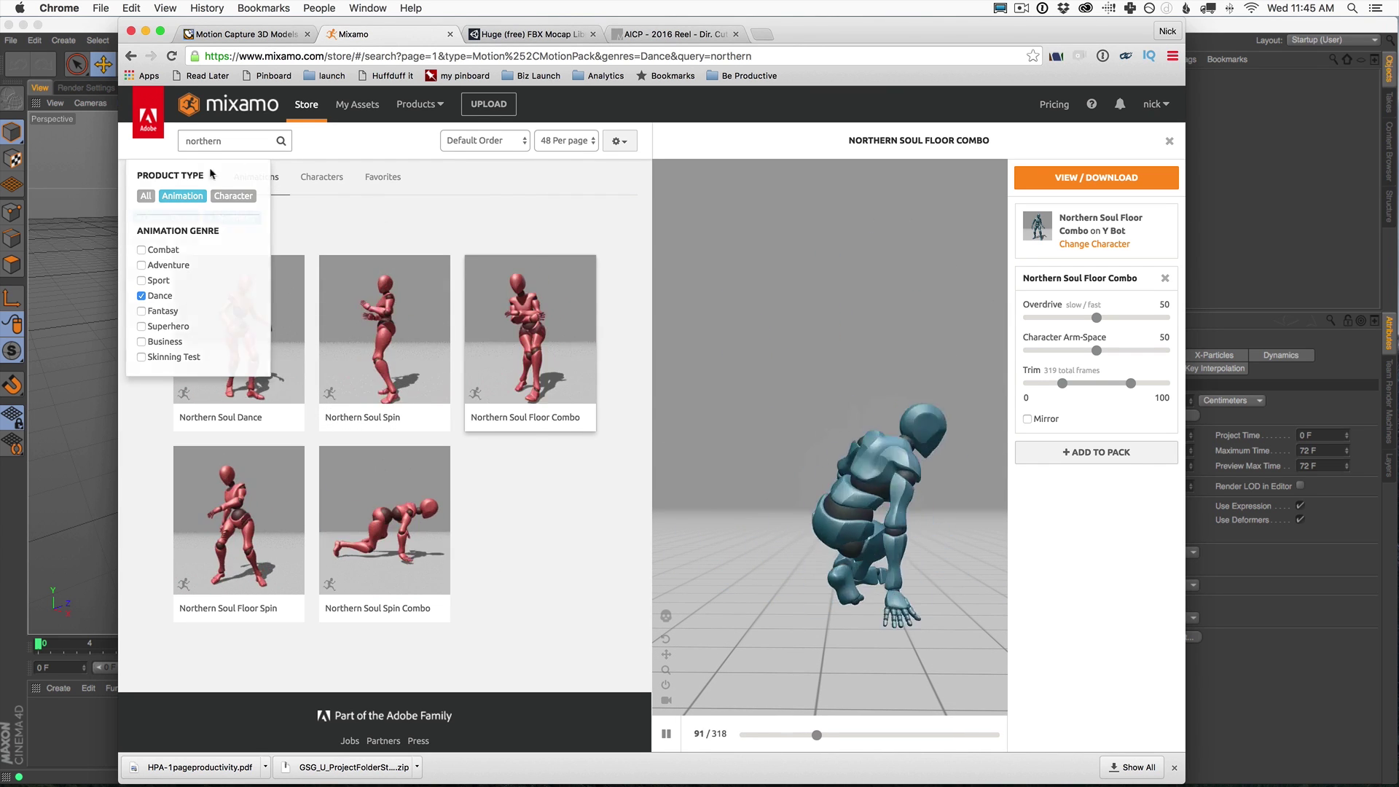
Queue Northern Soul Floor Combo as FBX with skin at 30 fps, then download the file.
click(1096, 178)
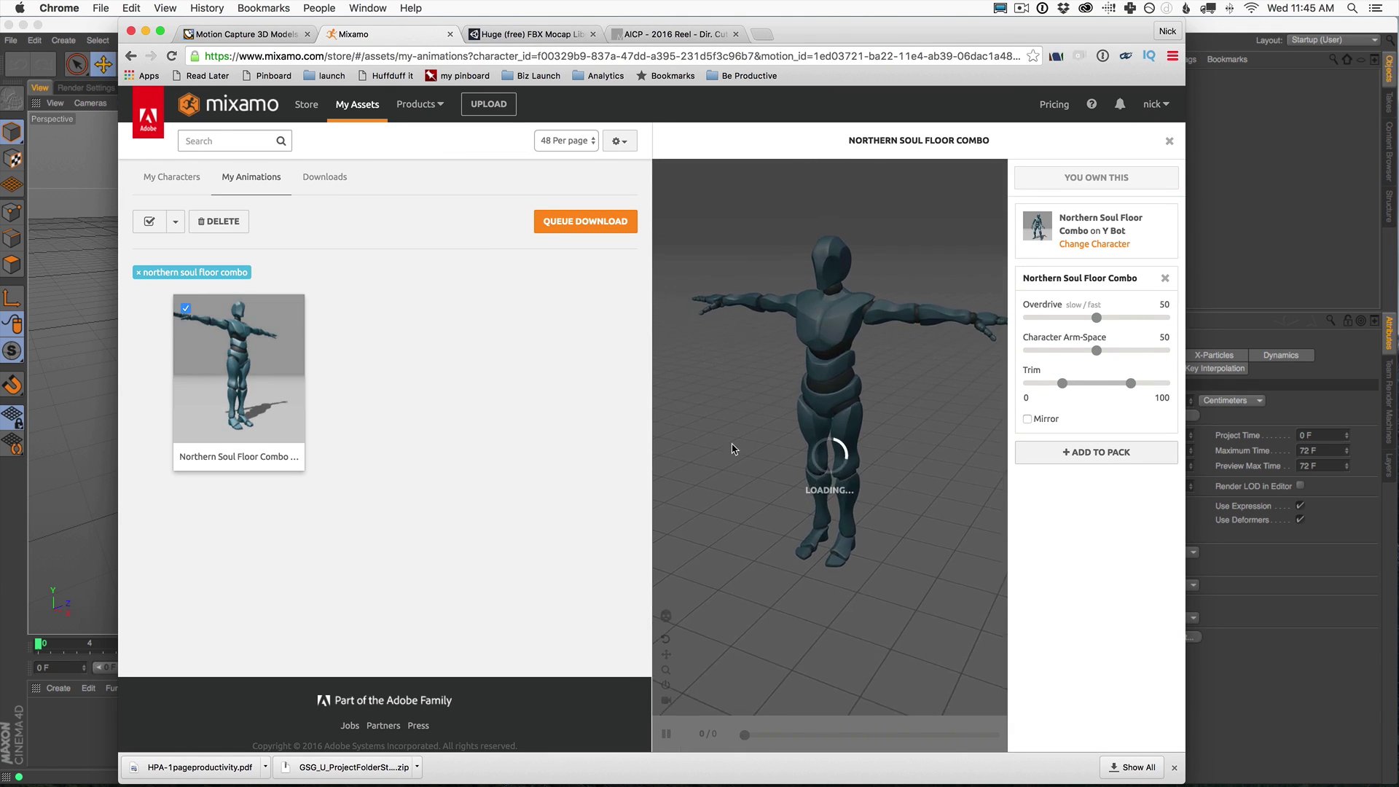
click(581, 222)
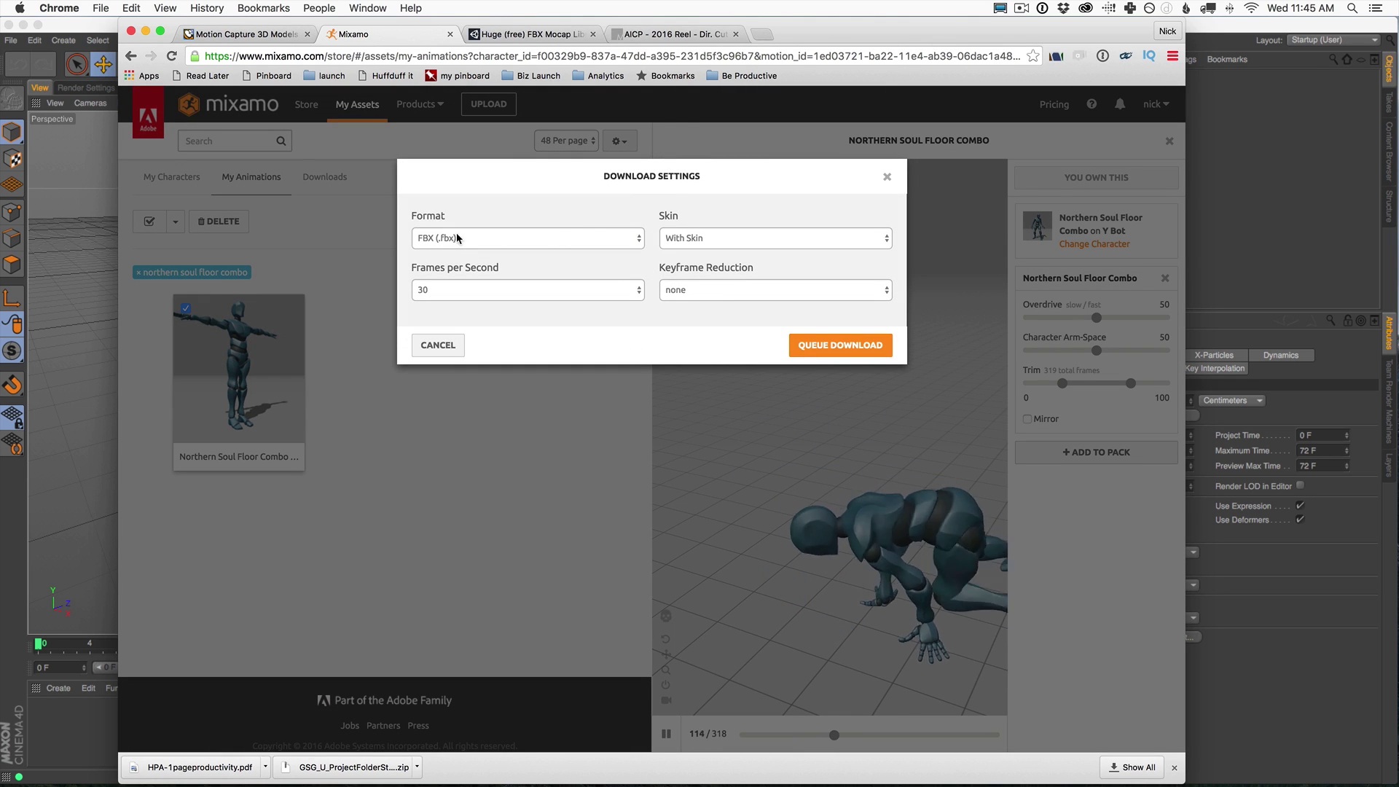
click(459, 290)
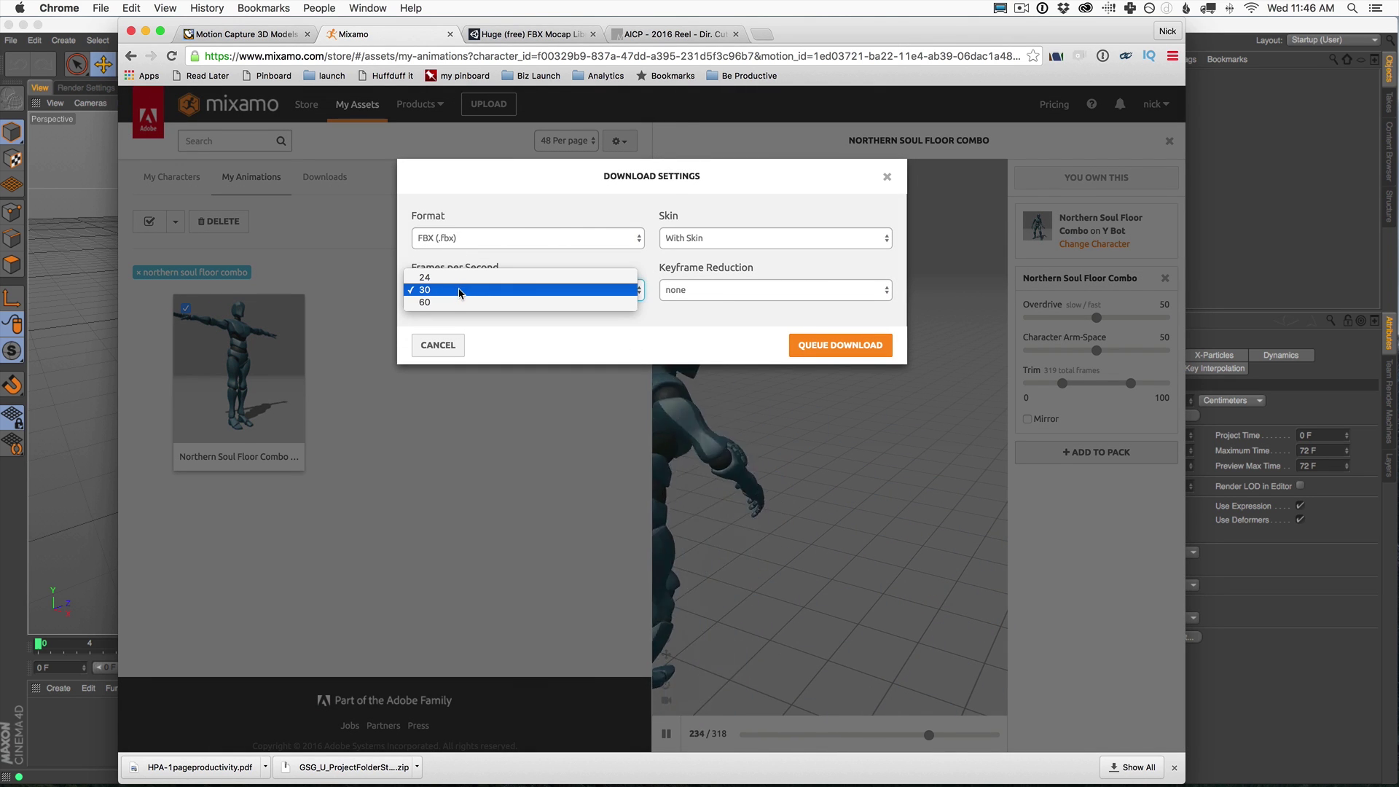
click(458, 290)
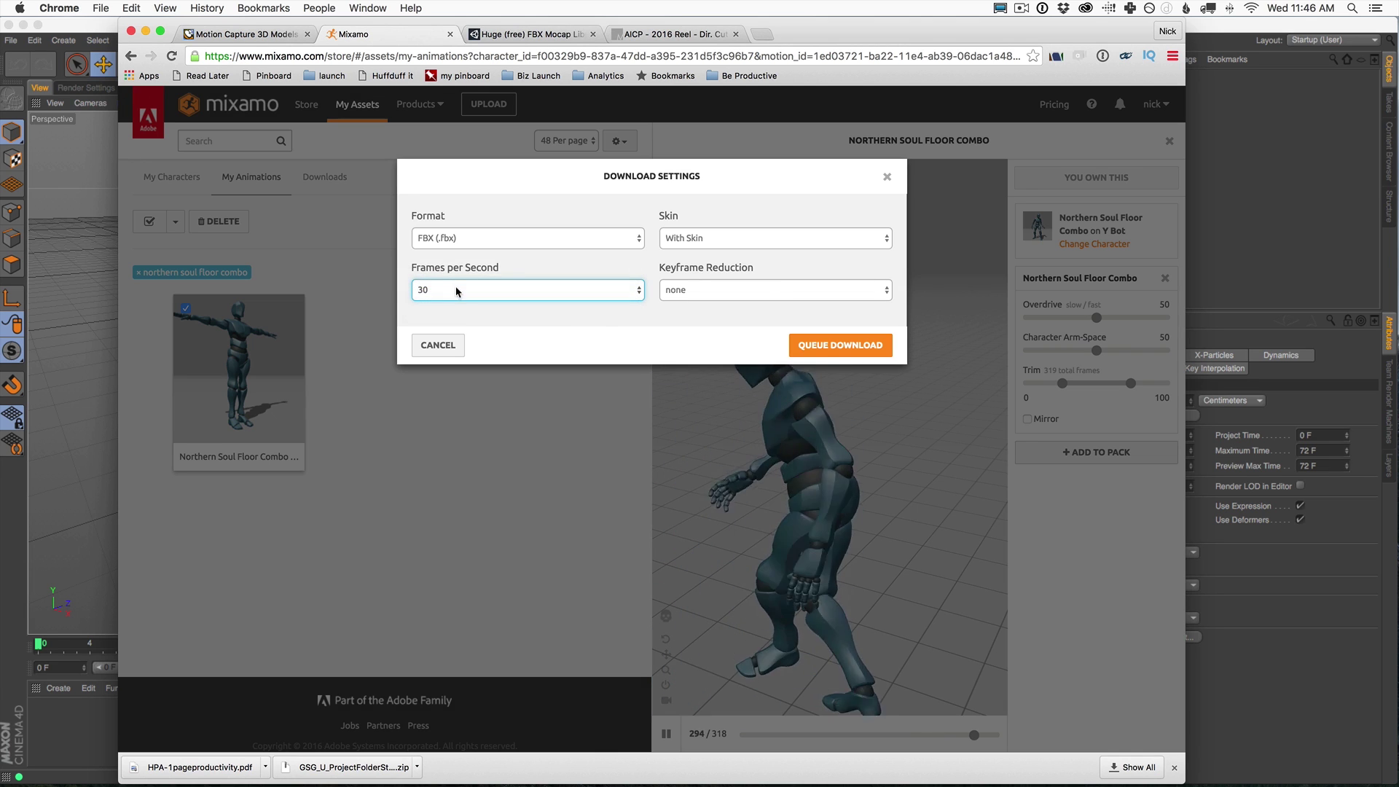
click(837, 347)
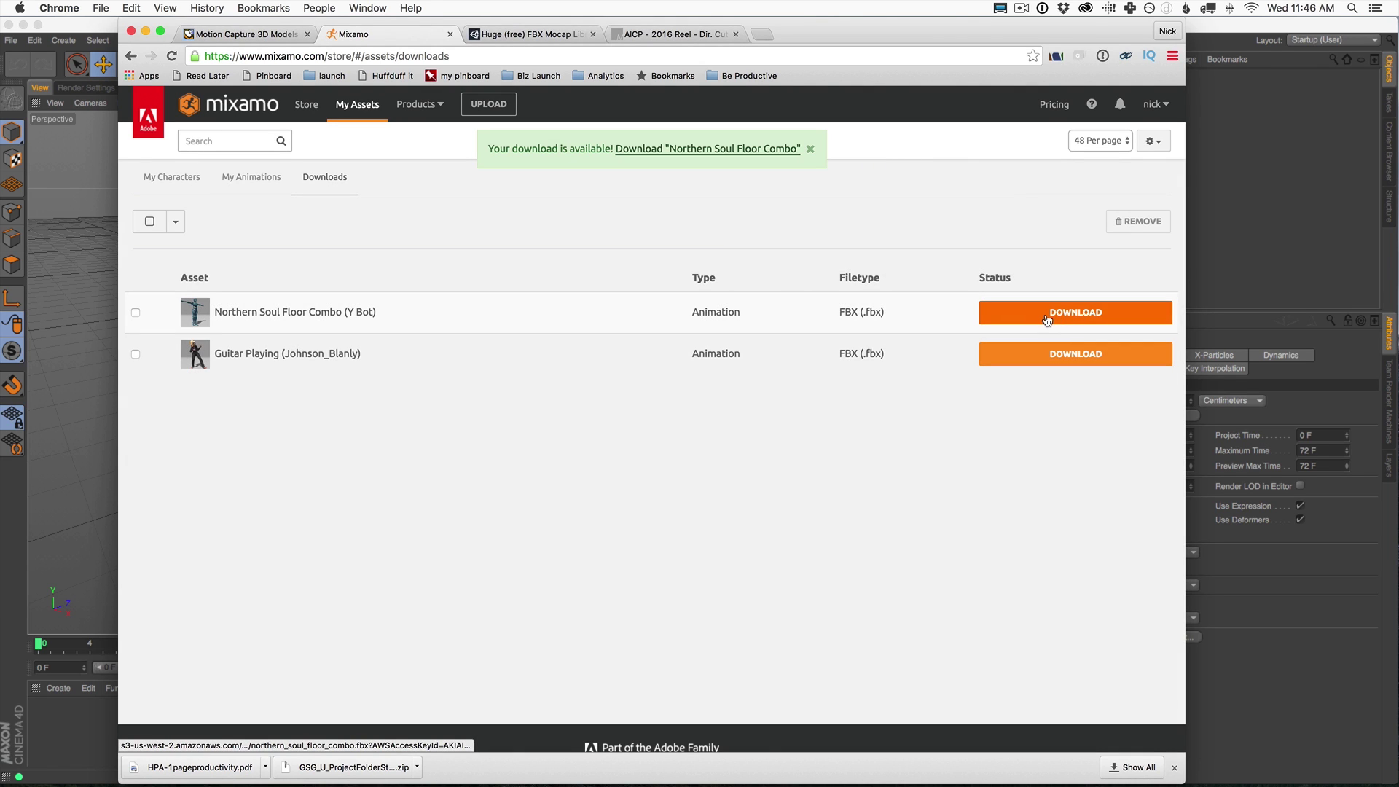
click(1048, 319)
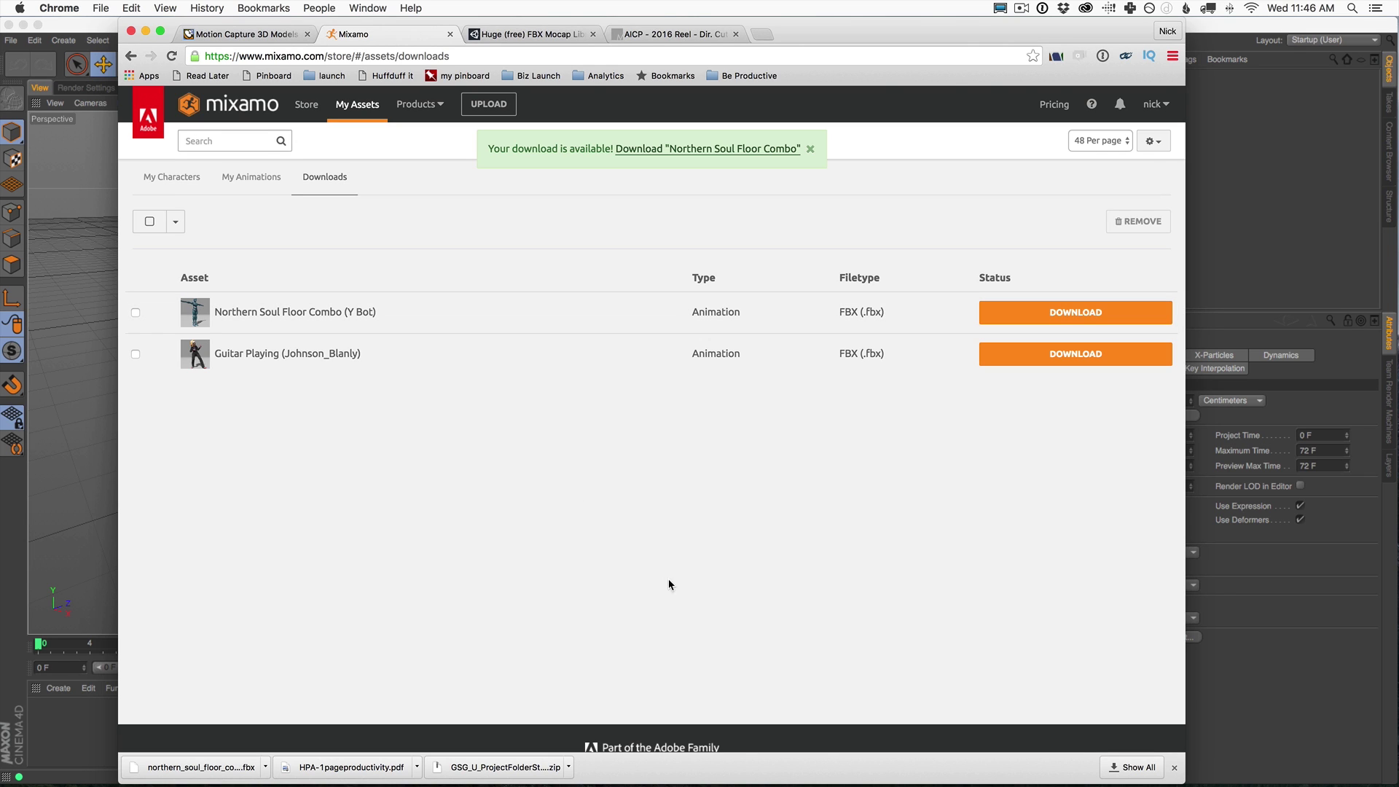
Drag northern_soul_floor_combo.fbx from the Motion Capture folder into Cinema 4D with default FBX import settings.
click(64, 736)
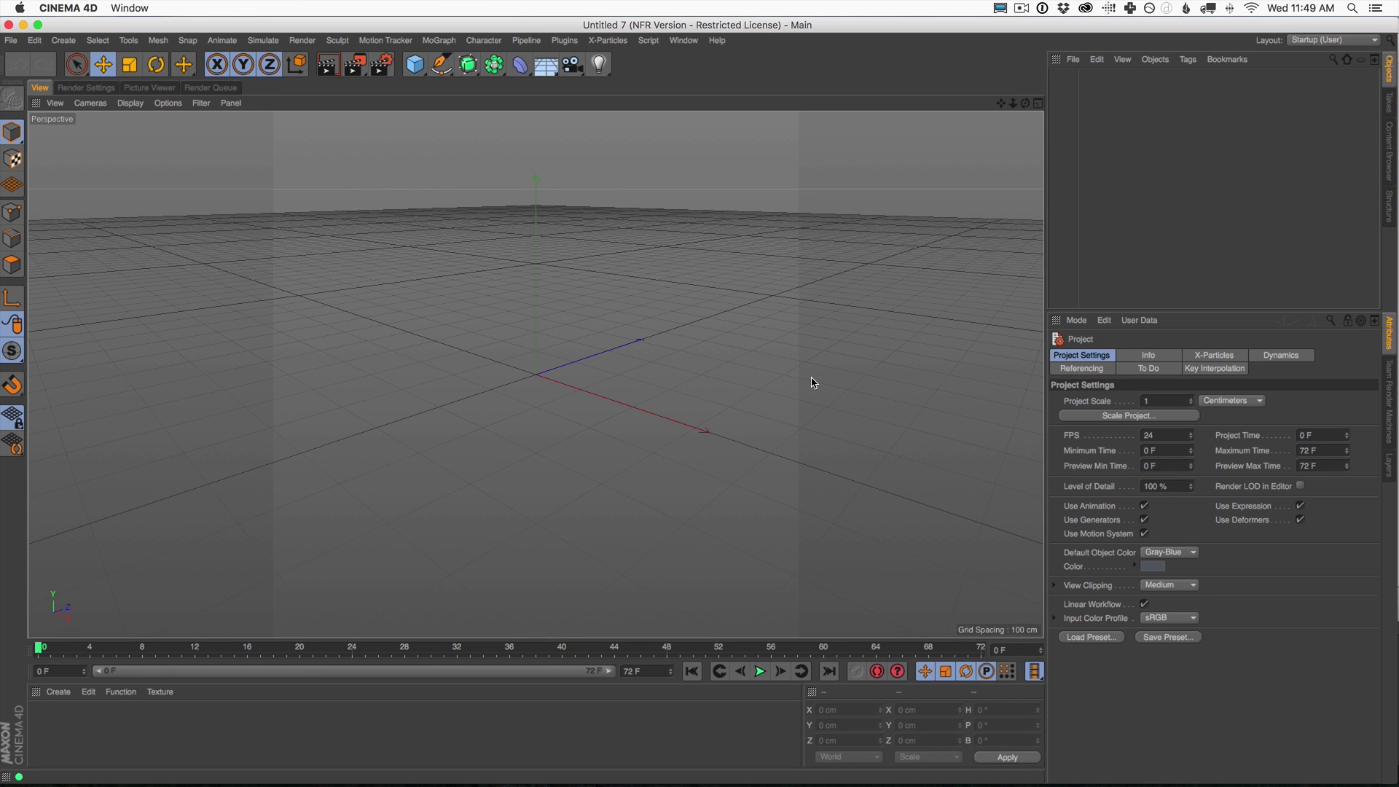
key(super+Tab)
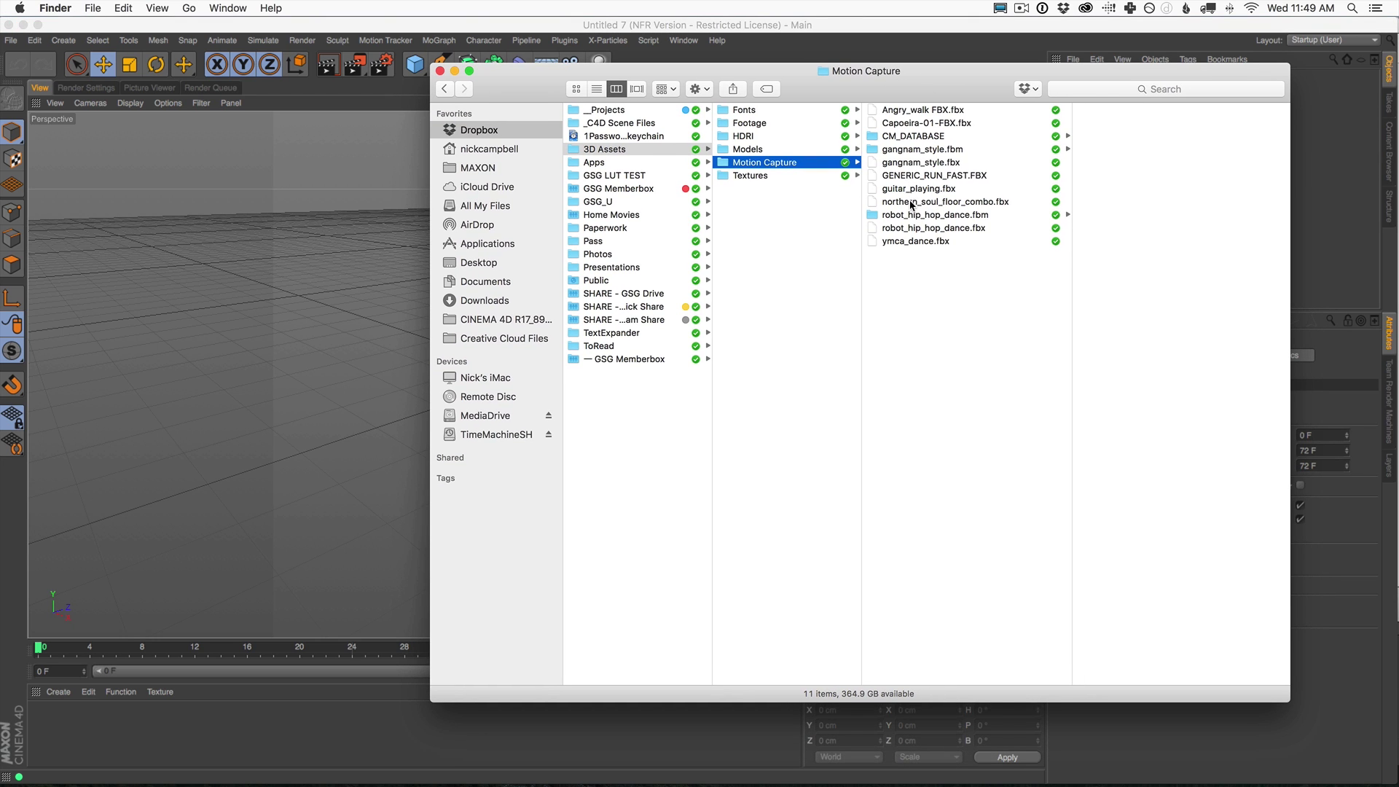
drag(911, 205, 232, 276)
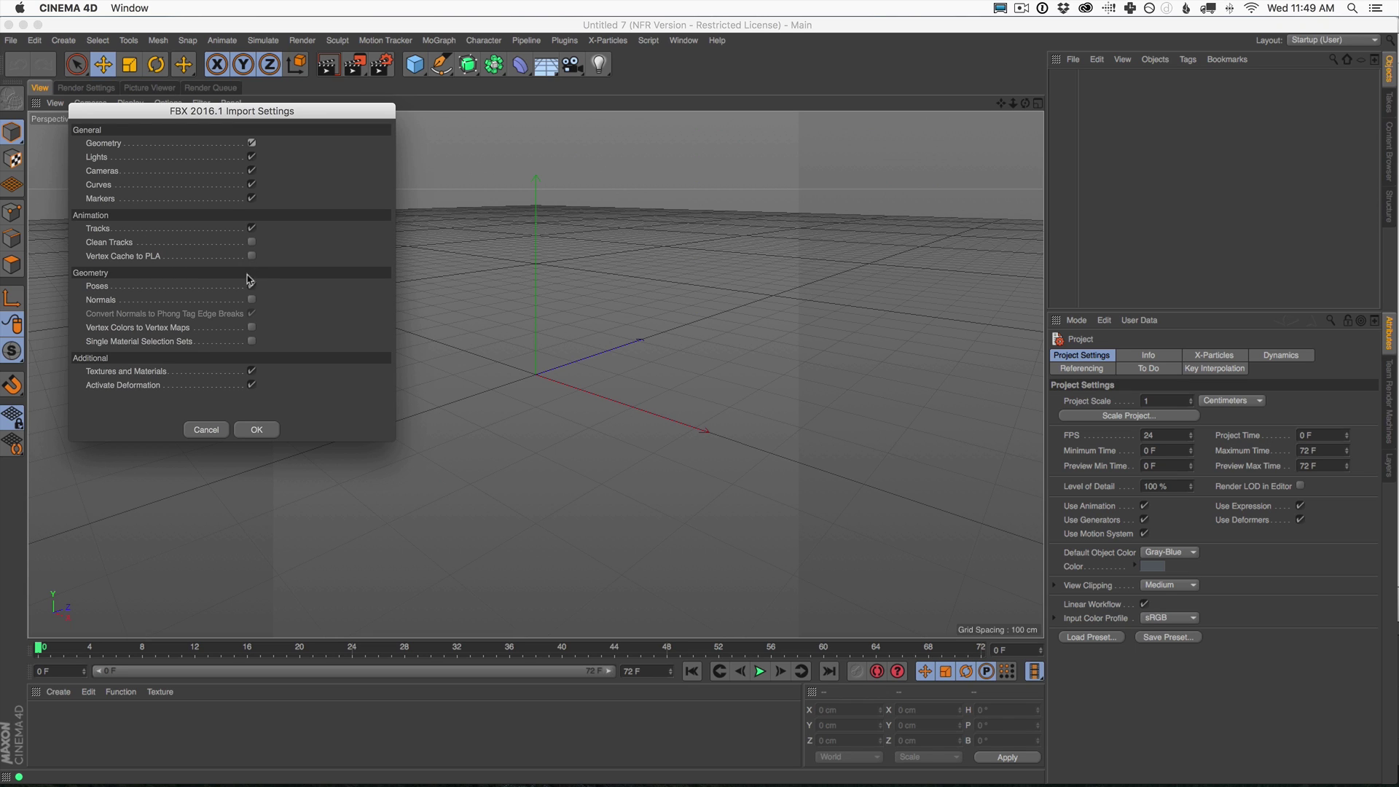
click(256, 431)
alt+drag(620, 274, 678, 478)
Play the dance to about frame 252, orbit around the Y Bot, and render a preview frame.
click(761, 671)
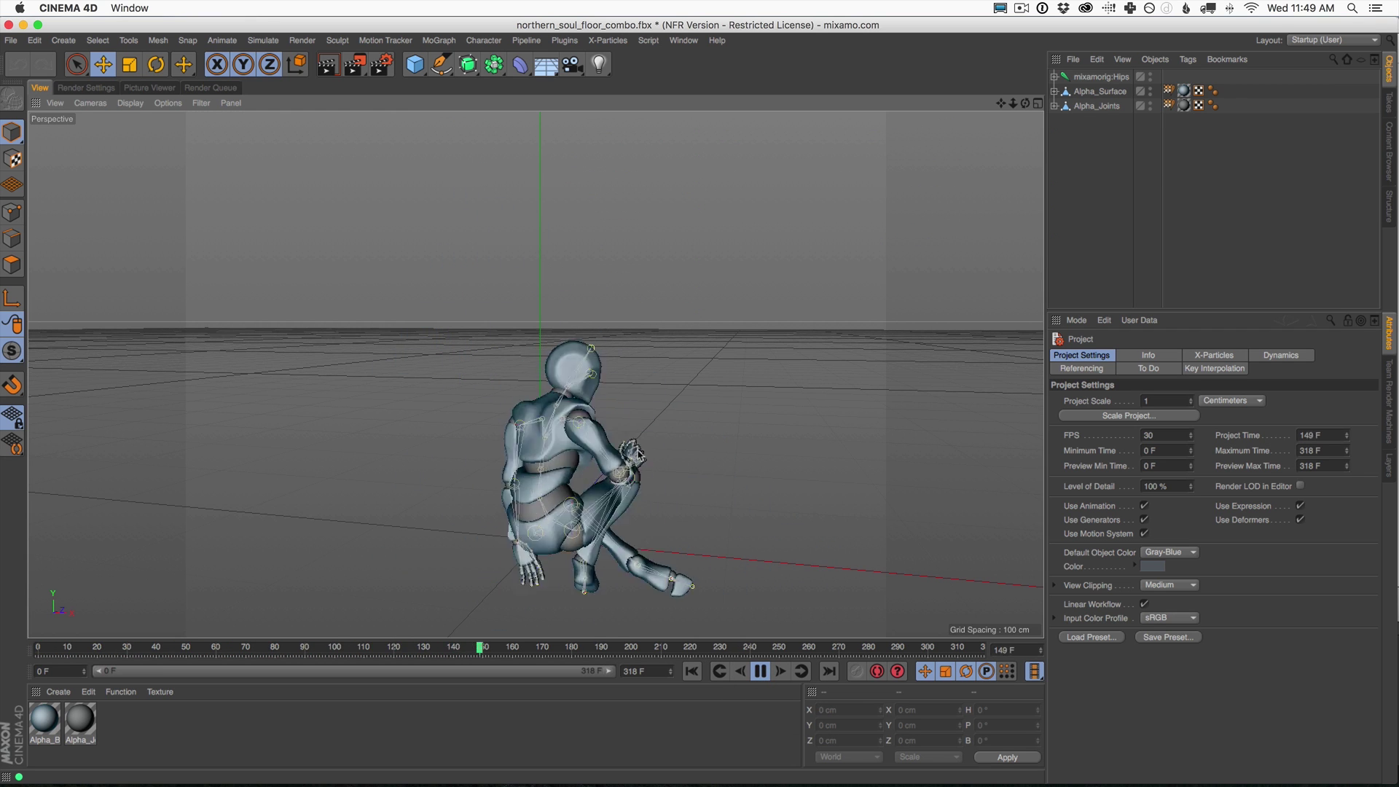
alt+drag(678, 459, 532, 408)
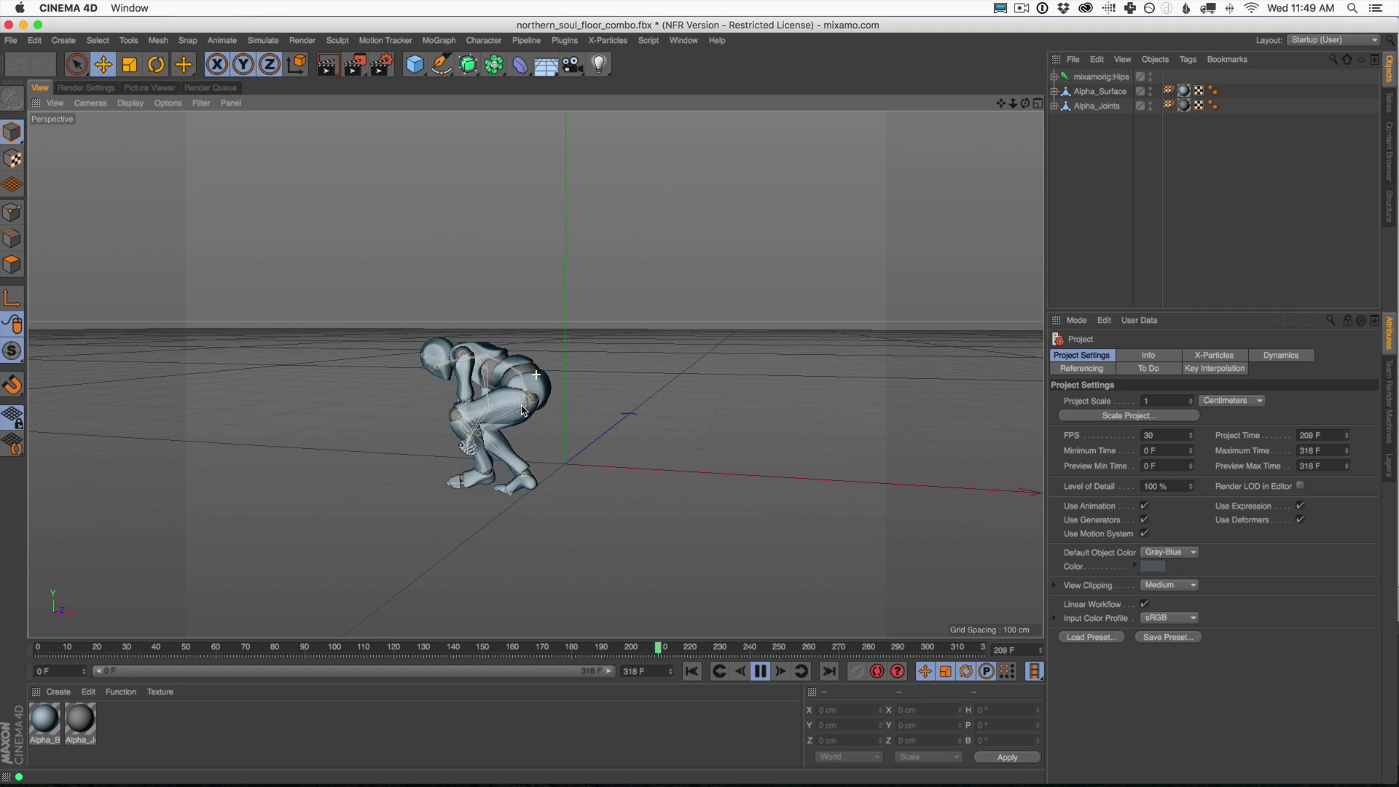
click(327, 62)
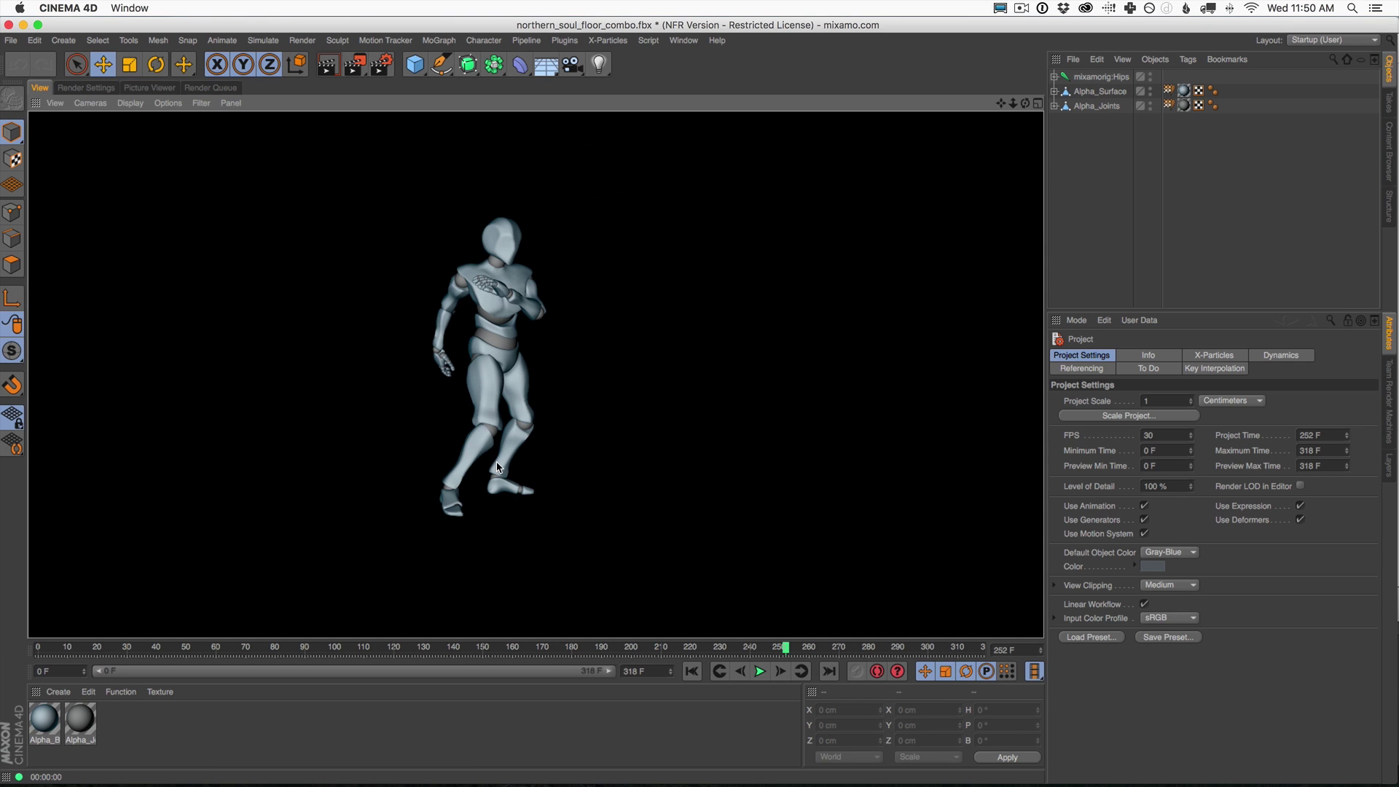
alt+drag(468, 426, 576, 339)
Hide the Alpha_Surface and Alpha_Joints meshes, then play and stop the skeleton animation at frame 179.
click(1150, 89)
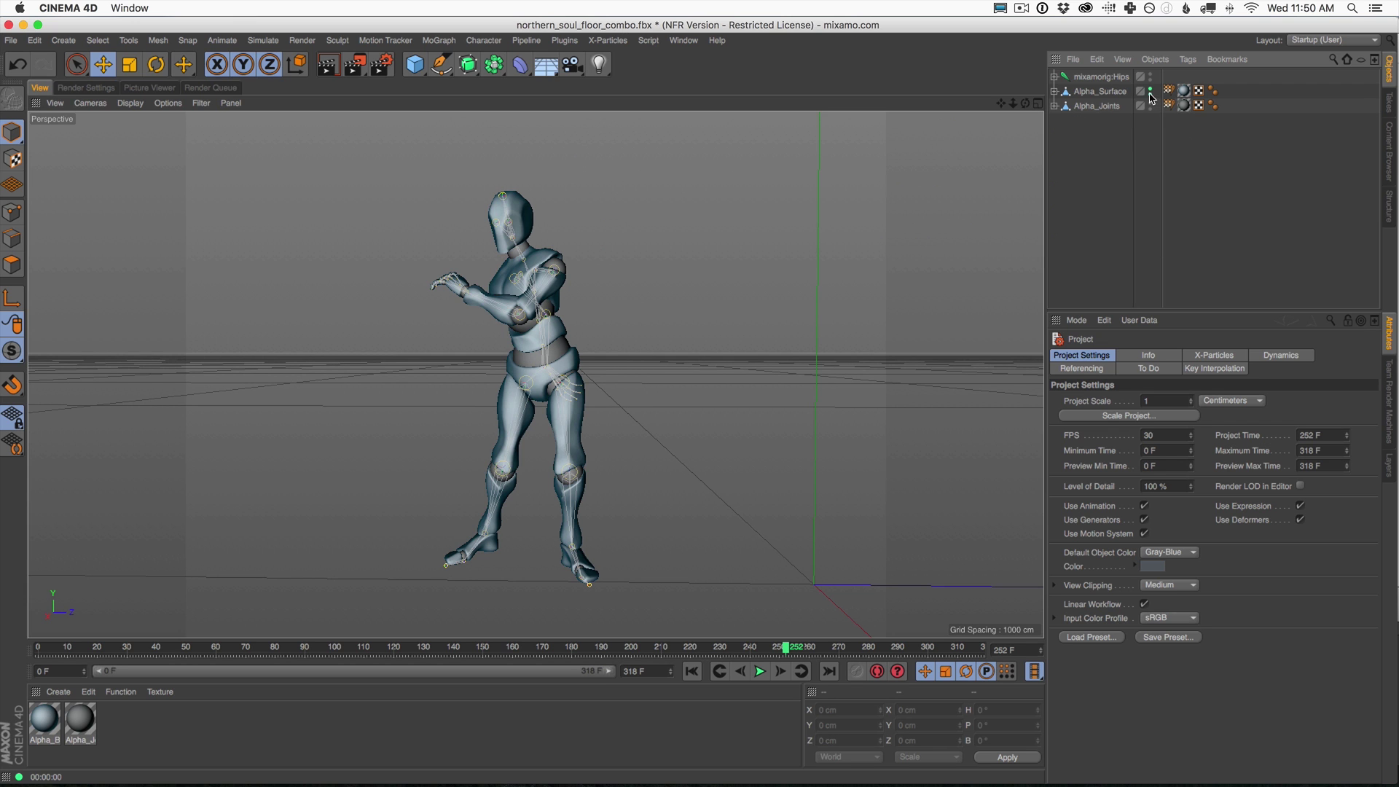
click(1150, 106)
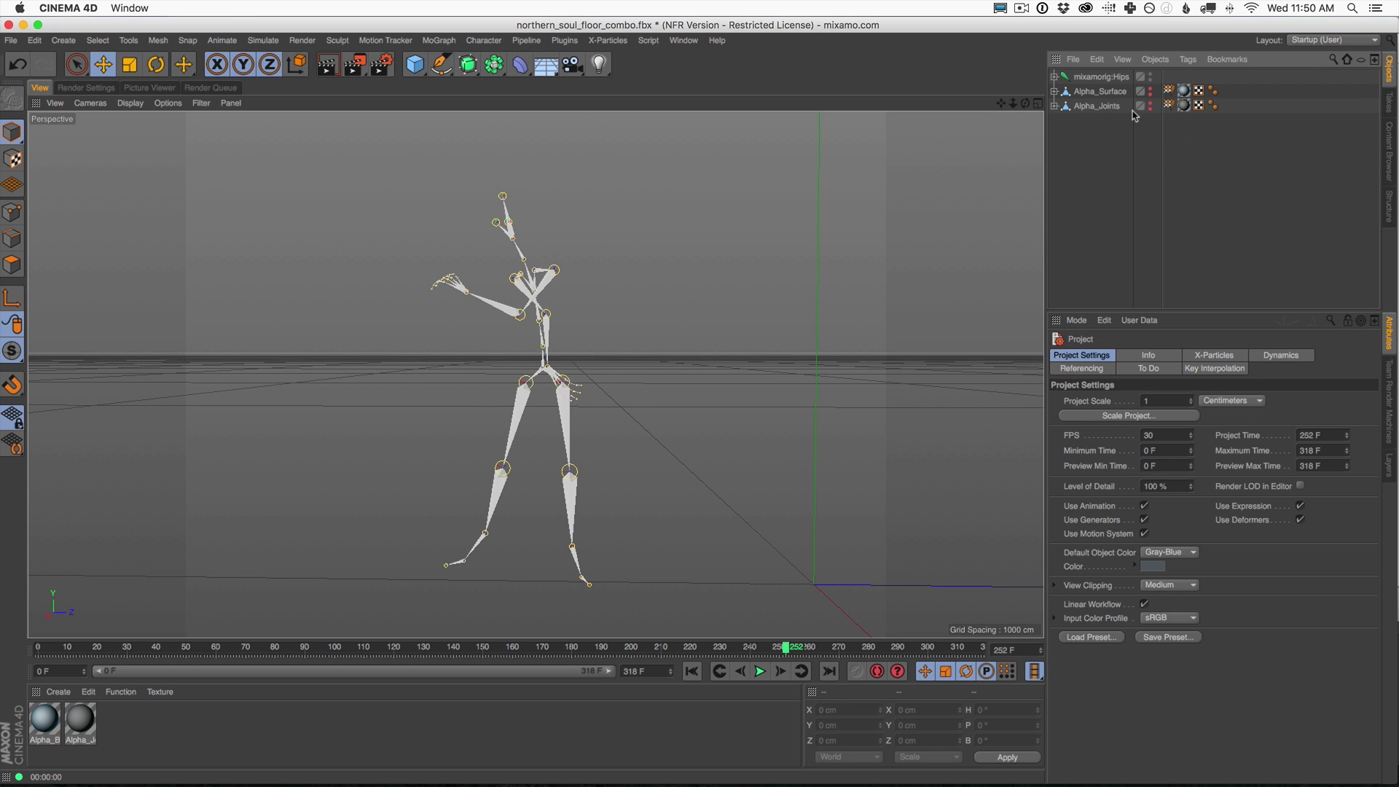
click(760, 671)
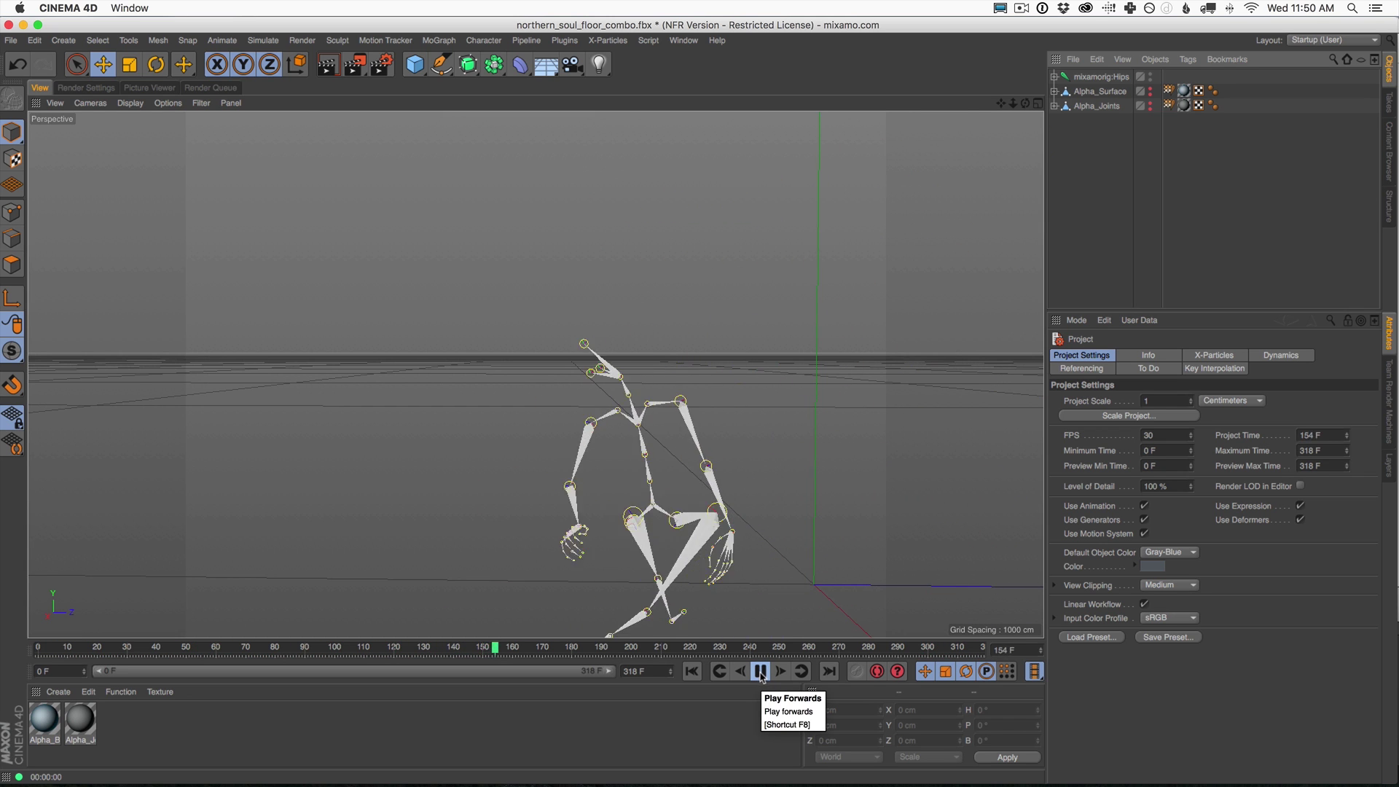
click(761, 672)
alt+drag(623, 409, 640, 360)
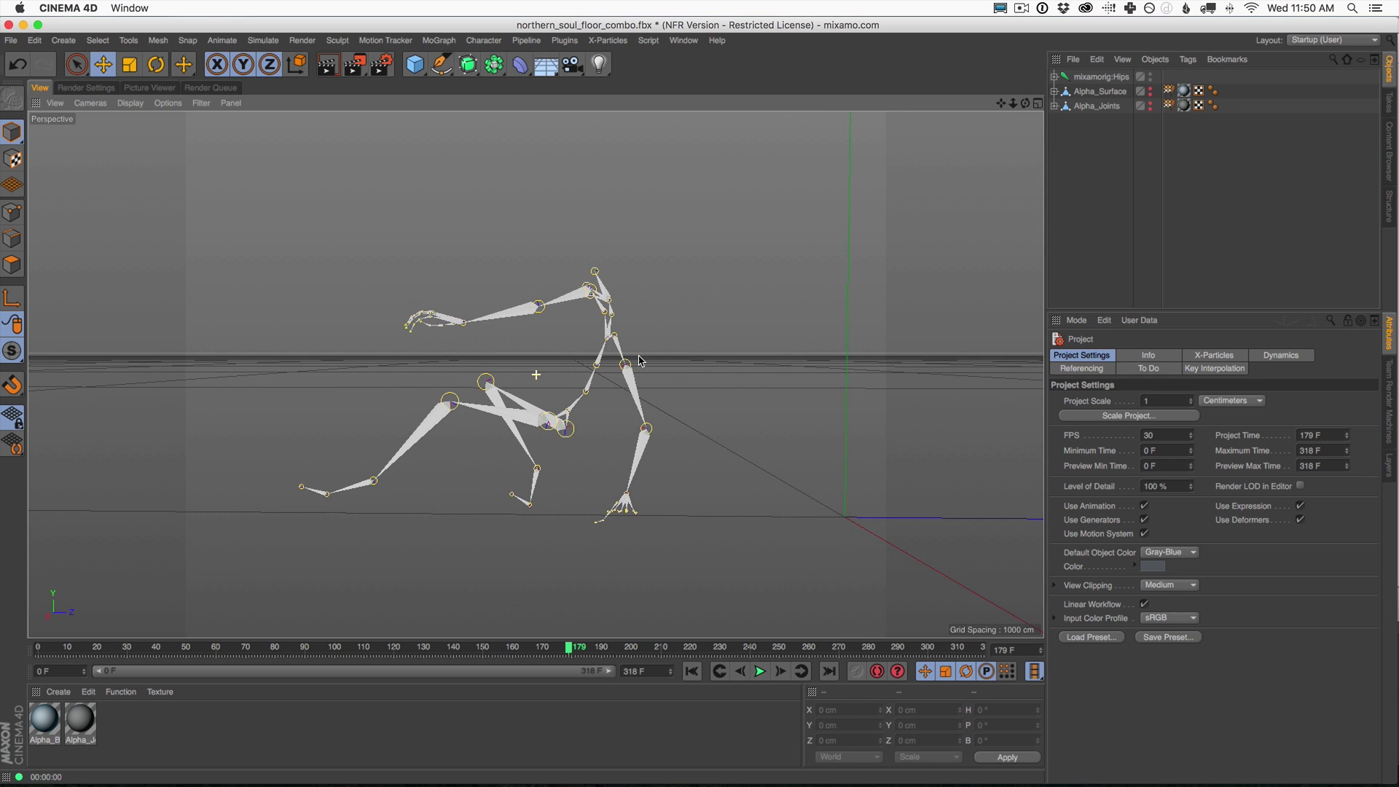
Render a preview of the skeleton, then expand and collapse the mixamorig:Hips hierarchy.
click(329, 68)
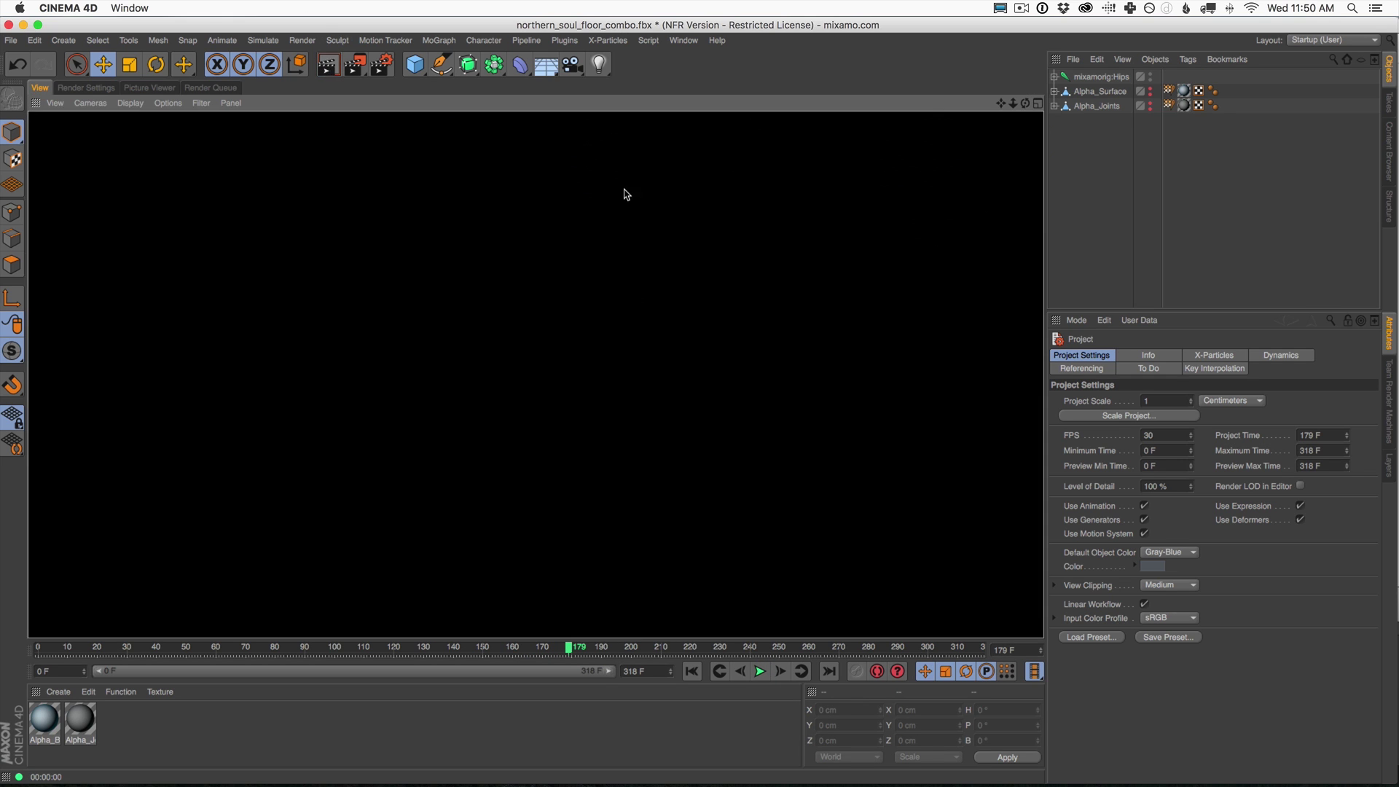
click(1079, 146)
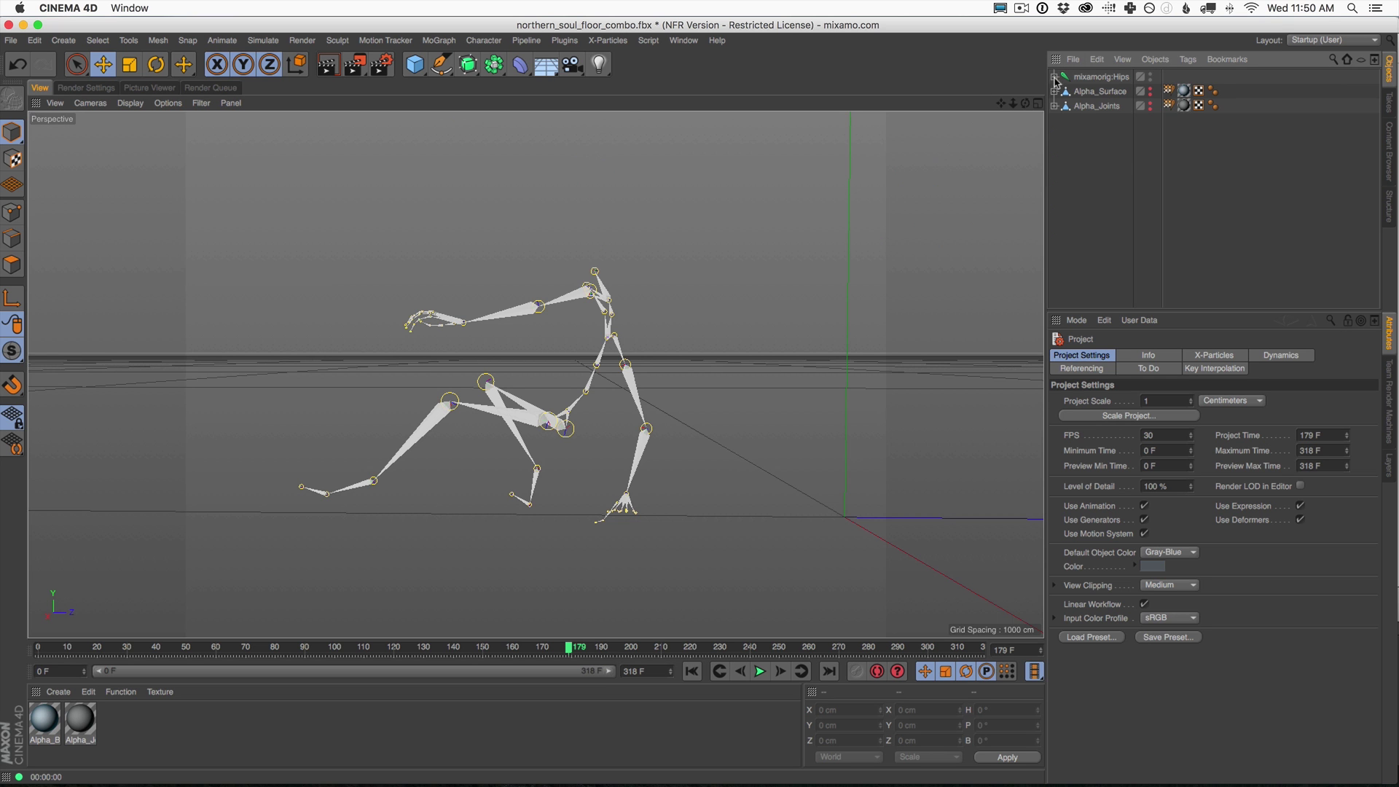
click(1055, 76)
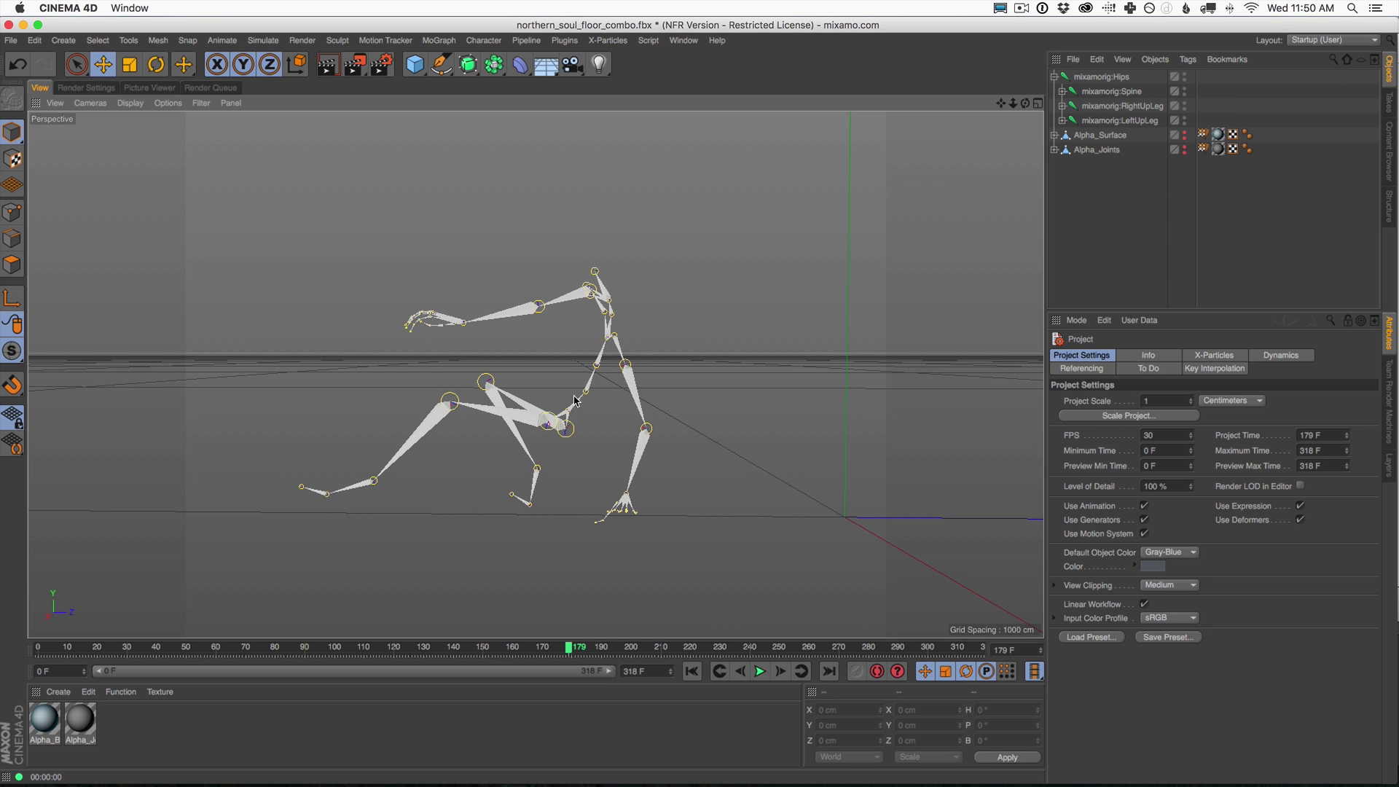
alt+drag(608, 365, 558, 438)
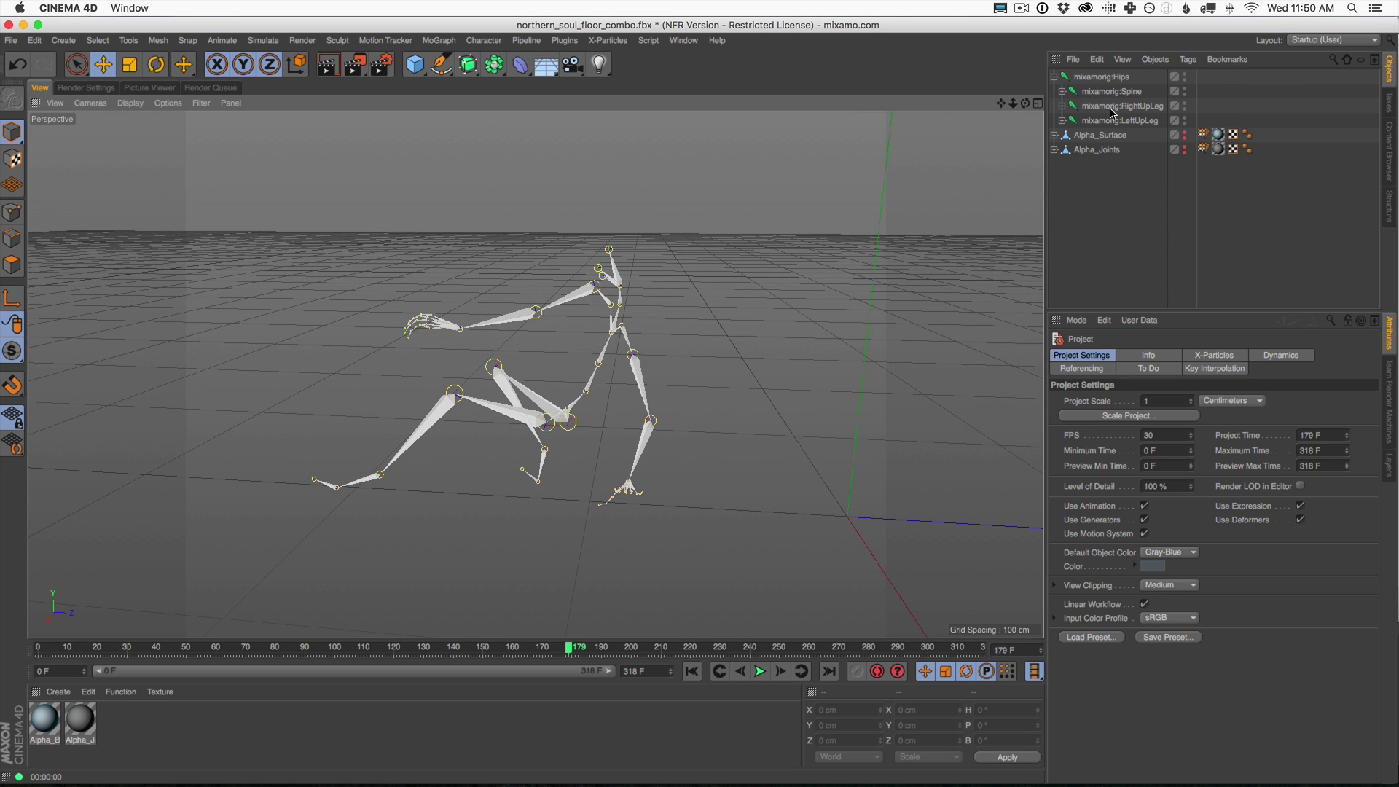
click(1055, 76)
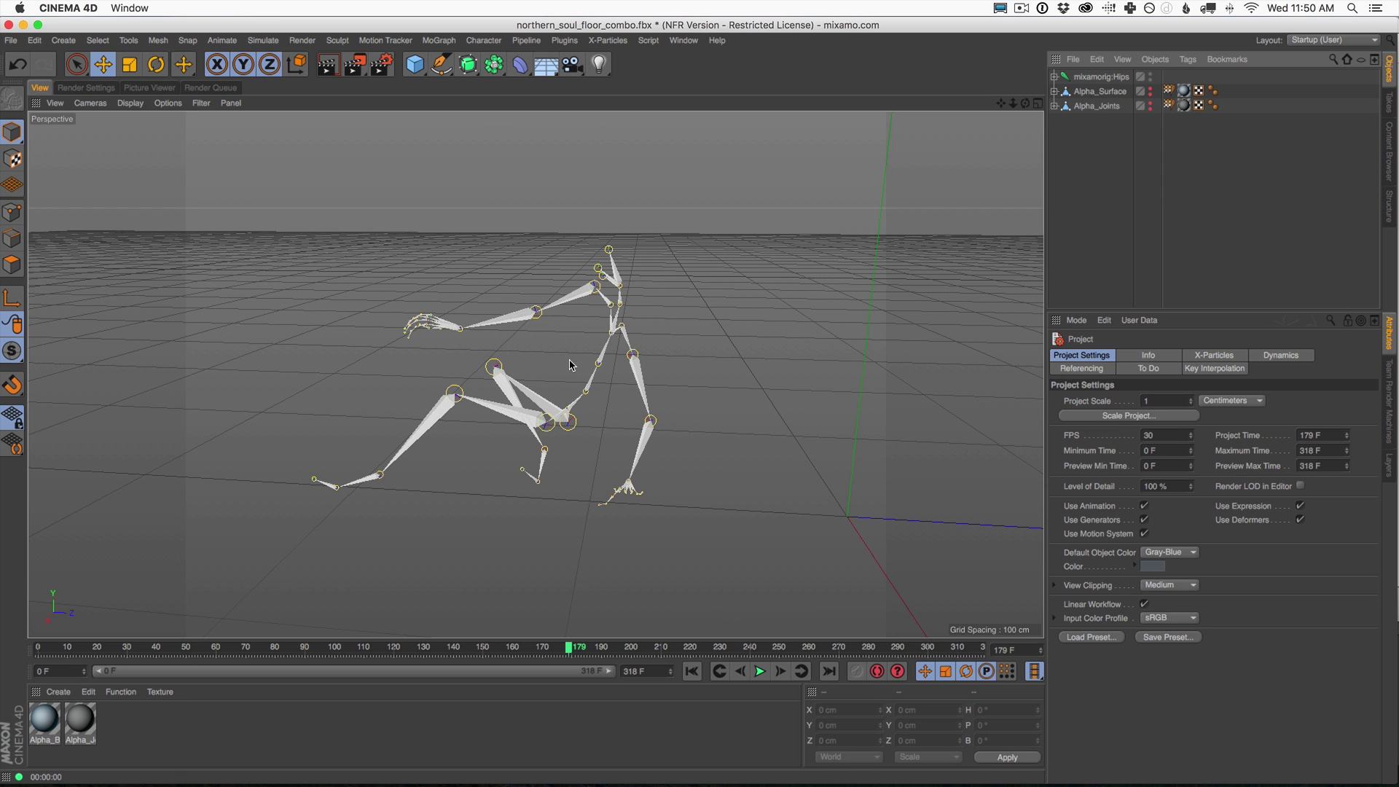
alt+drag(566, 501, 510, 444)
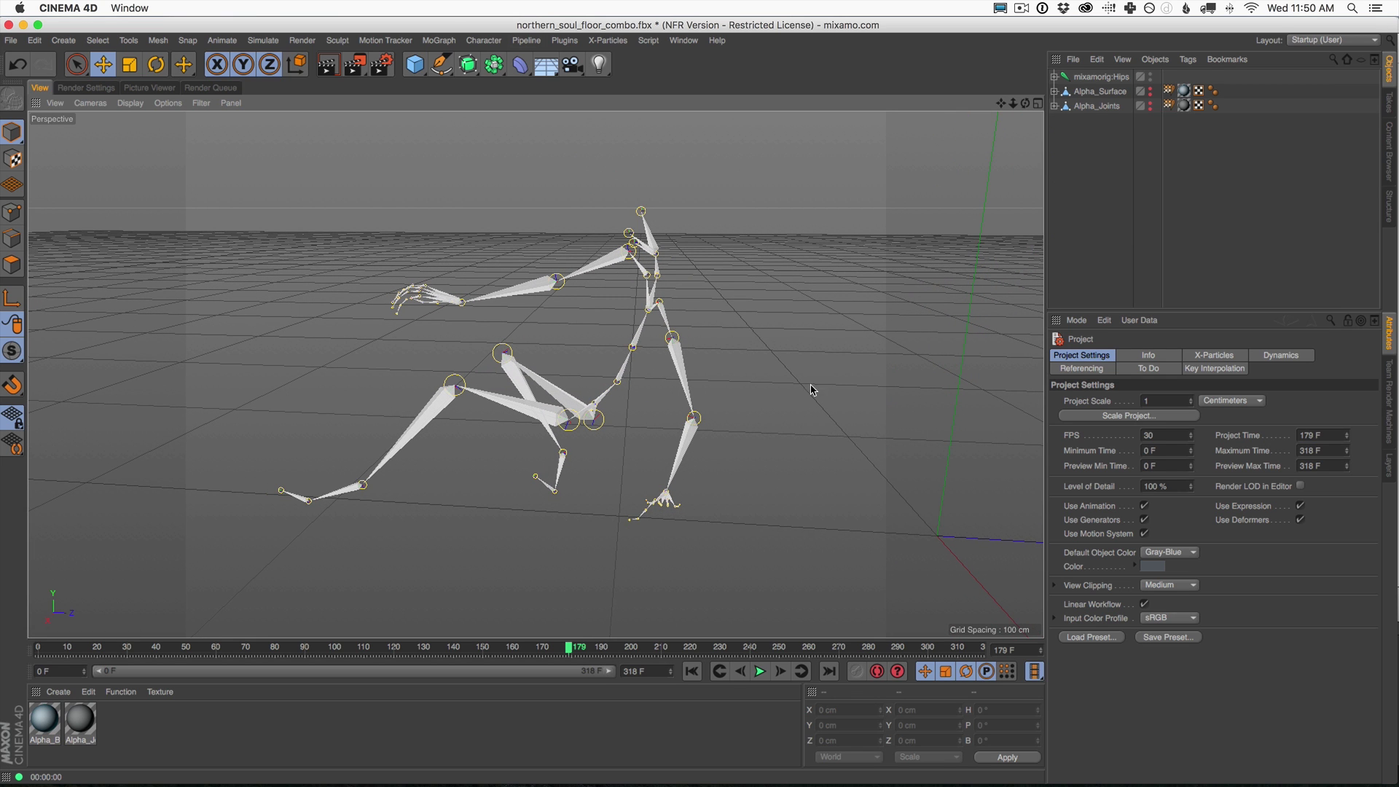
Make Alpha_Surface and Alpha_Joints visible again and resume the dance playback to frame 260.
click(1150, 89)
click(1151, 103)
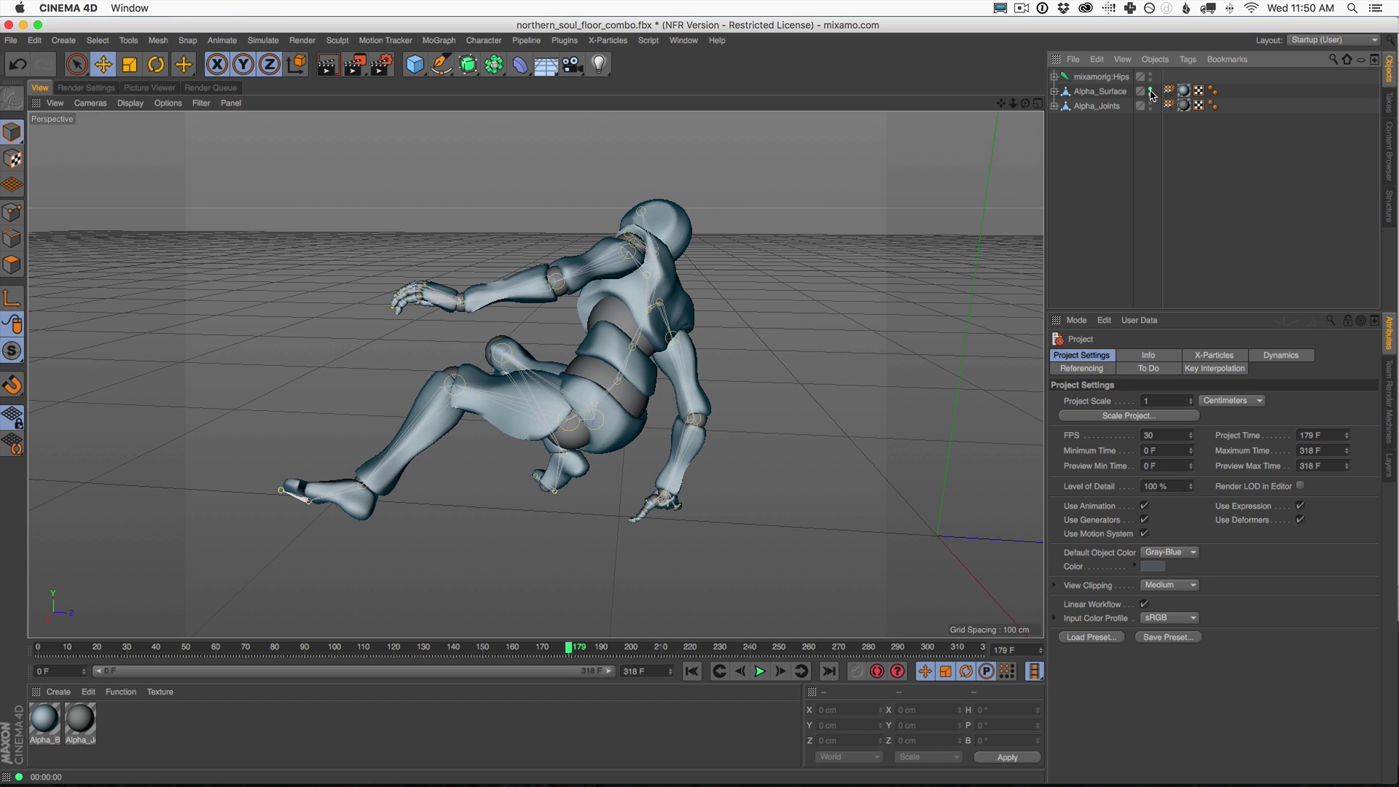
click(1151, 90)
click(1151, 92)
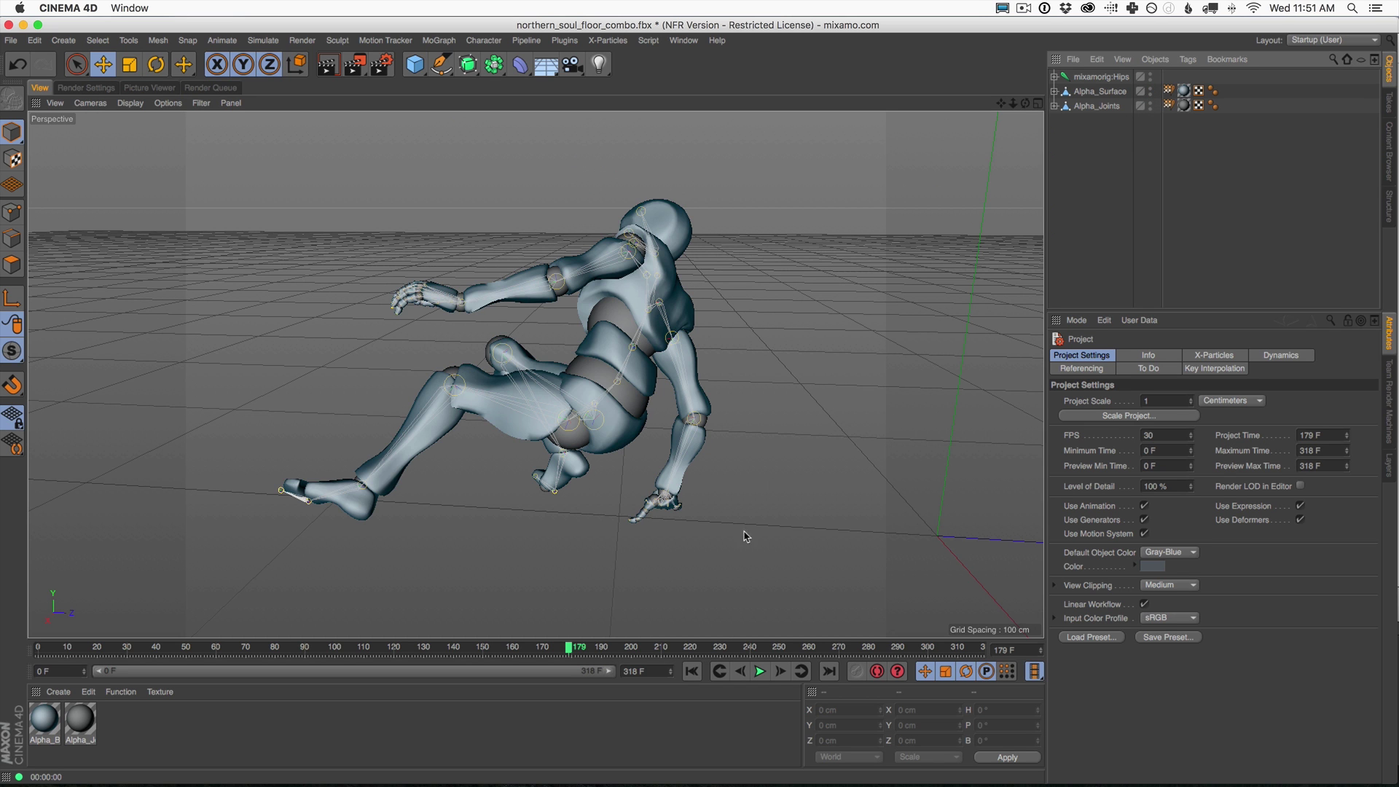
click(759, 671)
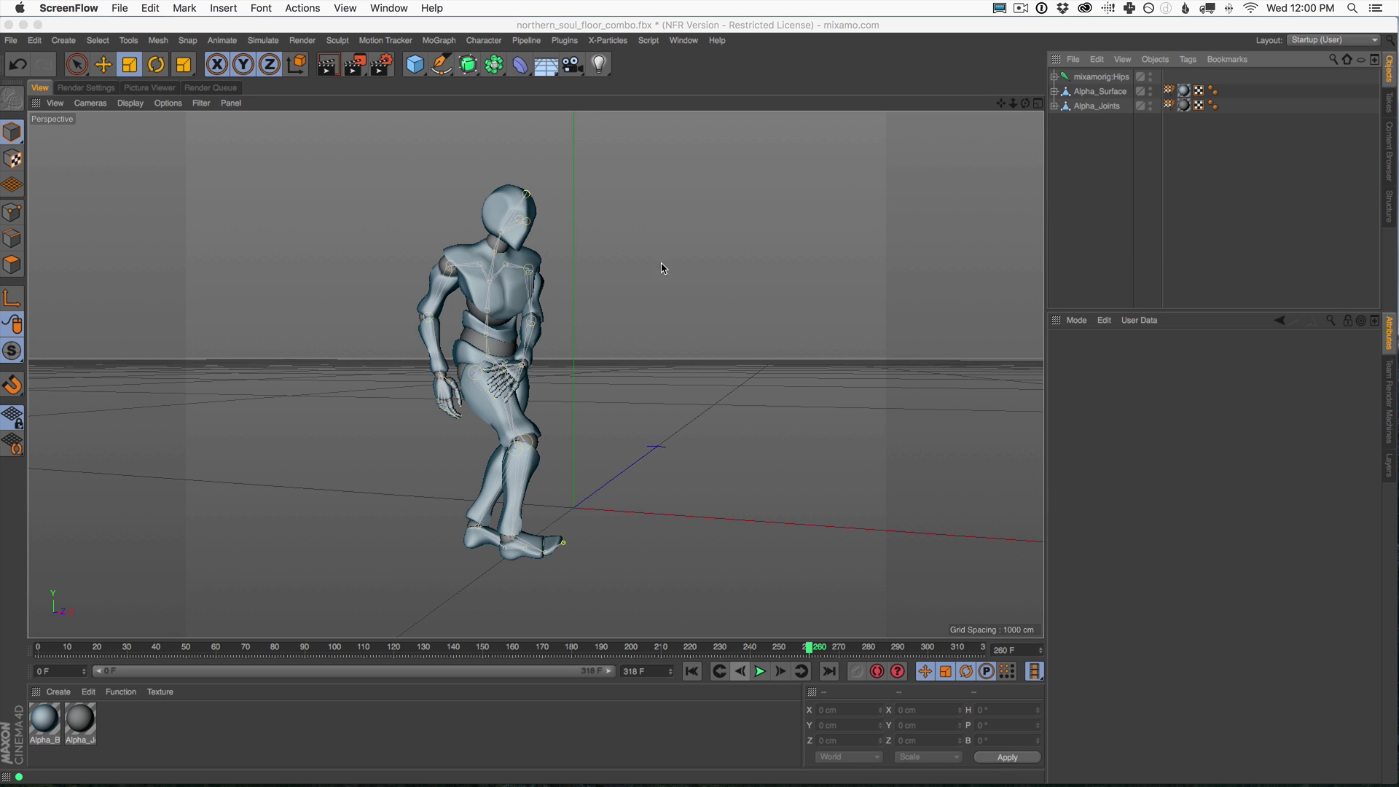
Open Alpha_Joints_MAT in the Material Editor and browse its Reflectance, Luminance and Color channels.
double_click(81, 727)
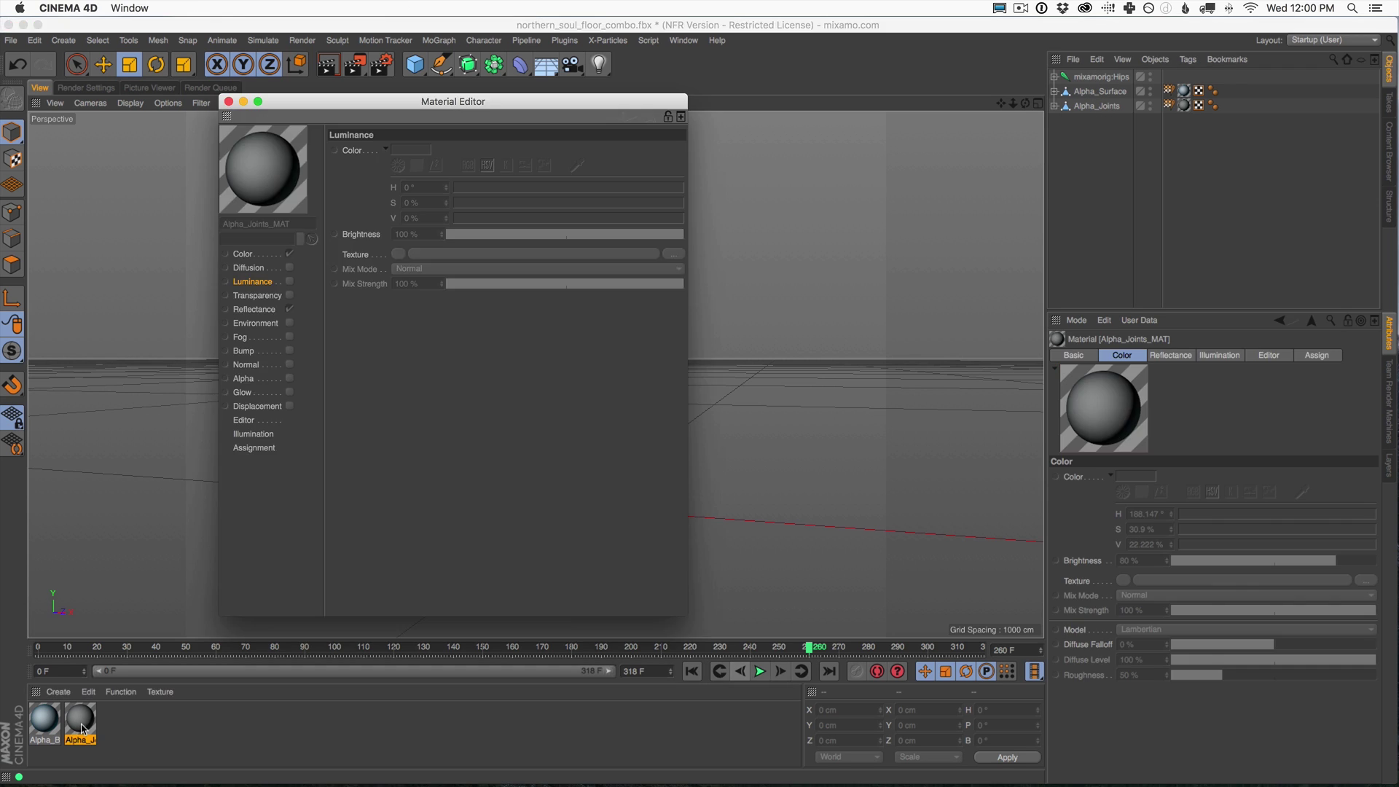
drag(294, 105, 723, 126)
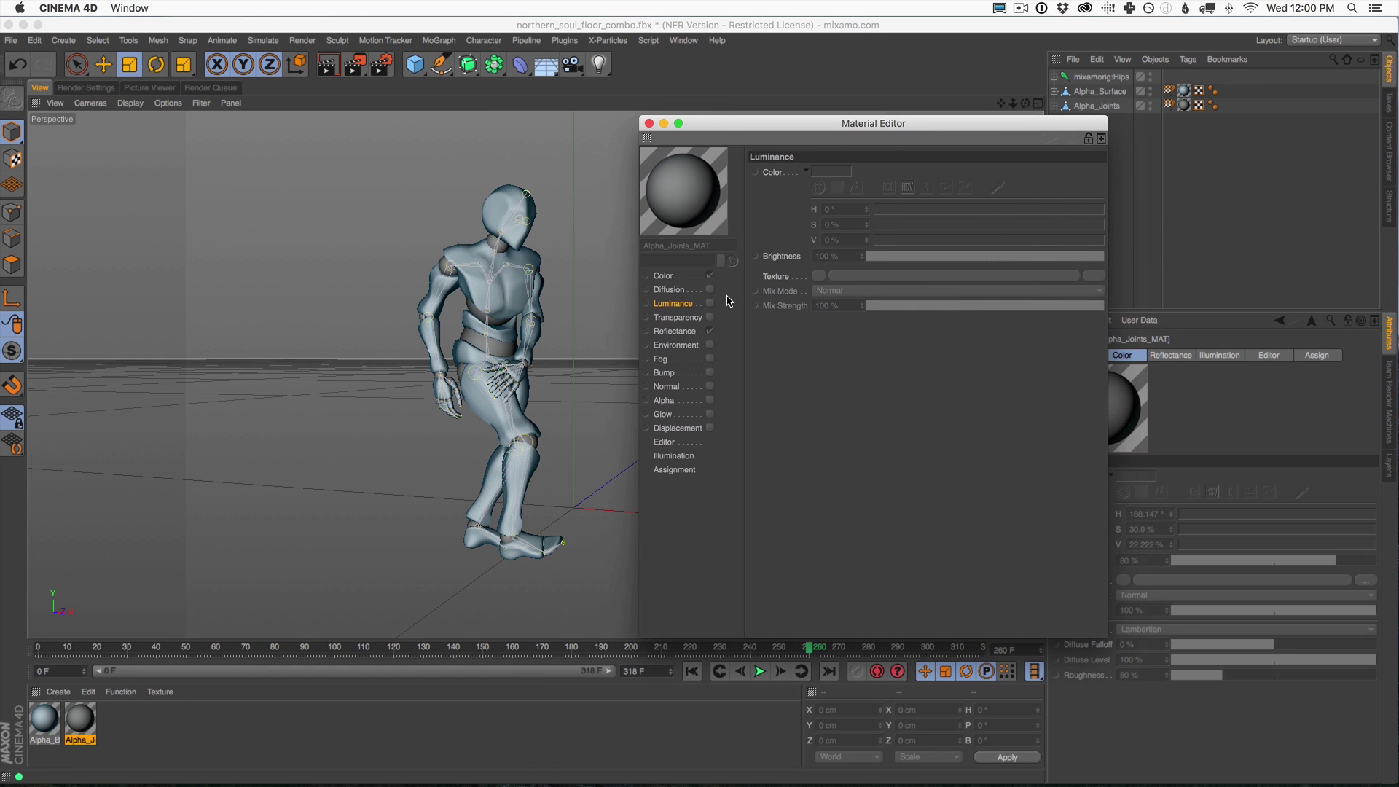
drag(836, 125, 734, 108)
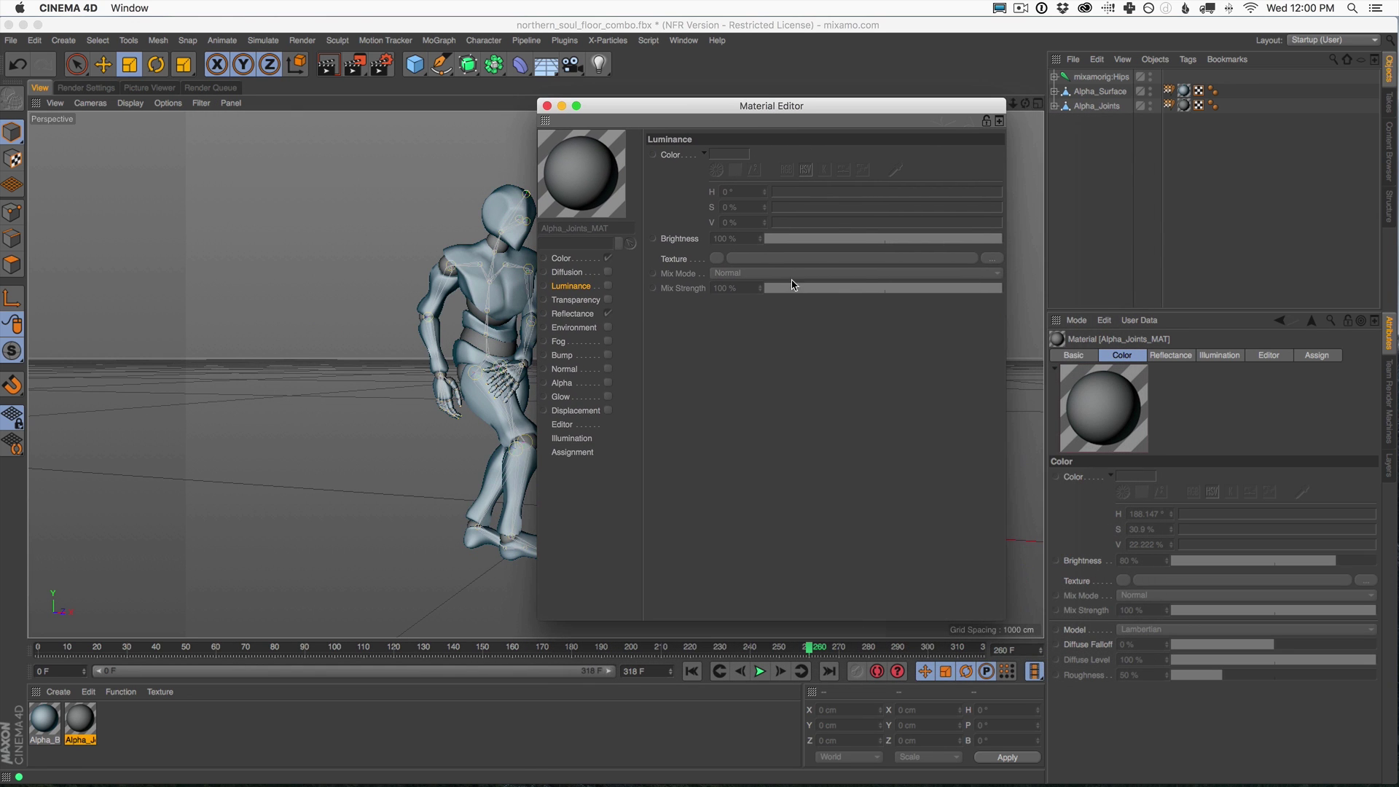
click(575, 314)
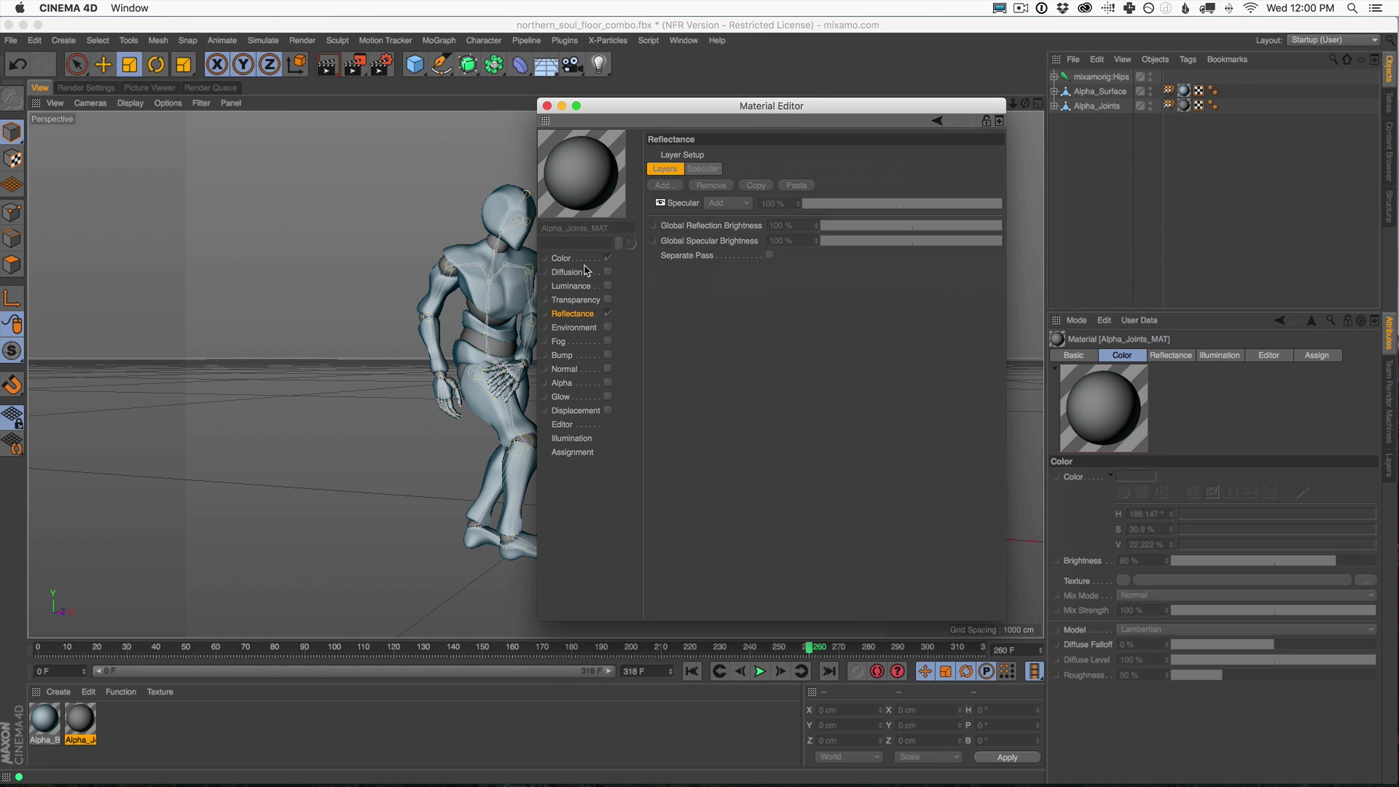
click(575, 258)
click(581, 298)
click(581, 315)
click(585, 260)
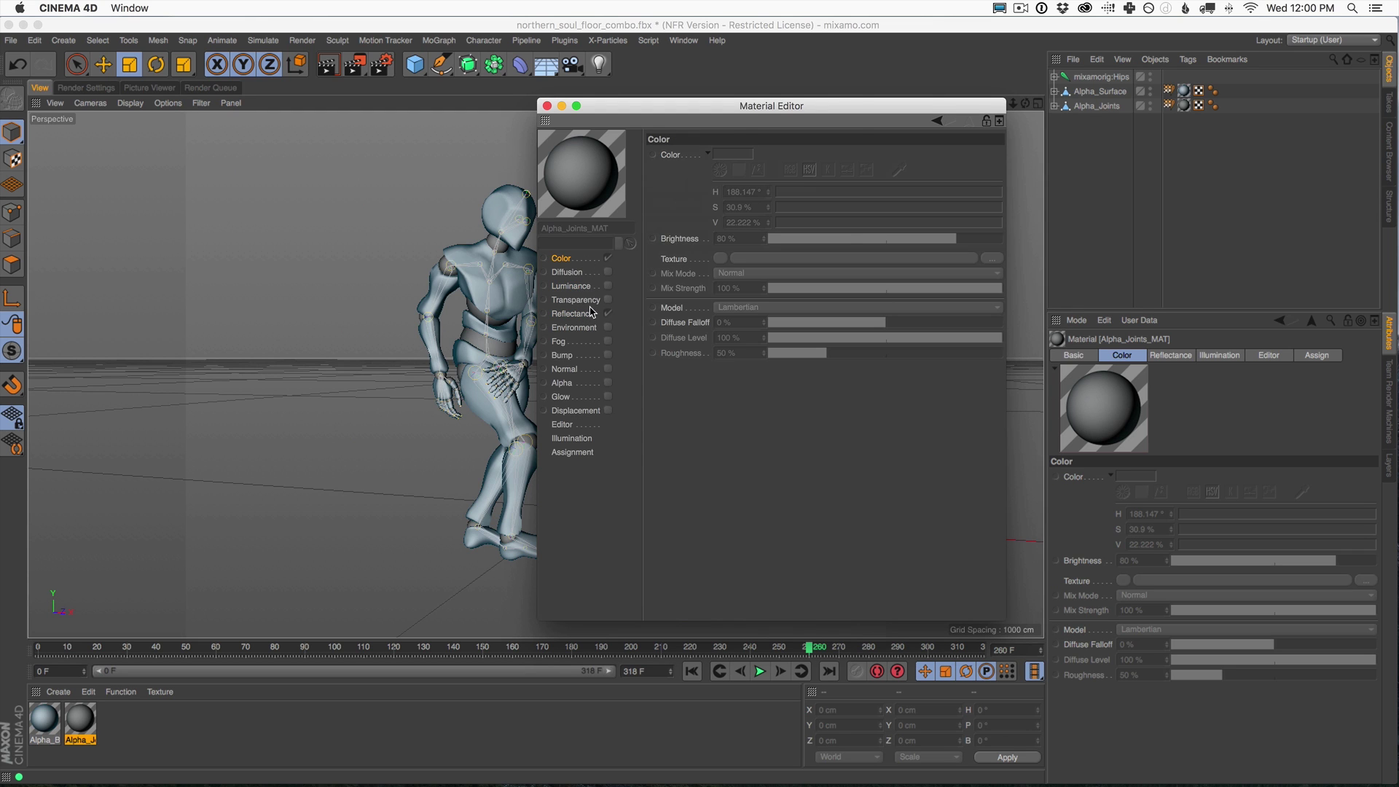
Reposition the Material Editor window and bring up the Window menu.
drag(709, 107, 387, 172)
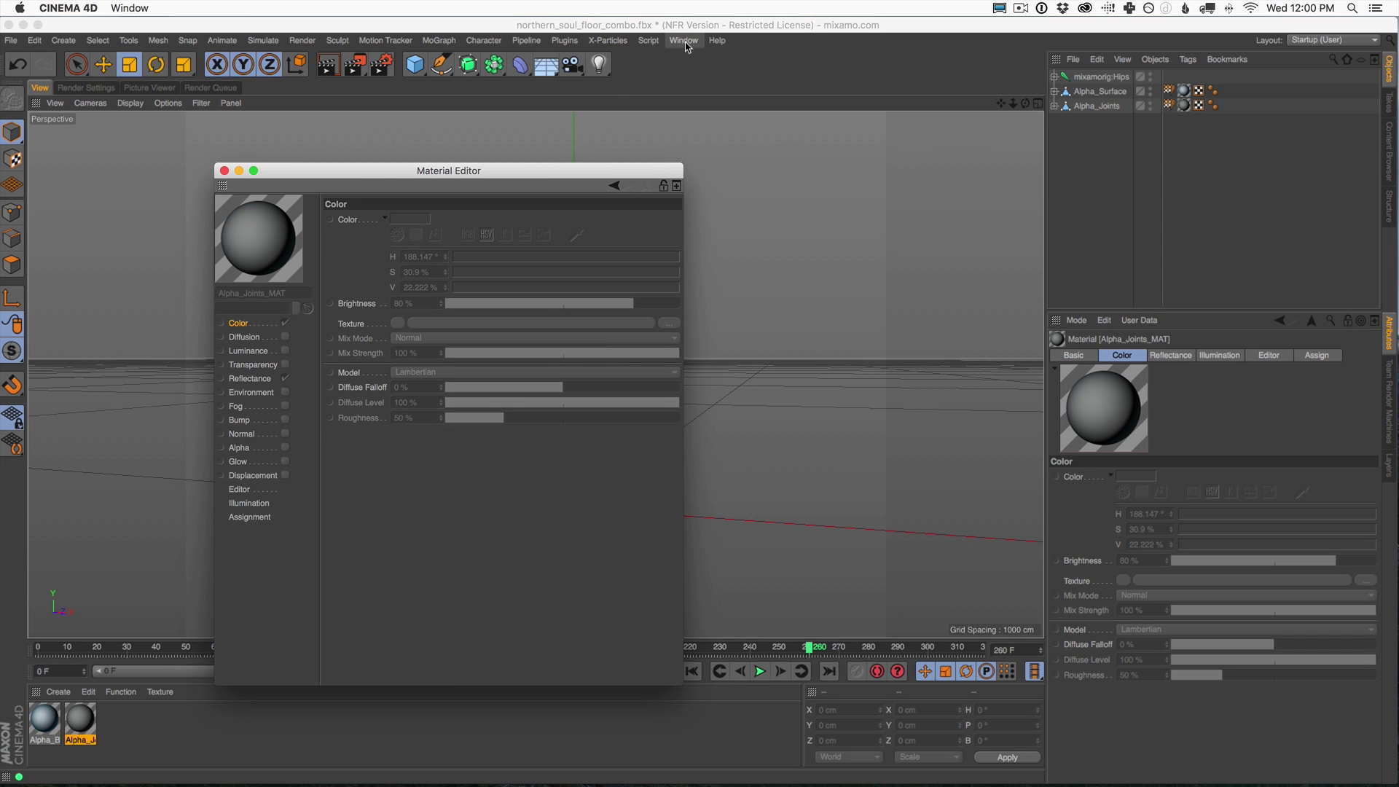
drag(633, 173, 742, 165)
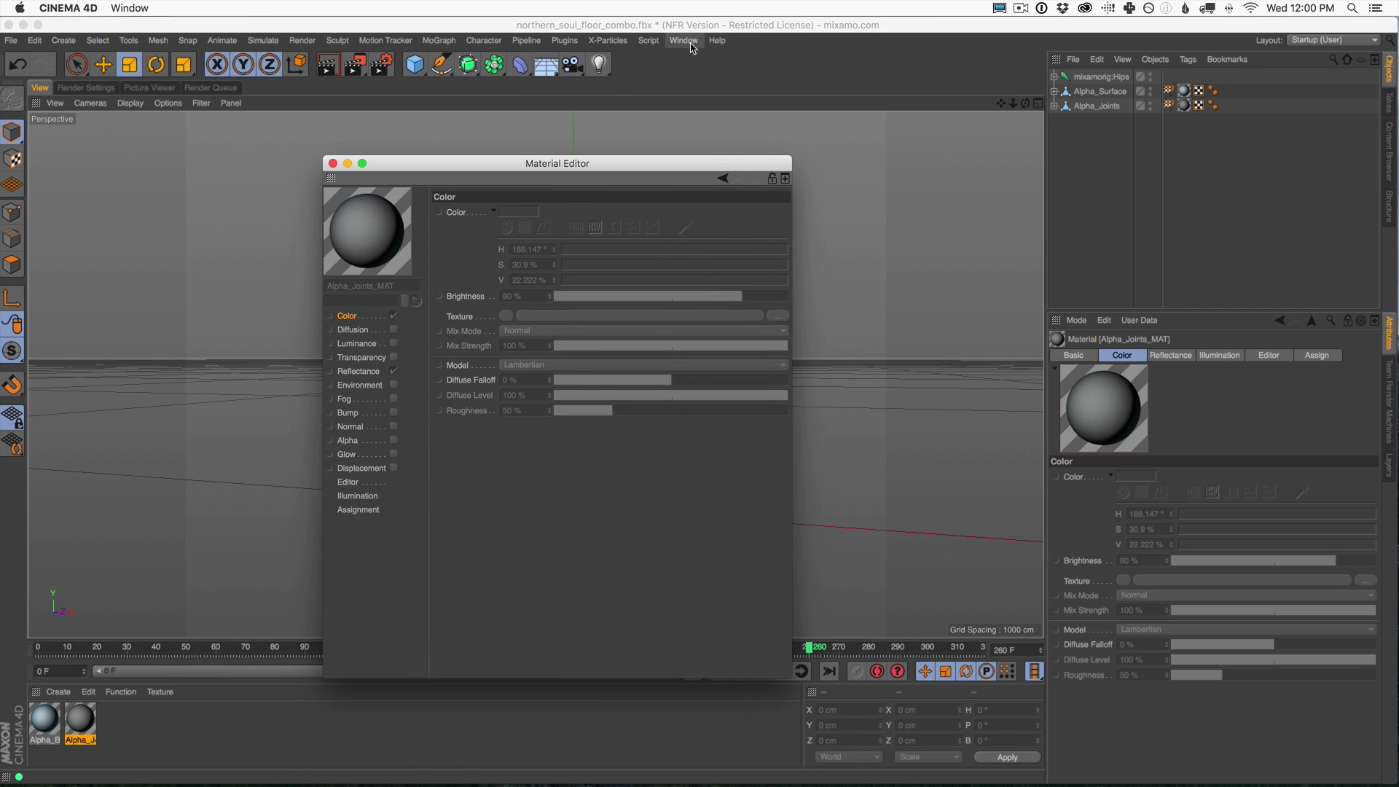
click(694, 48)
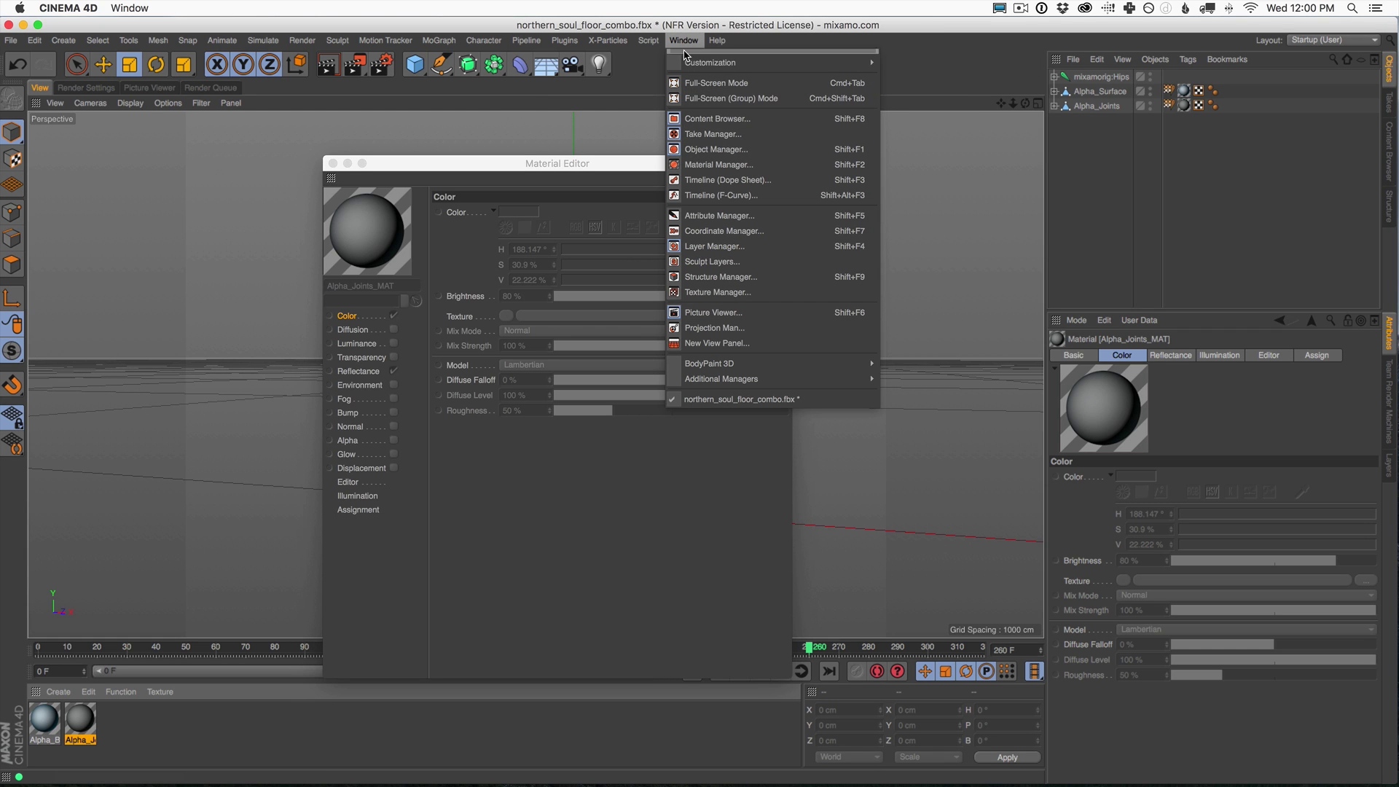
Show the Take Manager, close the Material Editor, and activate the Main take.
click(702, 135)
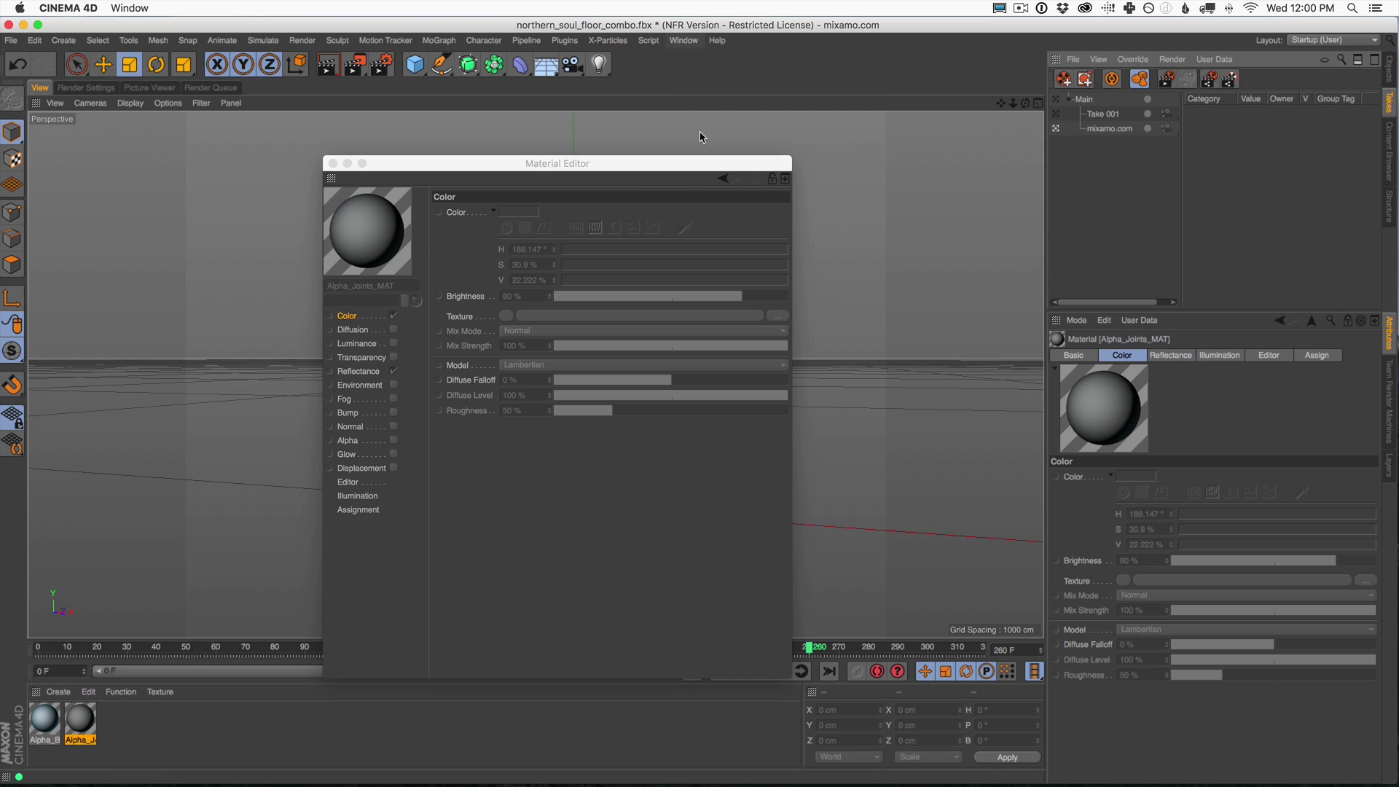
click(333, 163)
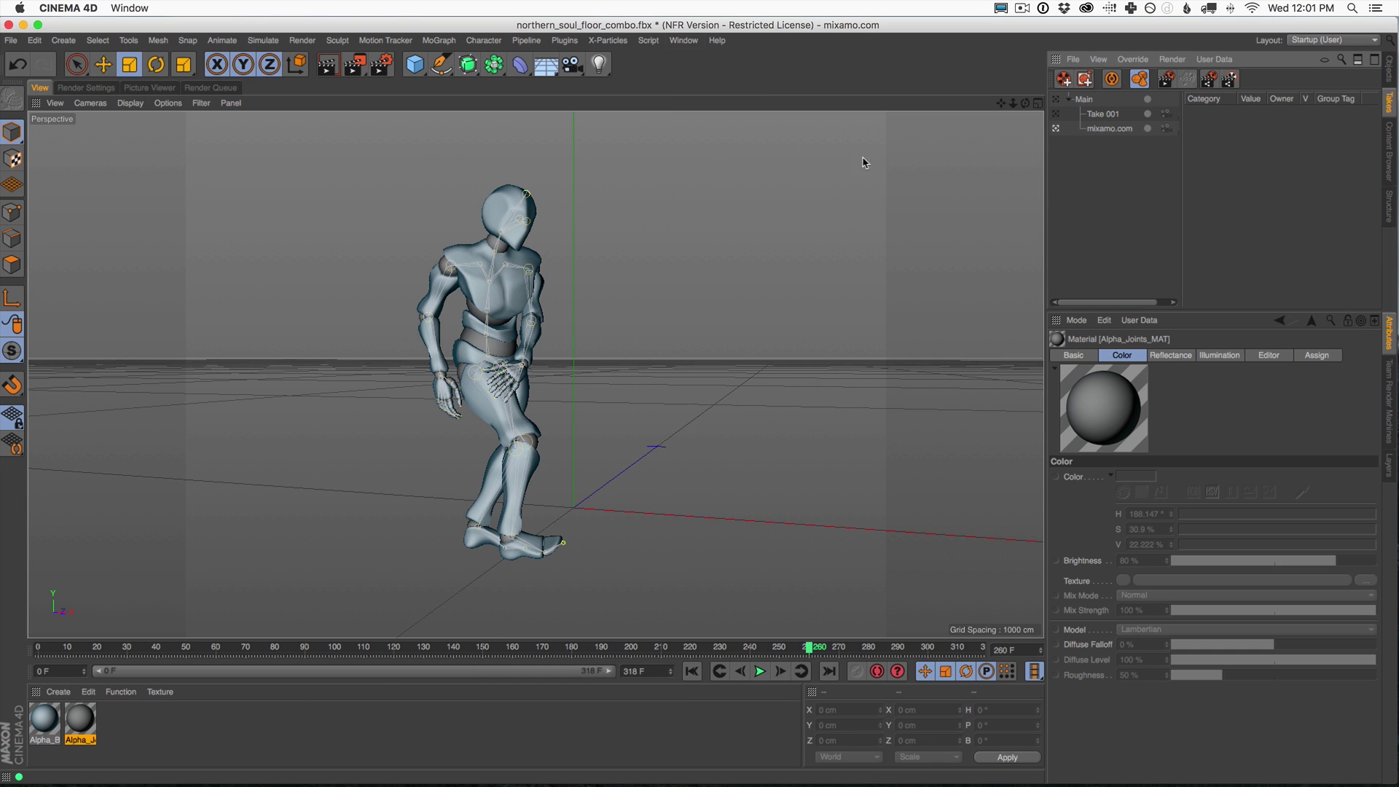
click(1058, 102)
Play and stop the timeline at frame 302, then briefly open and close the joint material.
click(760, 672)
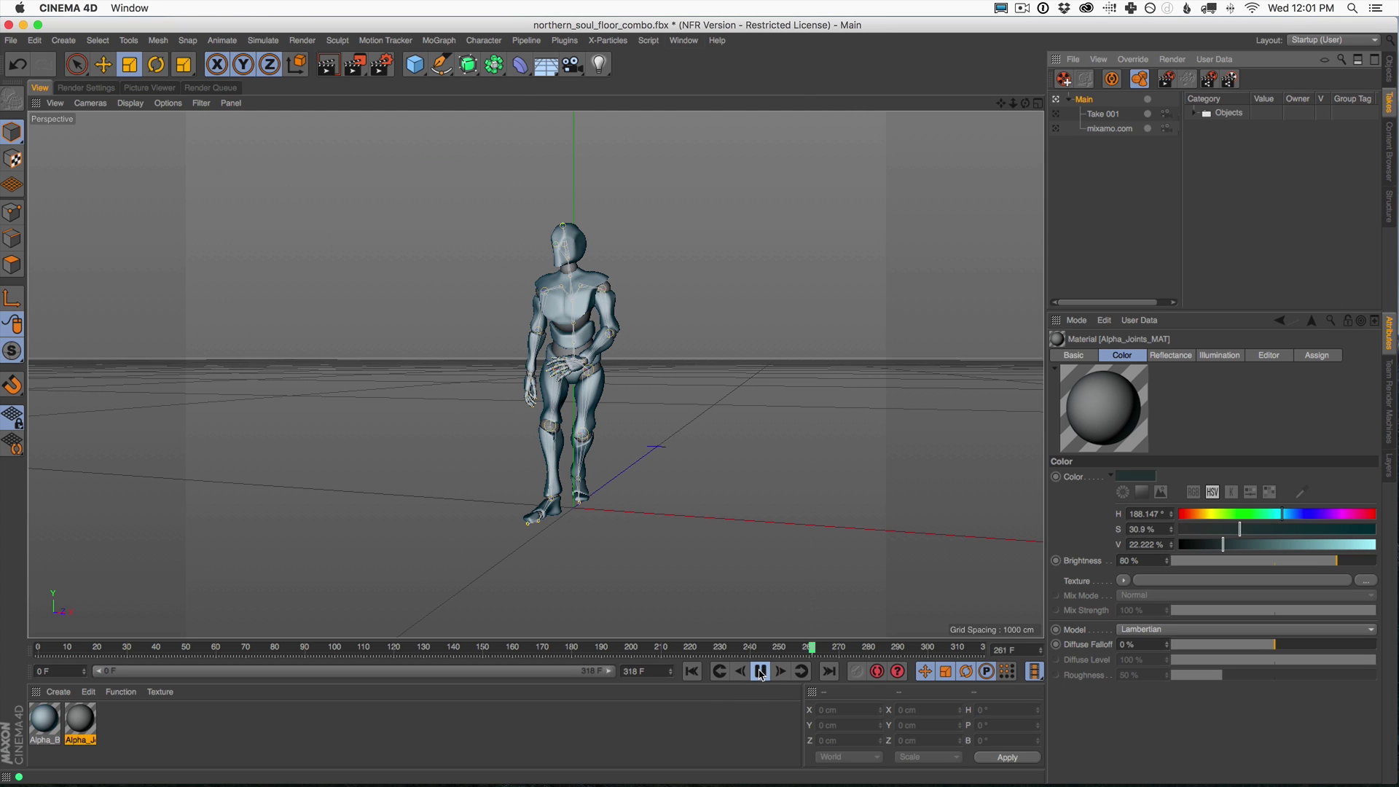
click(760, 672)
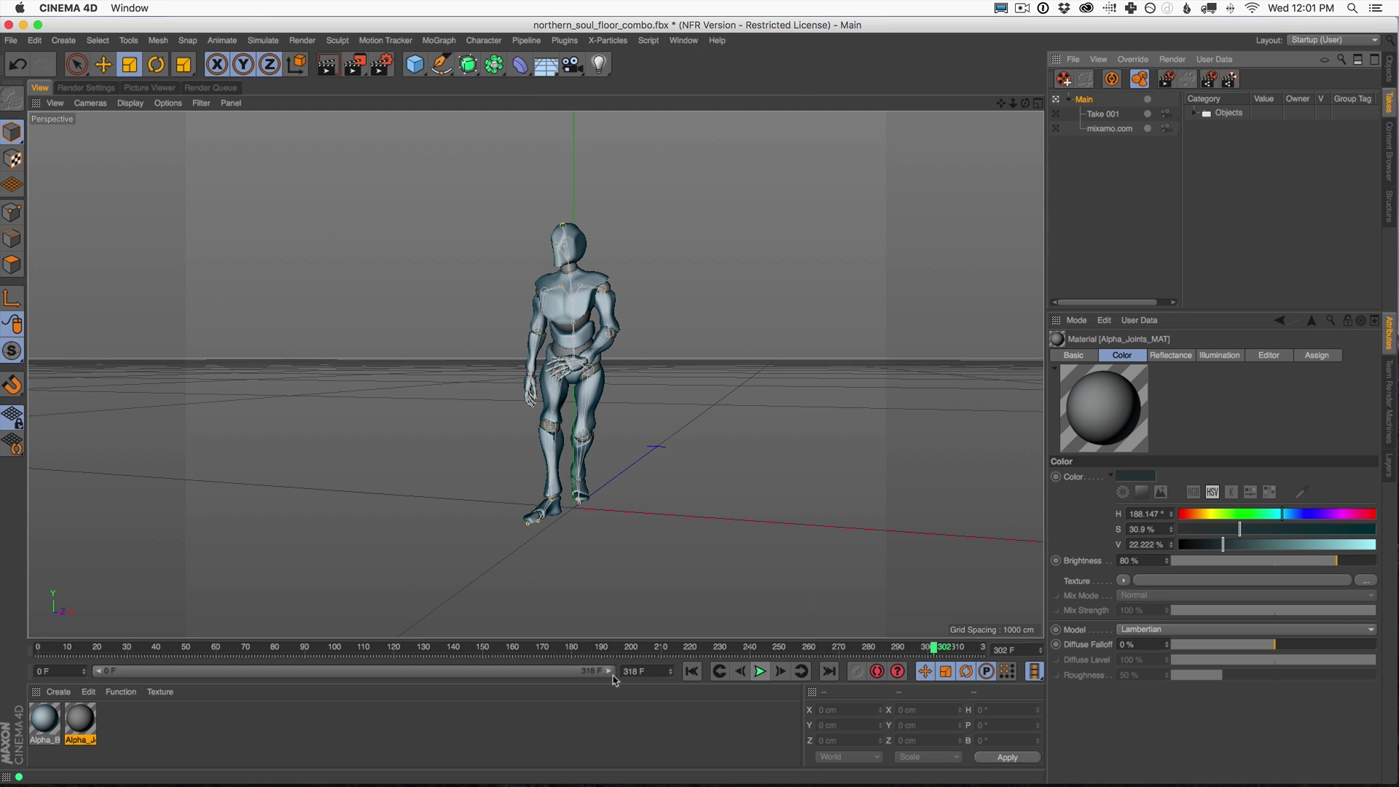
double_click(87, 720)
click(224, 99)
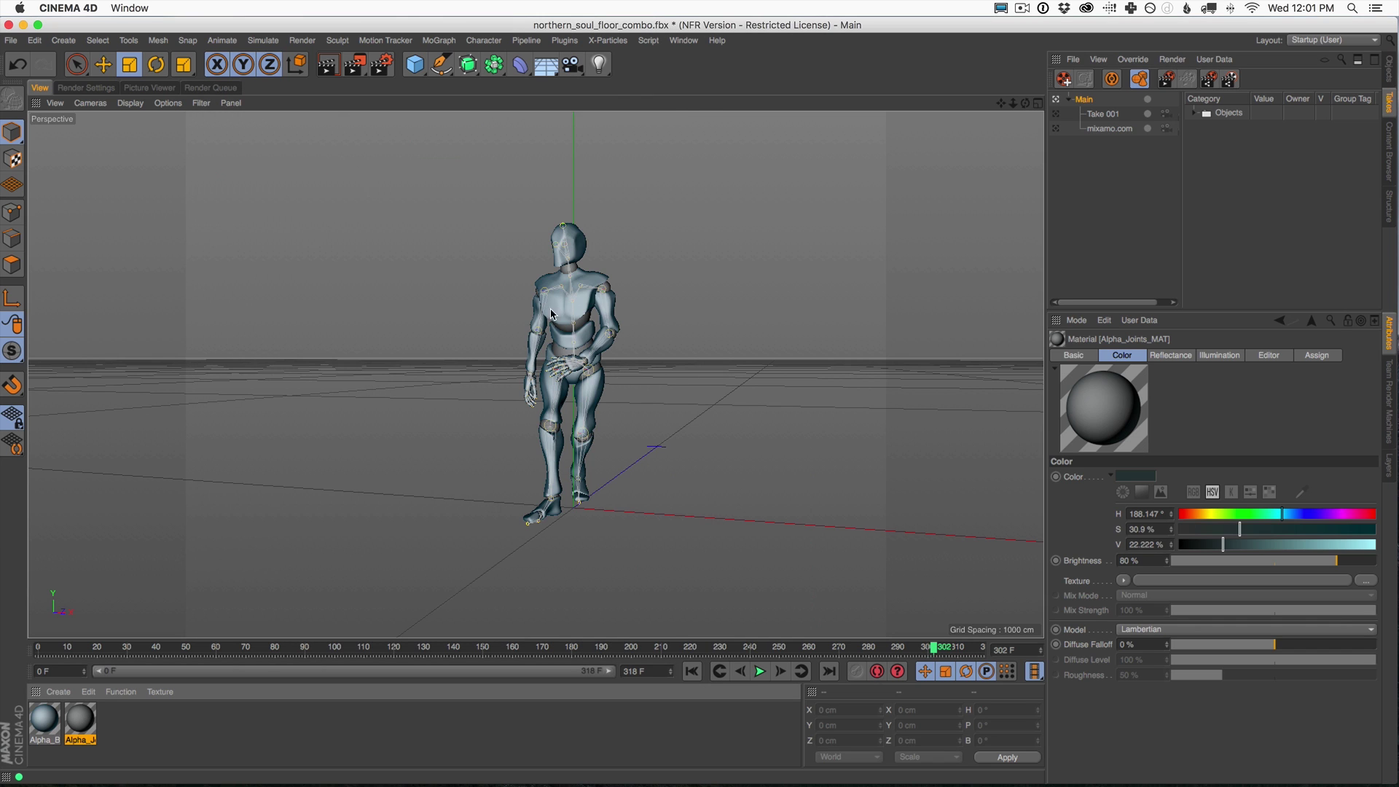
Activate the mixamo.com take and turn off Lock Overrides in the Override menu.
click(1058, 129)
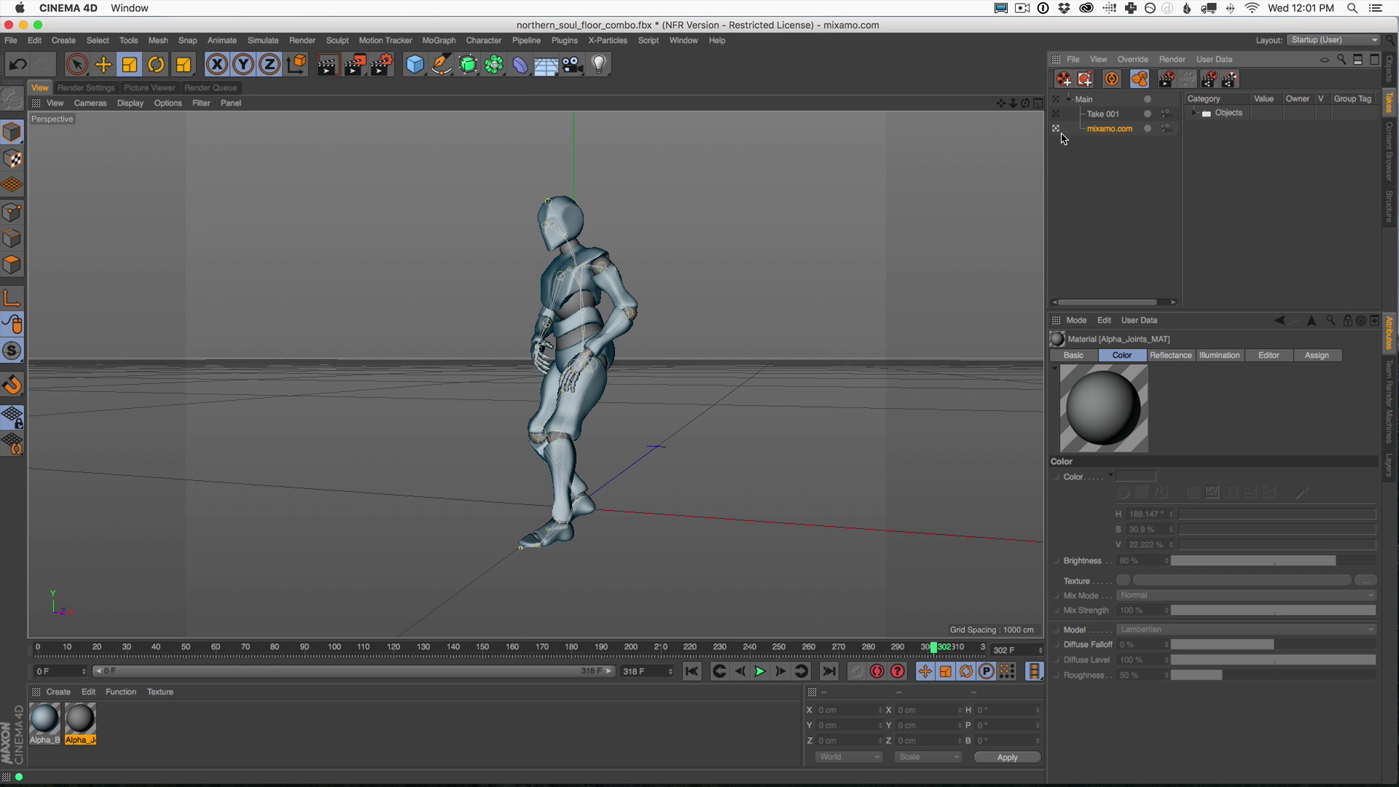
click(1134, 60)
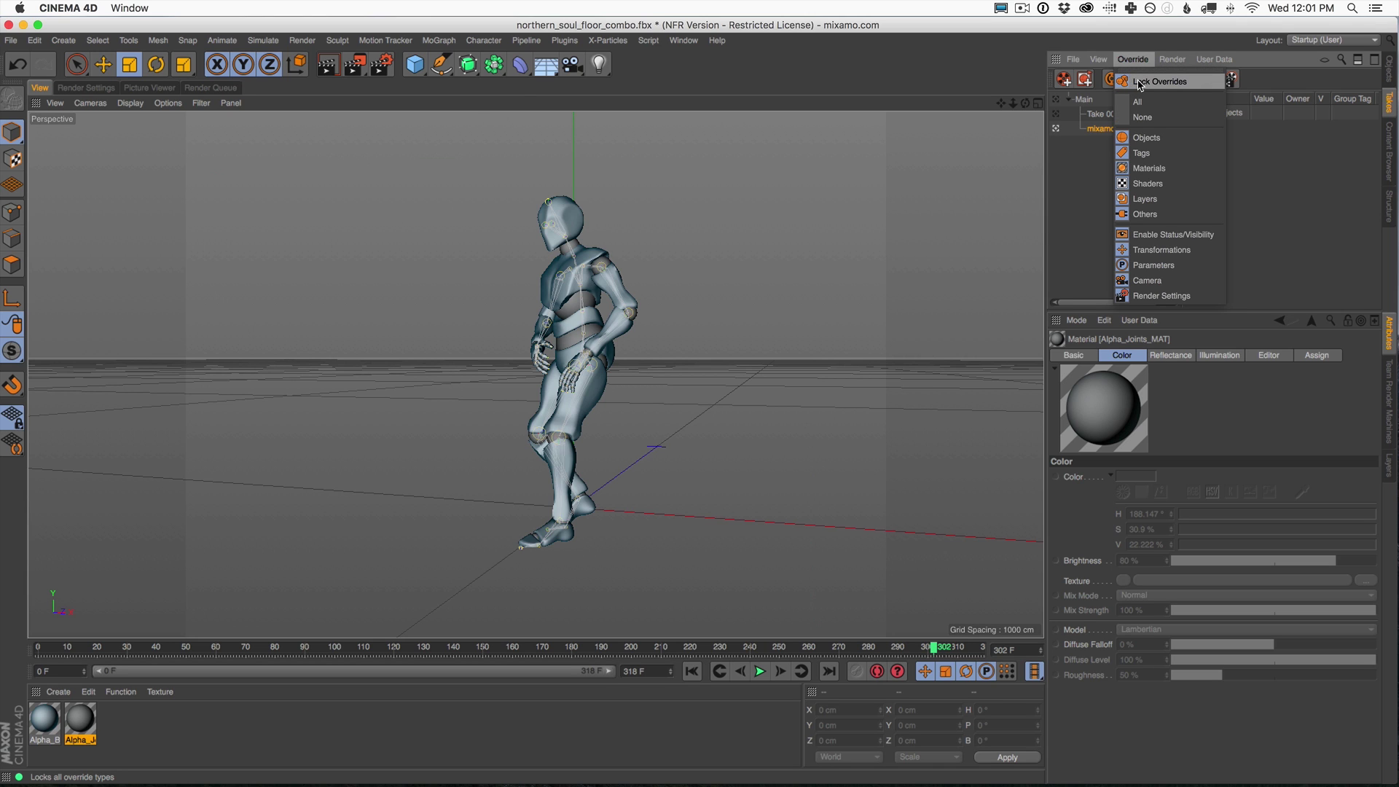
click(1141, 83)
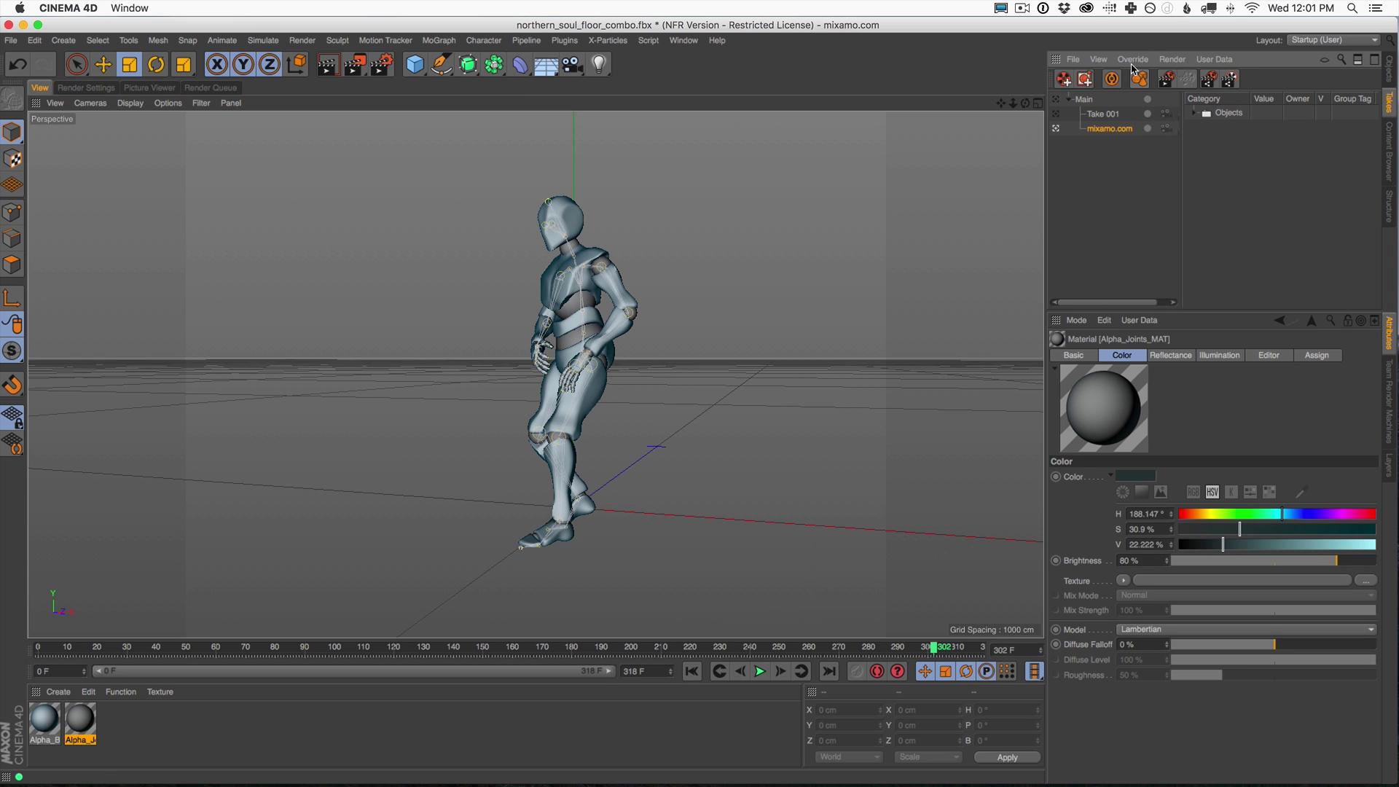
click(1133, 60)
click(1134, 61)
Give Alpha_Joints_MAT a Luminance-only channel at V 100% white, with Color and Reflectance off.
double_click(91, 728)
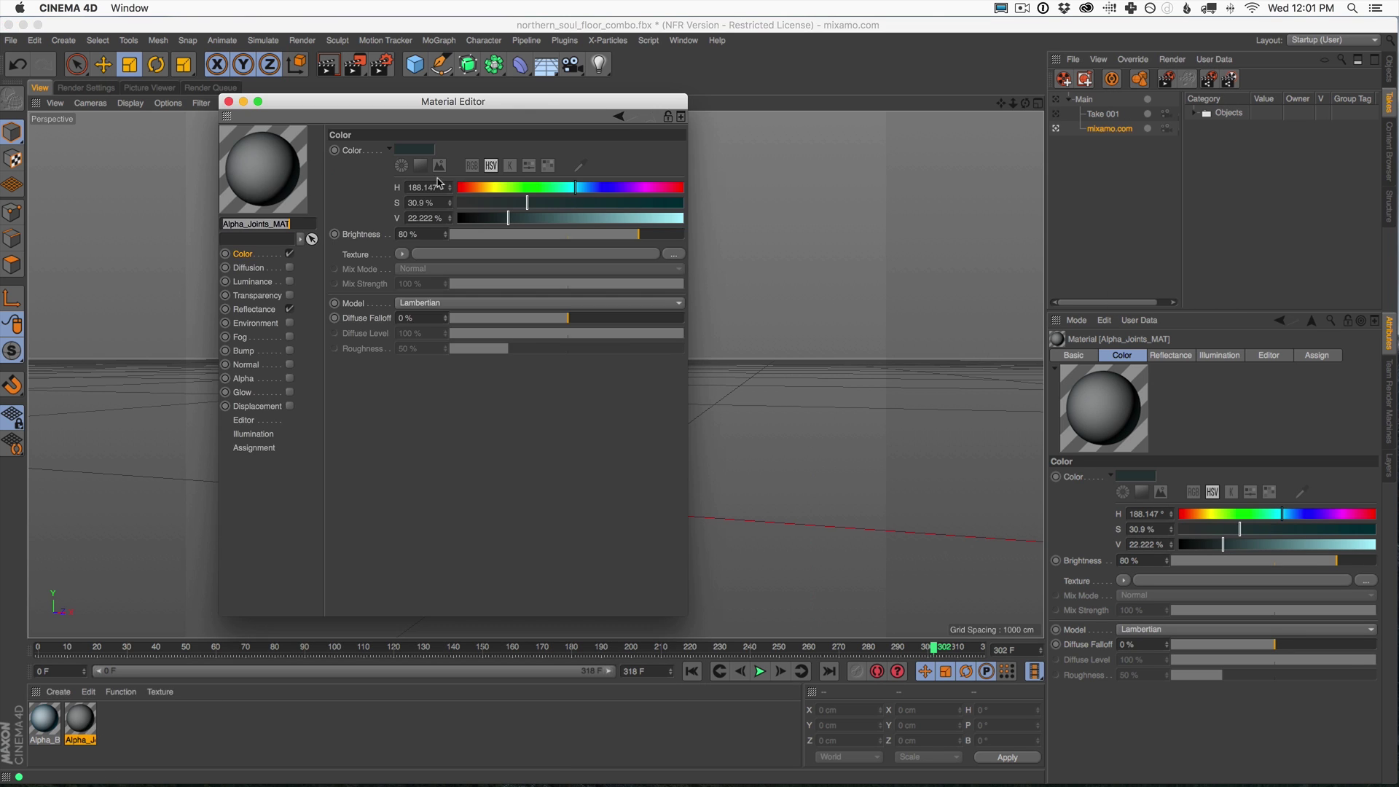
click(266, 310)
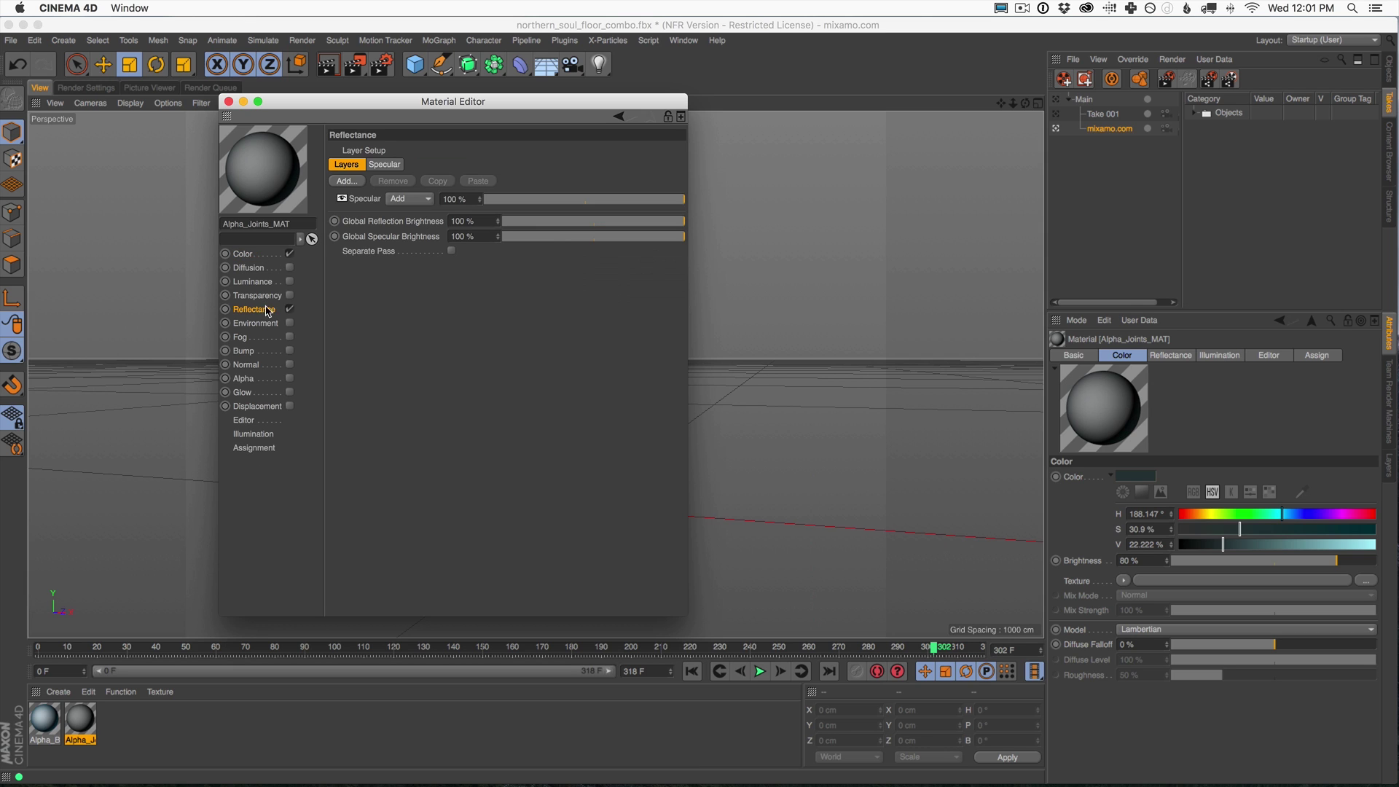
click(289, 282)
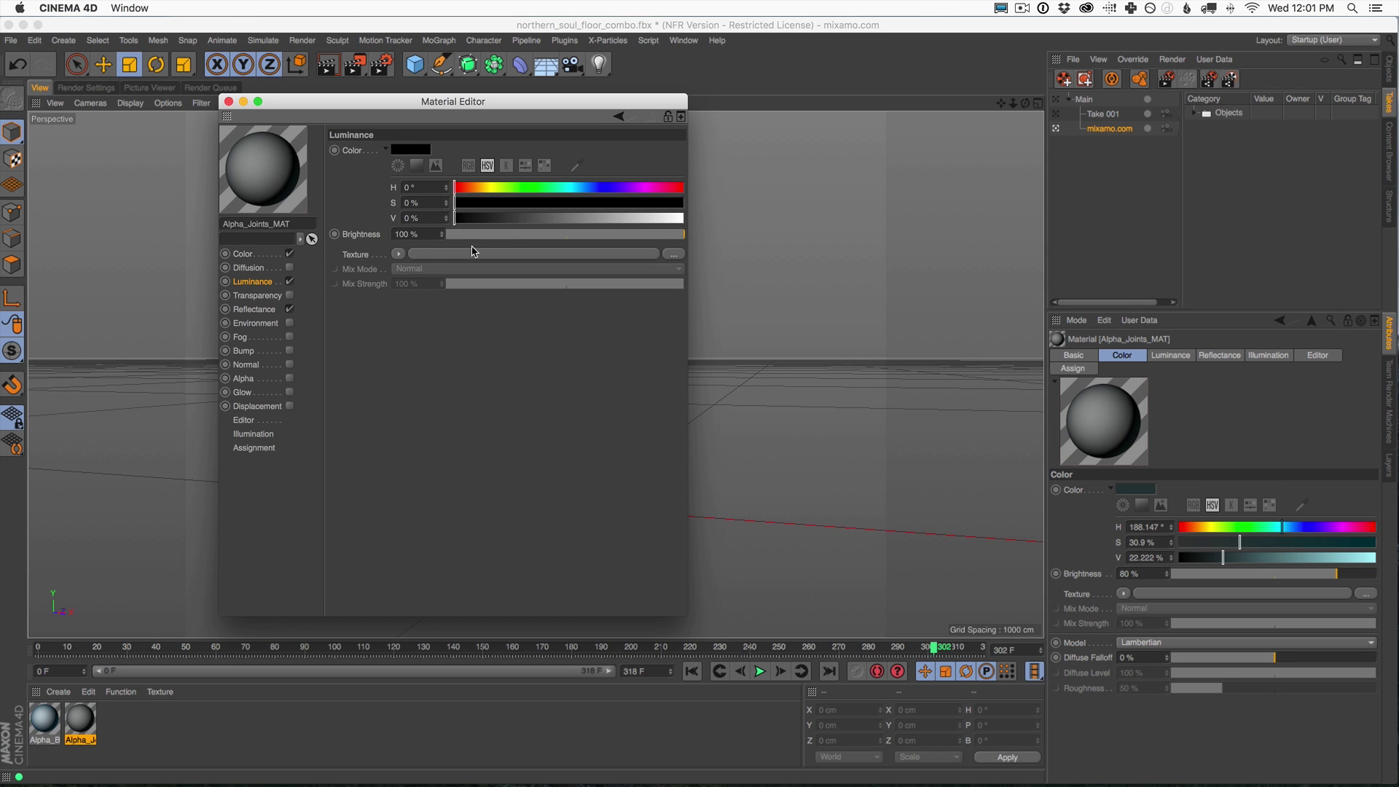
click(289, 254)
click(290, 309)
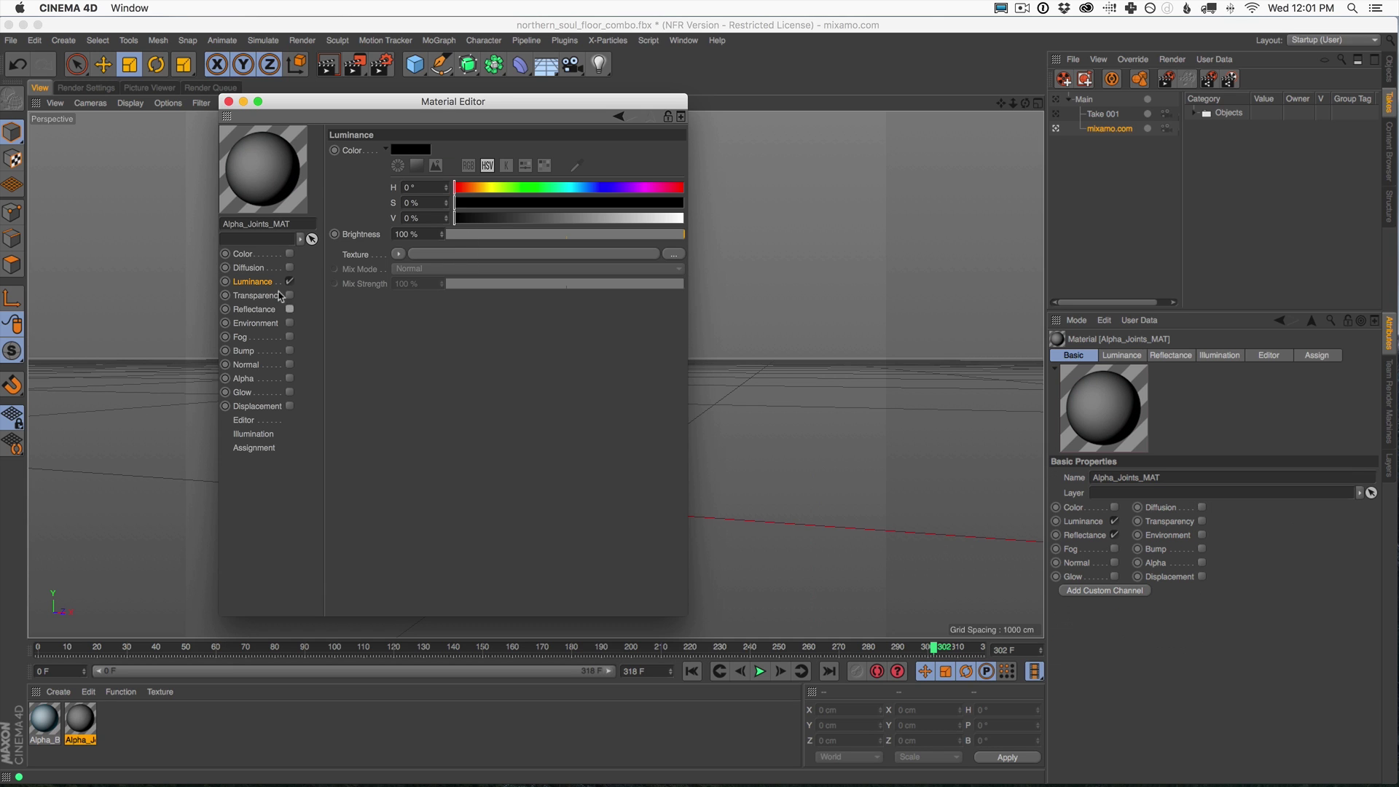
drag(498, 218, 815, 234)
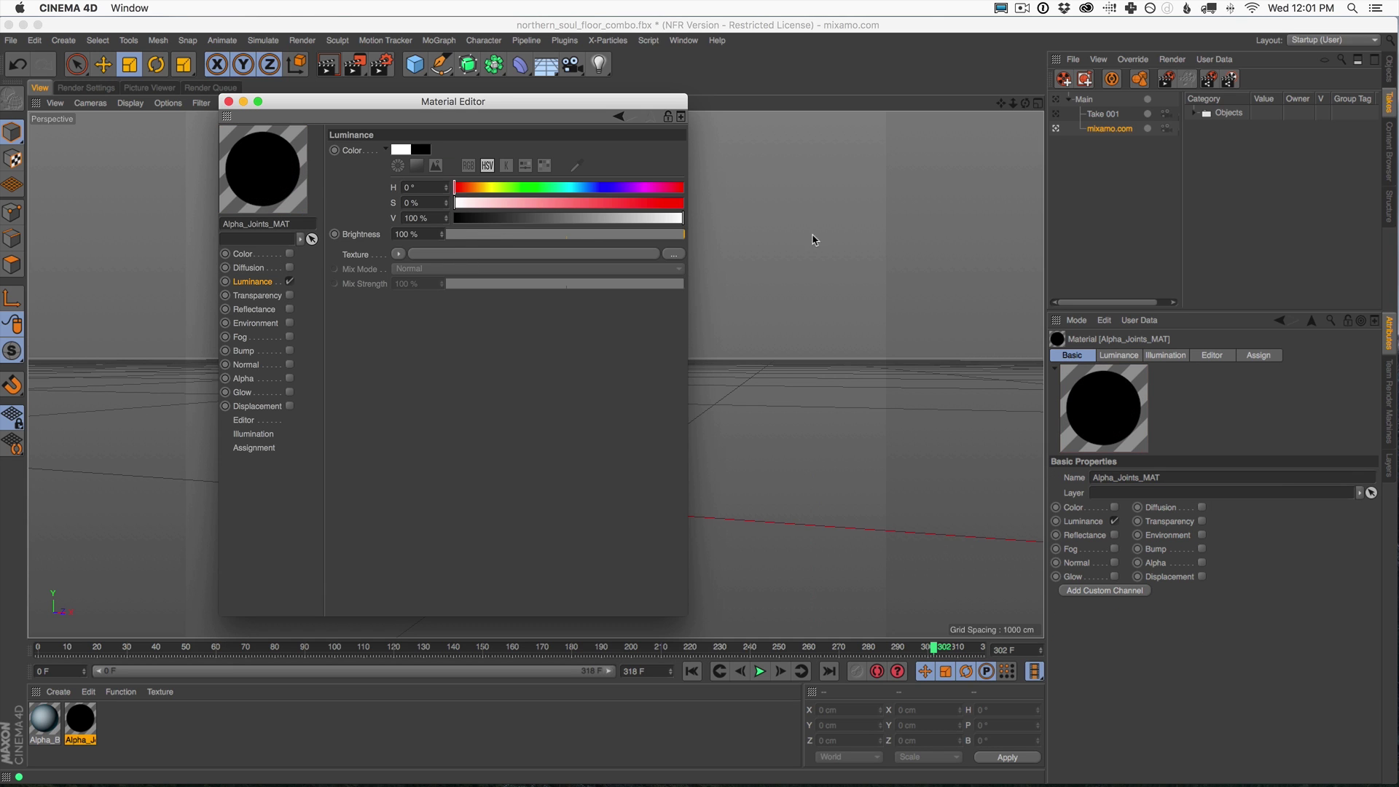
click(229, 101)
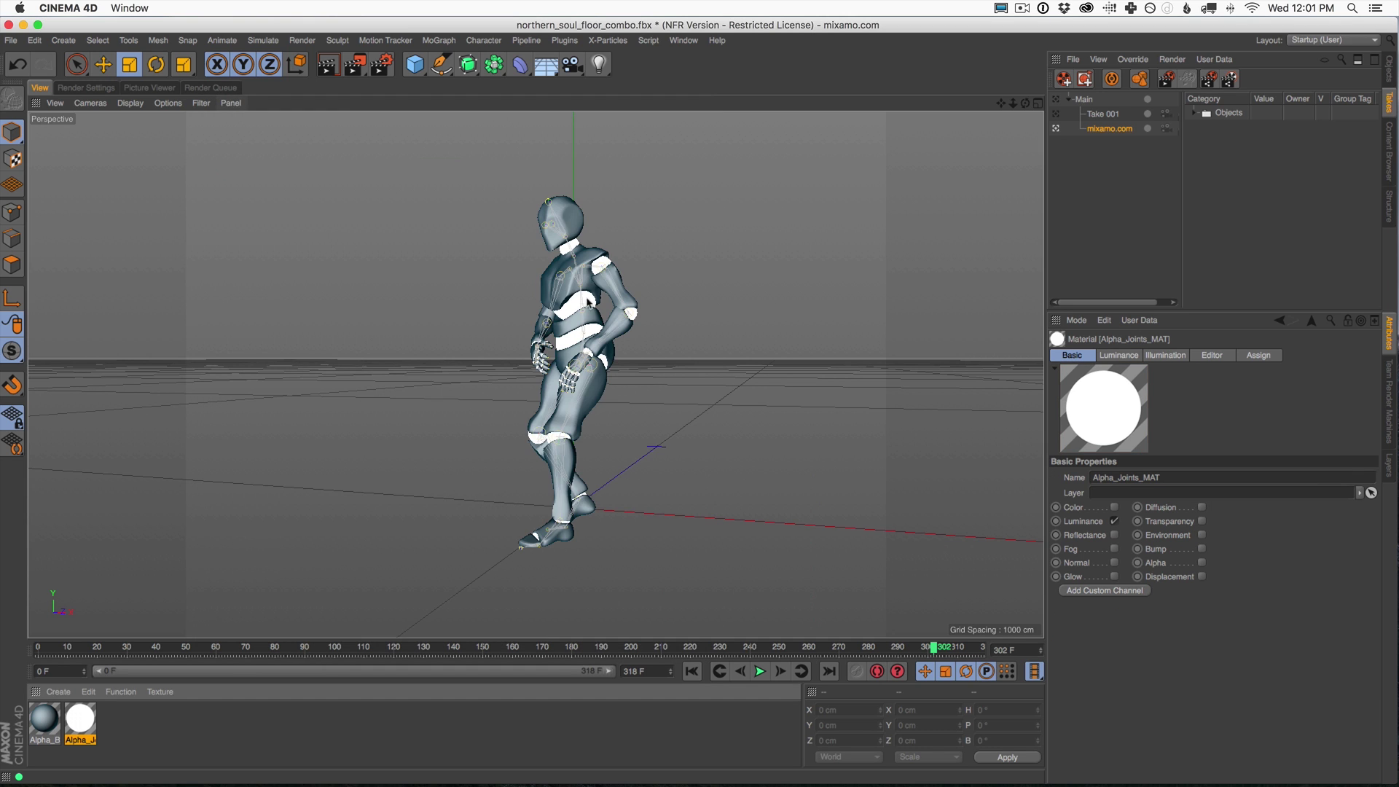